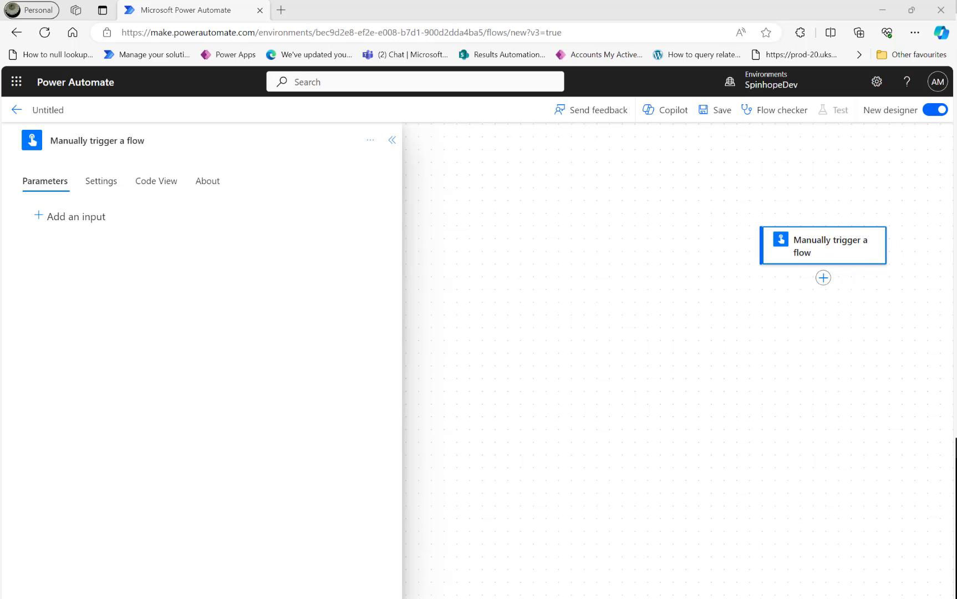
# Step: Add an Office 365 Users 'Send an HTTP request' action directly below the manual trigger
pyautogui.click(823, 278)
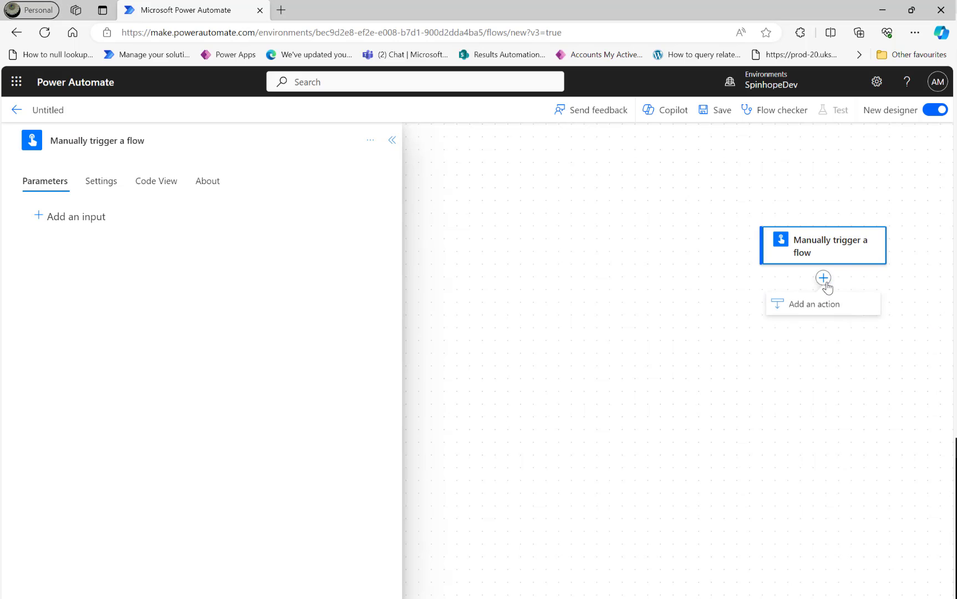
pyautogui.click(808, 306)
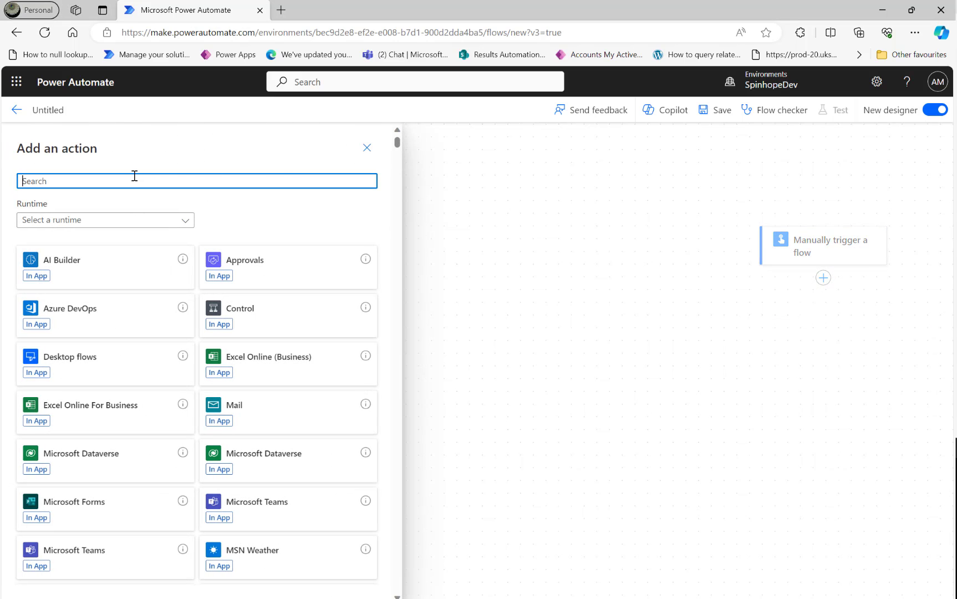
pyautogui.write('office')
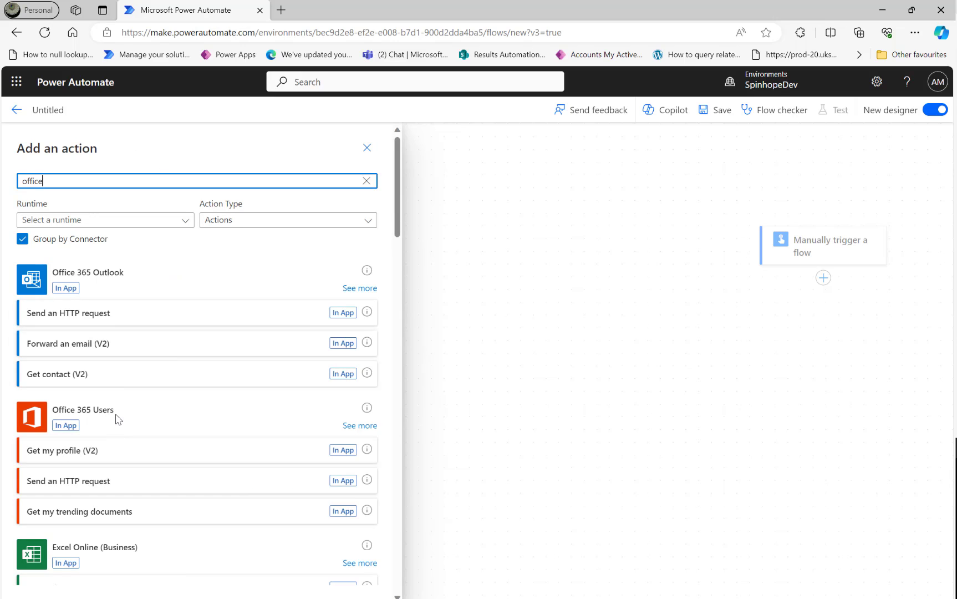
pyautogui.click(67, 481)
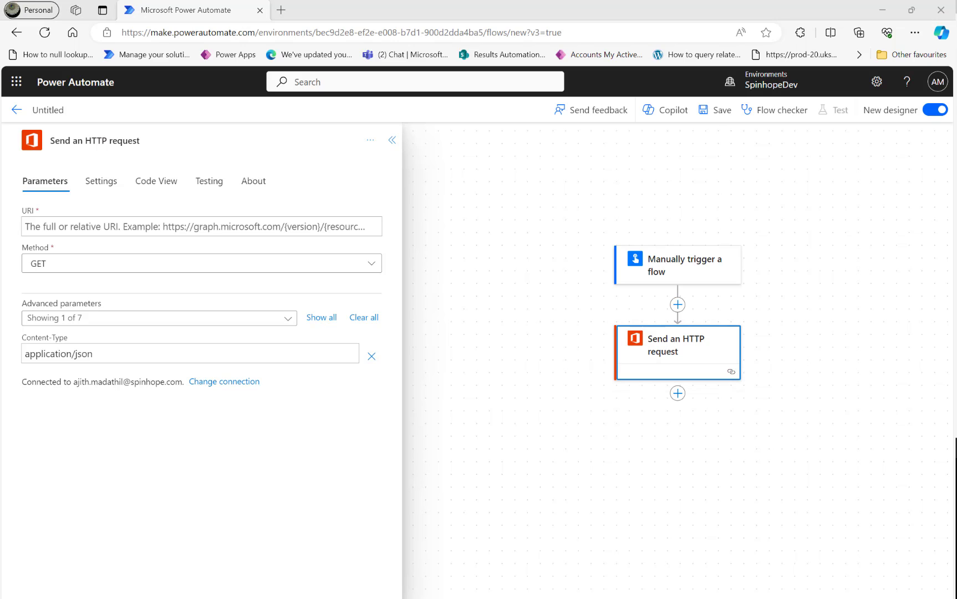
pyautogui.click(167, 226)
pyautogui.write('https://graph.microsoft.com/v1.0/me/sendMail')
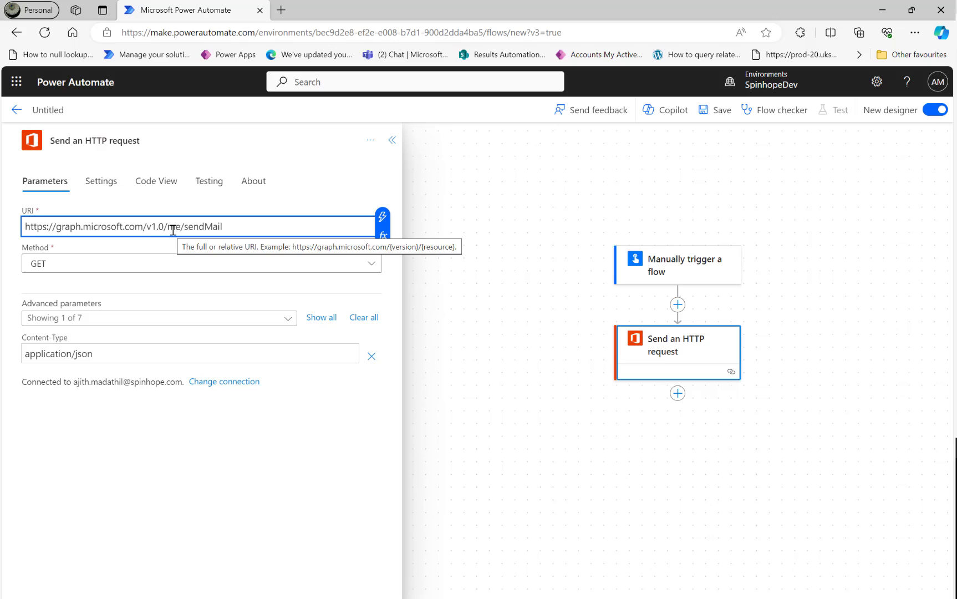
pyautogui.click(180, 267)
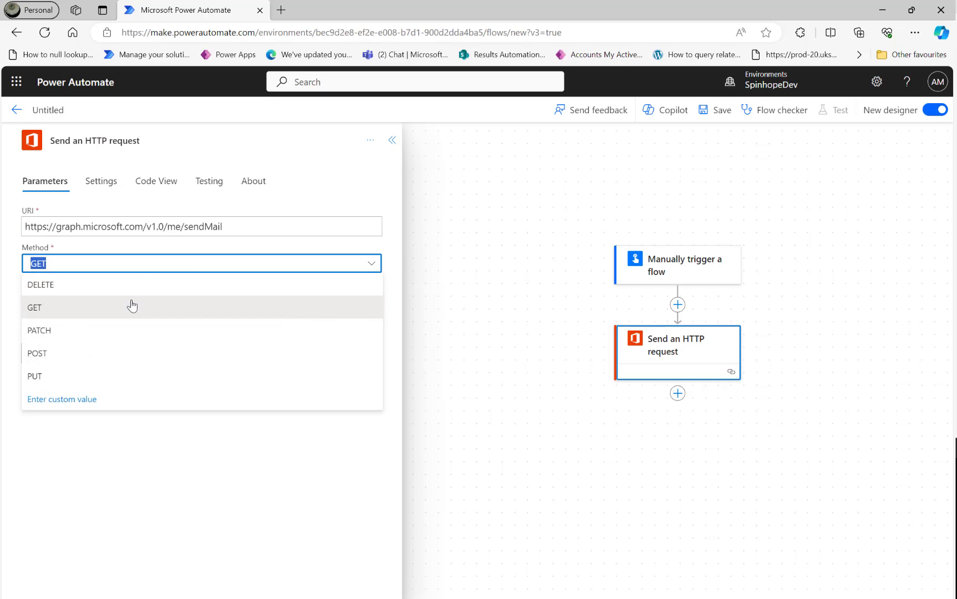
pyautogui.click(61, 351)
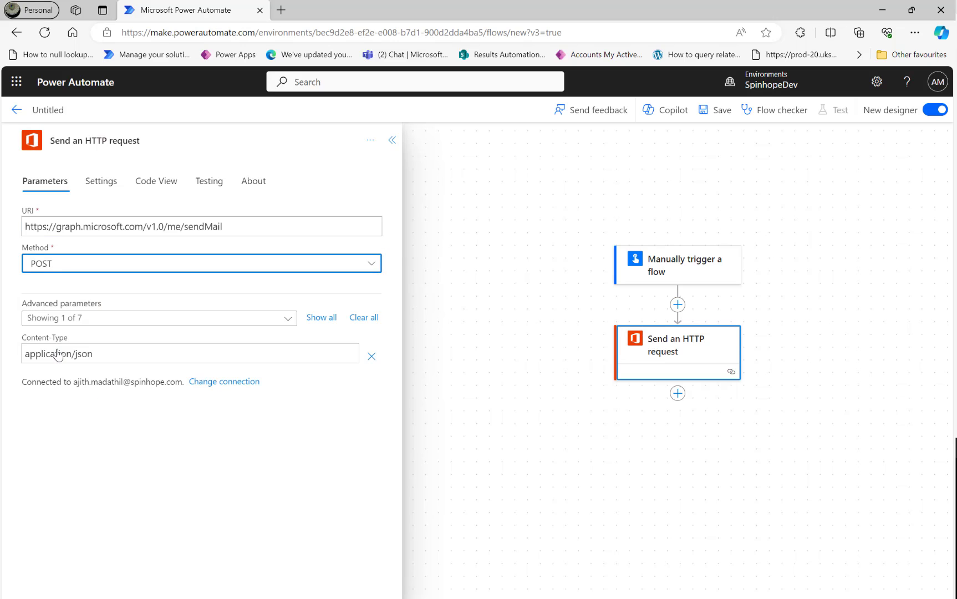
# Step: Enable the Body advanced parameter and place the cursor in the empty Body field
pyautogui.click(287, 319)
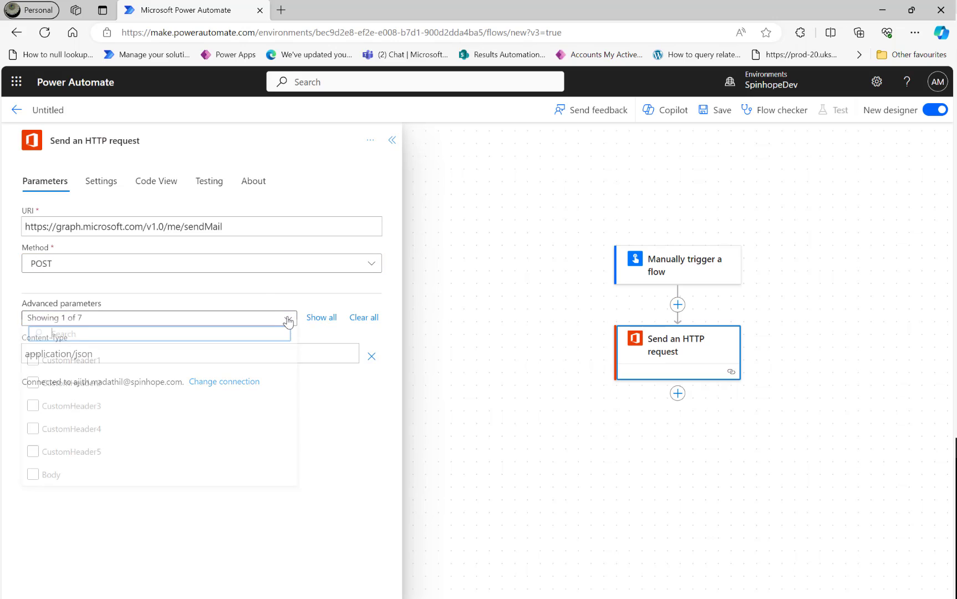
pyautogui.click(33, 481)
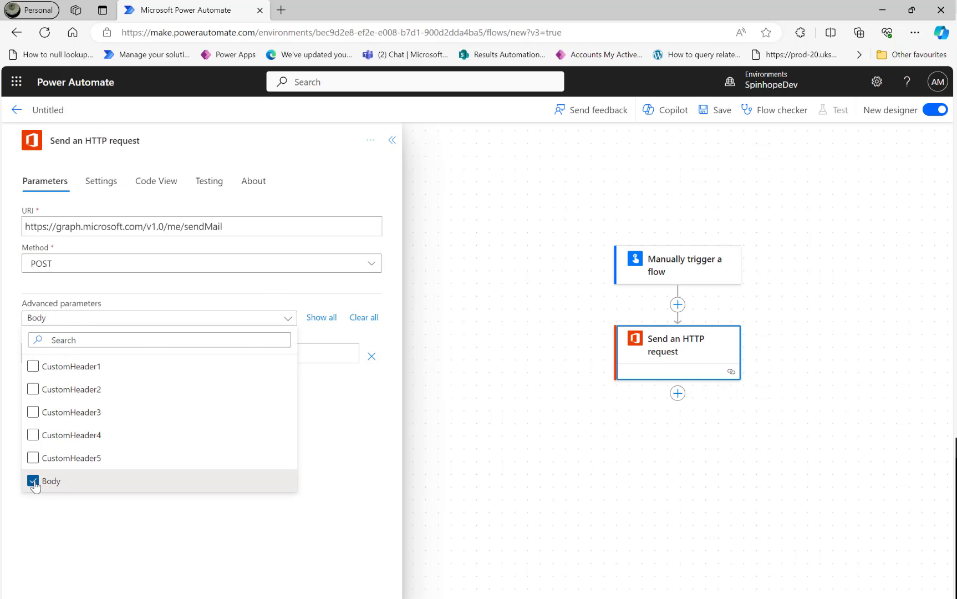
pyautogui.click(113, 509)
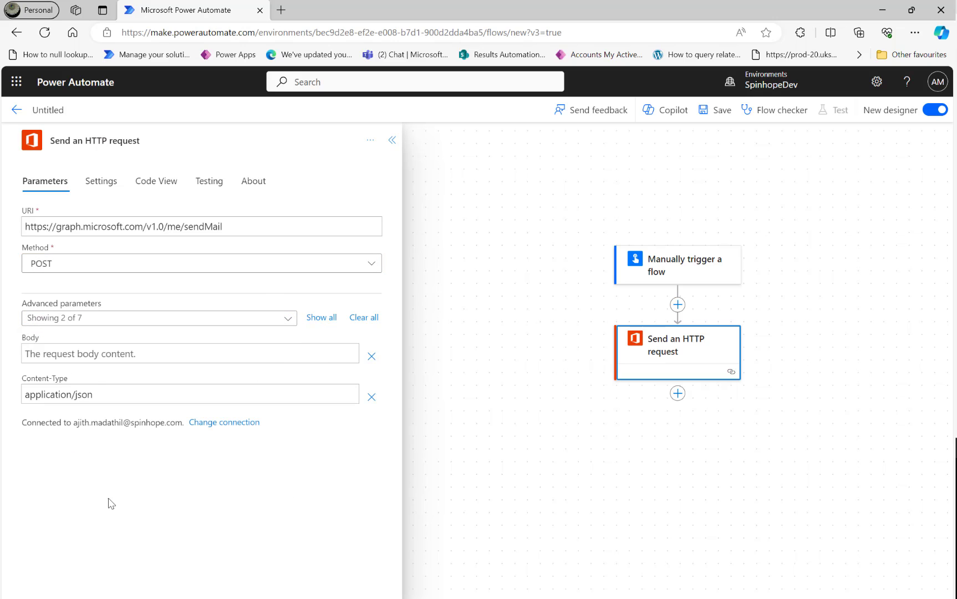
pyautogui.click(96, 355)
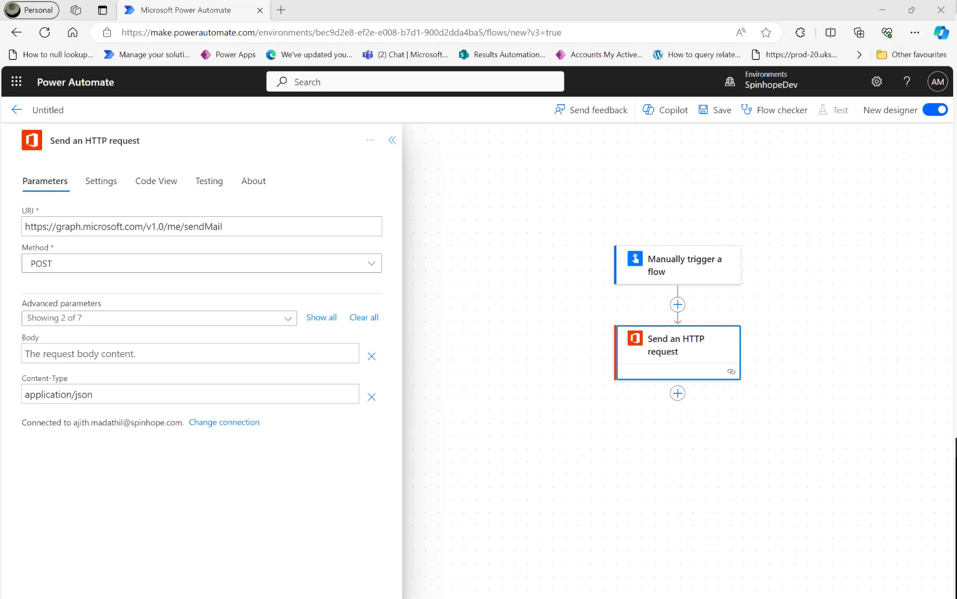
# Step: Paste the sendMail JSON into Body, highlighting its message, 'Meet for lunch?' subject and Lunch Meetup category lines
pyautogui.click(109, 357)
pyautogui.hotkey('ctrl', 'v')
pyautogui.scroll(-2, 191, 413)
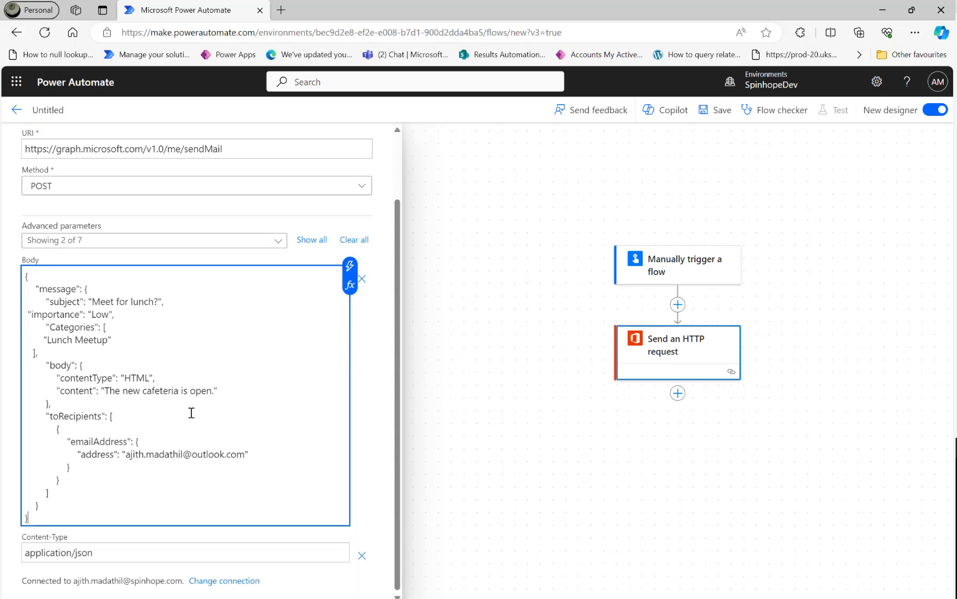
pyautogui.moveTo(31, 282); pyautogui.dragTo(143, 282)
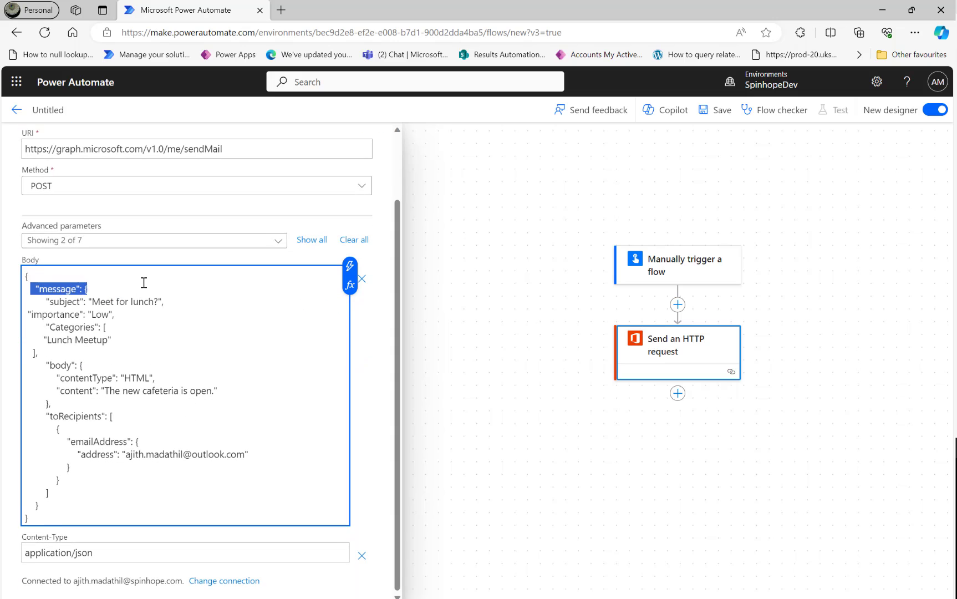
pyautogui.moveTo(42, 302); pyautogui.dragTo(239, 303)
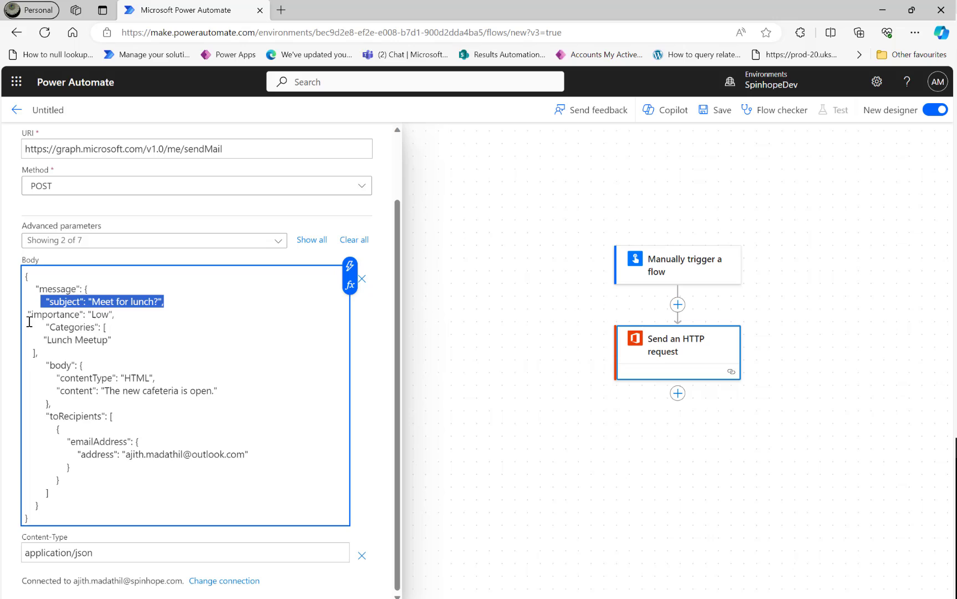
pyautogui.moveTo(45, 327); pyautogui.dragTo(144, 328)
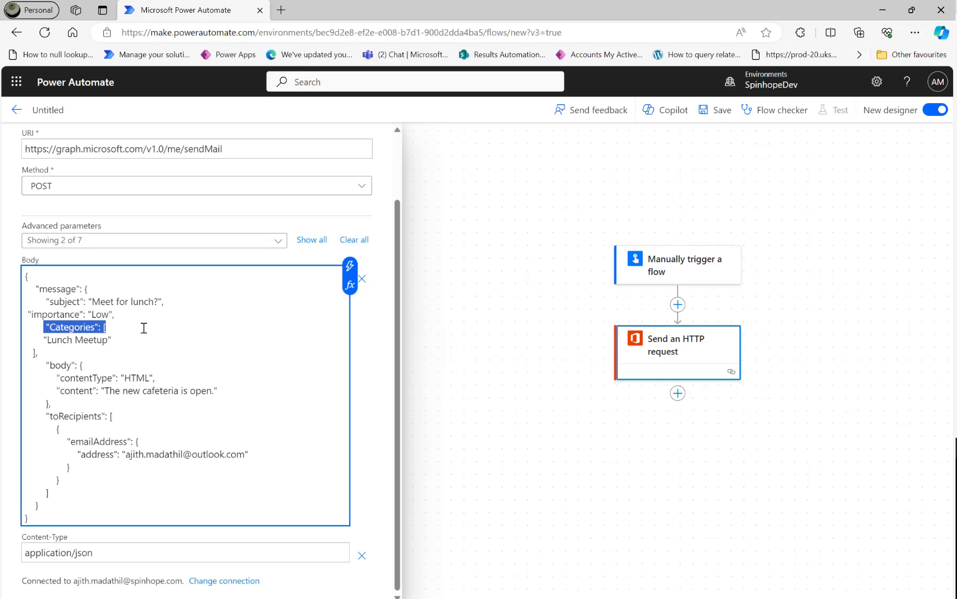
pyautogui.click(83, 341)
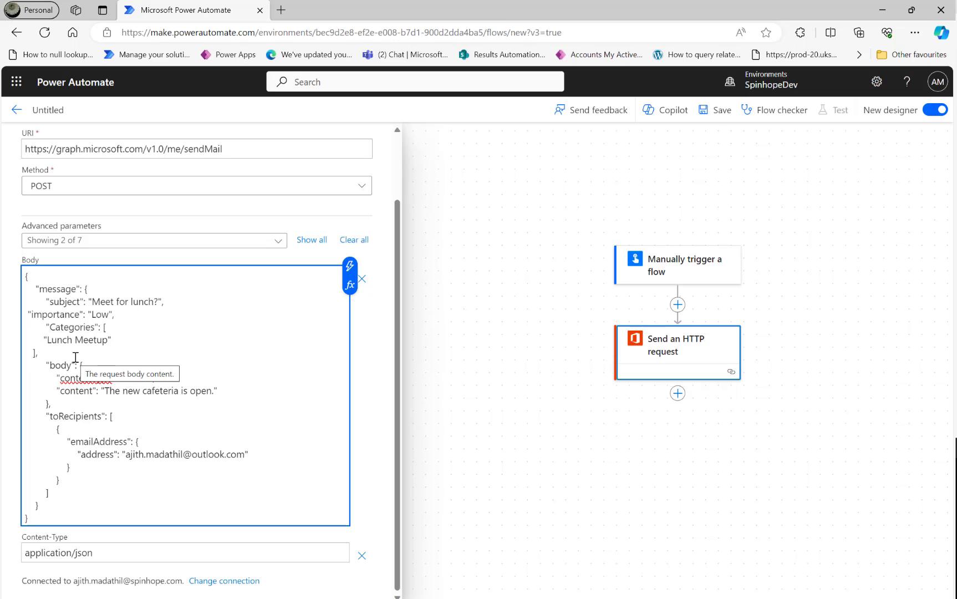
pyautogui.press('Down')
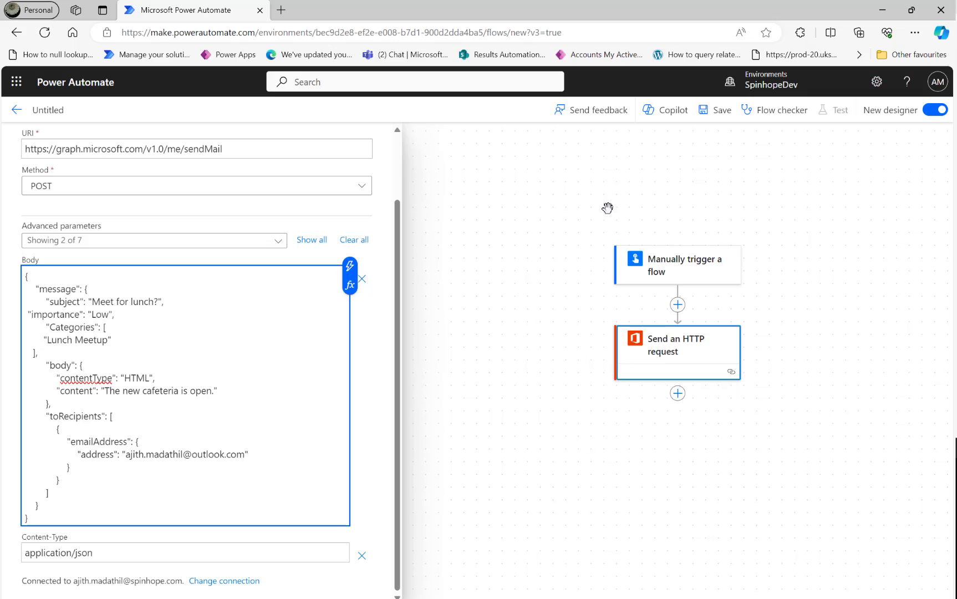
# Step: Add a Compose action after the Send an HTTP request step
pyautogui.scroll(-2, 542, 430)
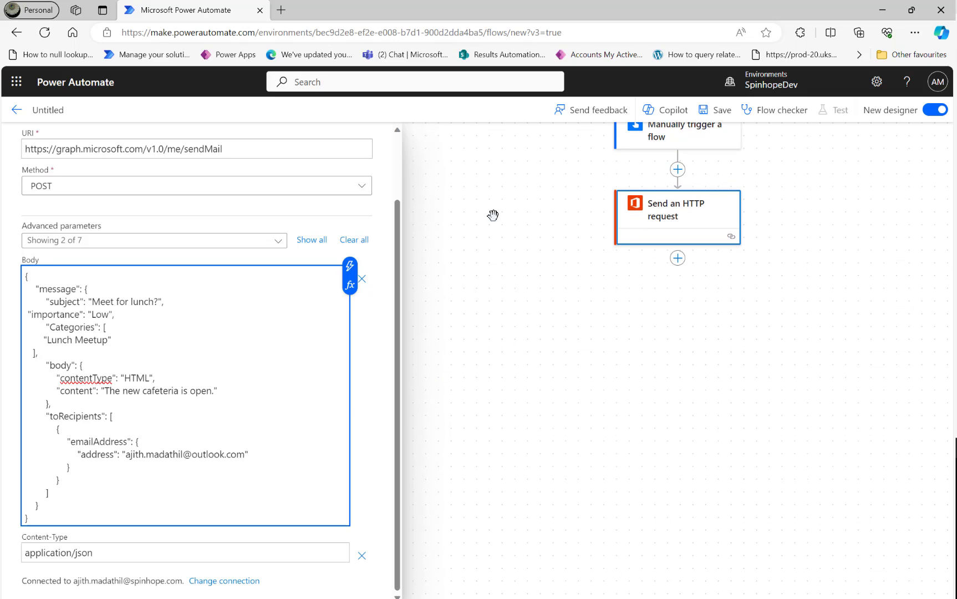
pyautogui.click(677, 257)
pyautogui.click(661, 284)
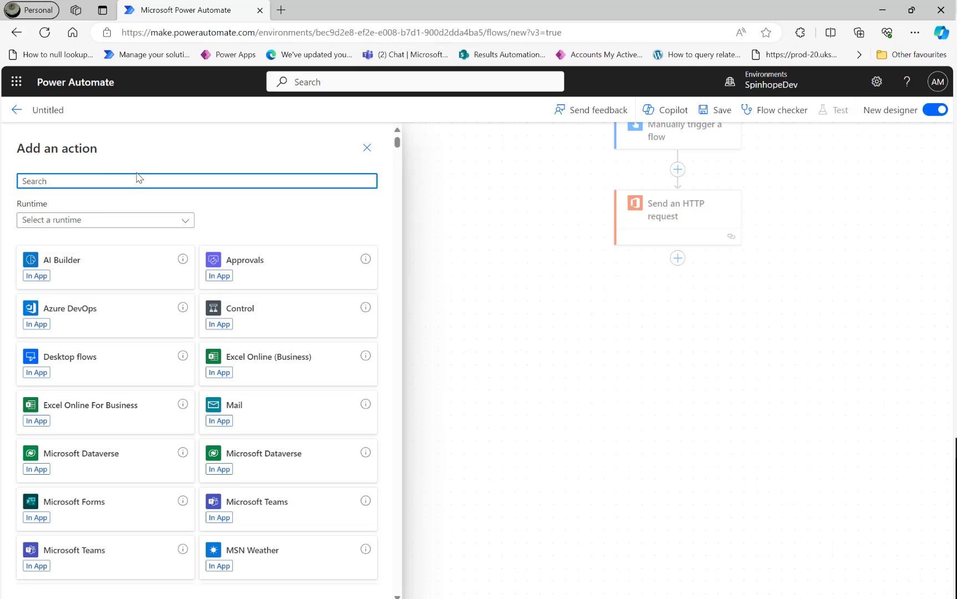
pyautogui.write('compos')
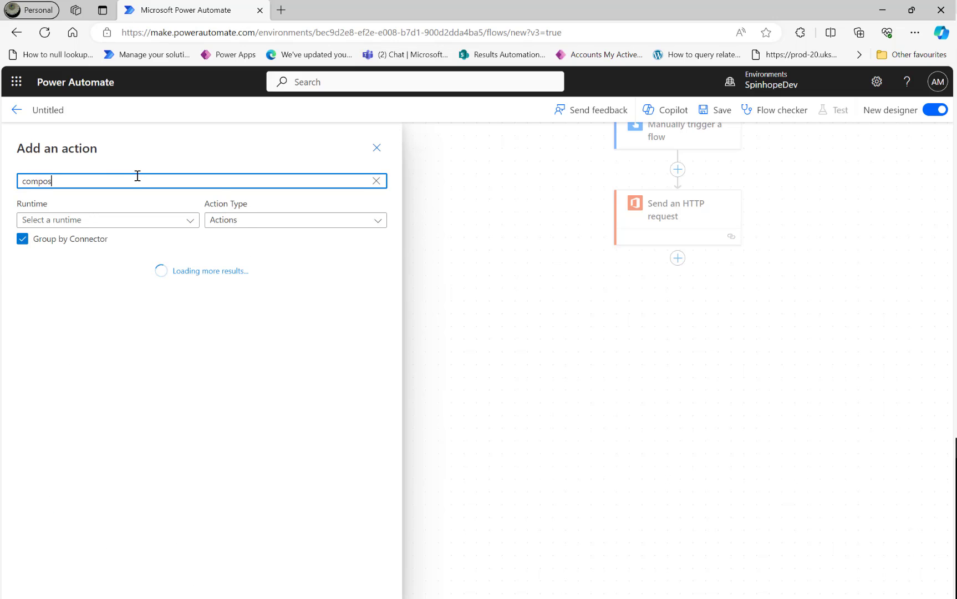
pyautogui.write('e')
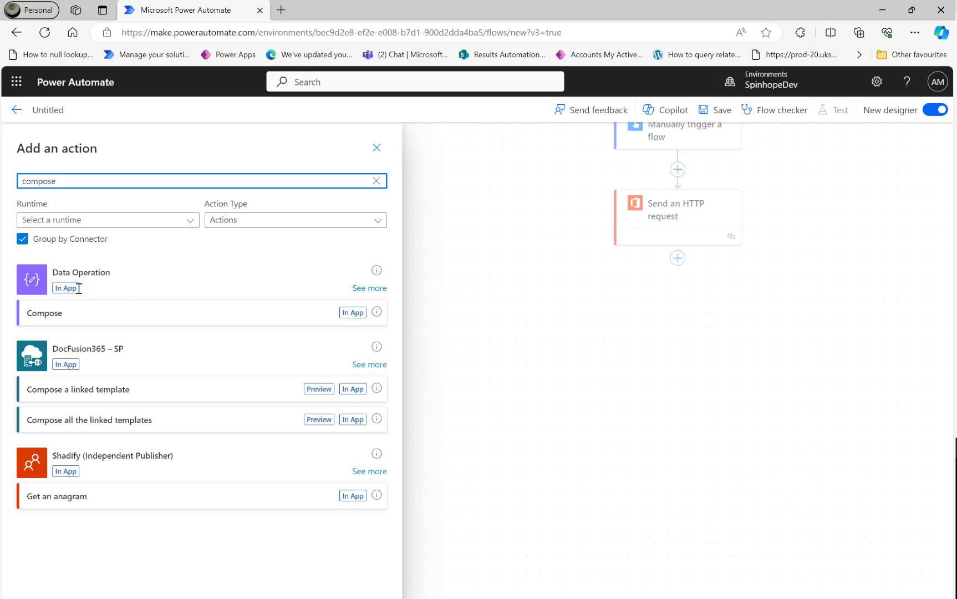
pyautogui.click(348, 318)
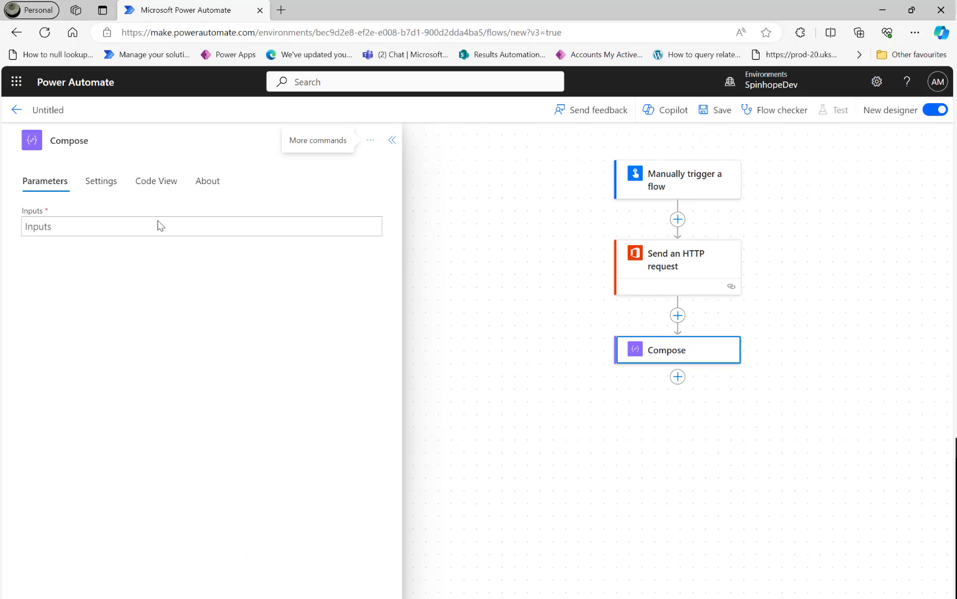
# Step: Set Compose inputs to the HTTP request's Outputs and name the flow 'Send Email with category'
pyautogui.click(139, 228)
pyautogui.click(382, 221)
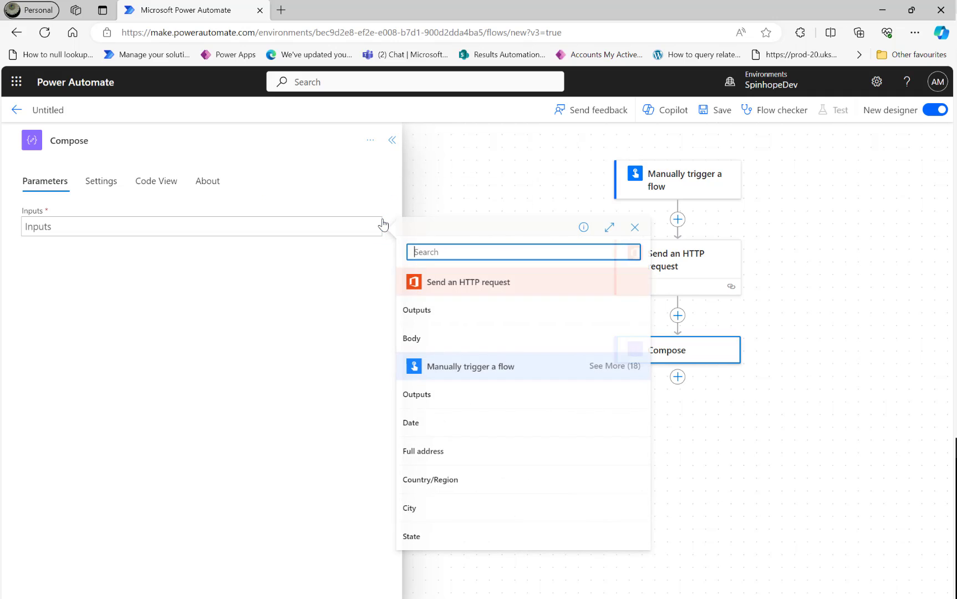
pyautogui.click(421, 313)
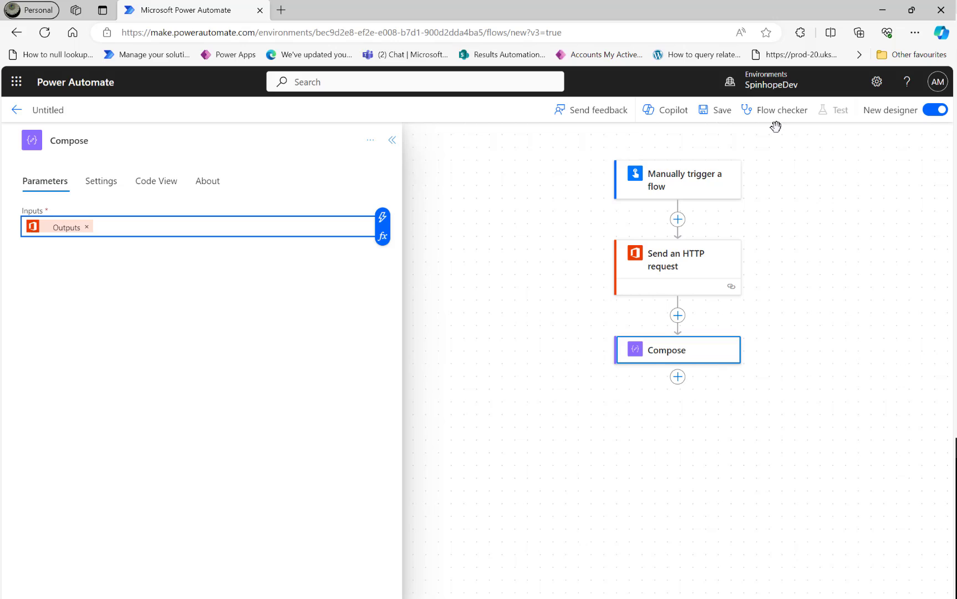
pyautogui.click(66, 112)
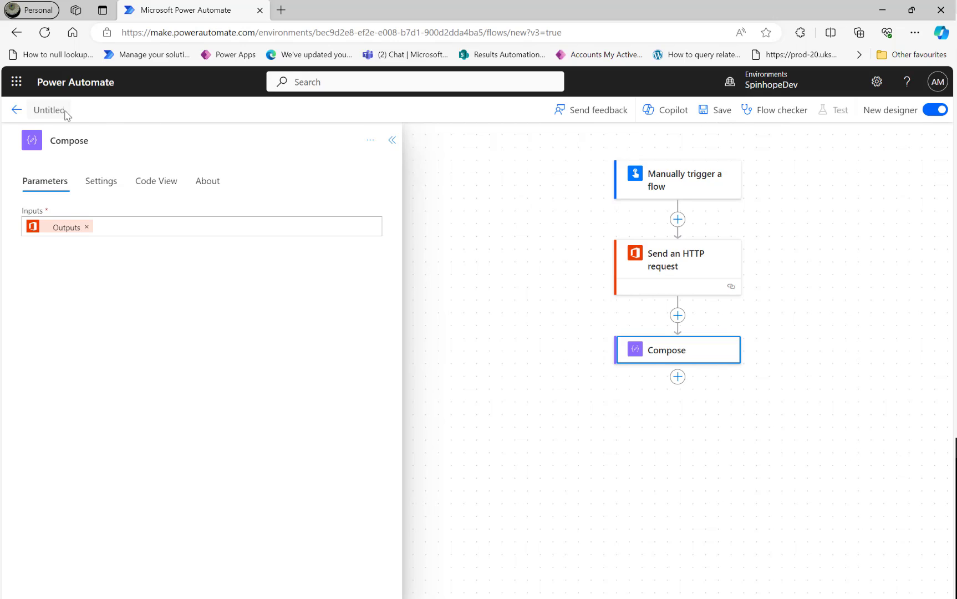
pyautogui.write('Send Email')
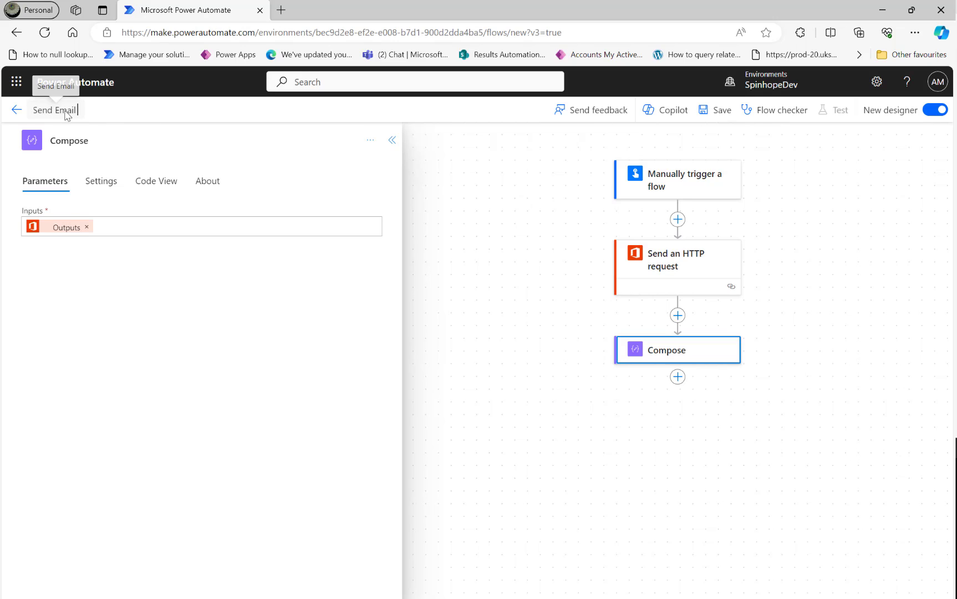
pyautogui.write(' with categor')
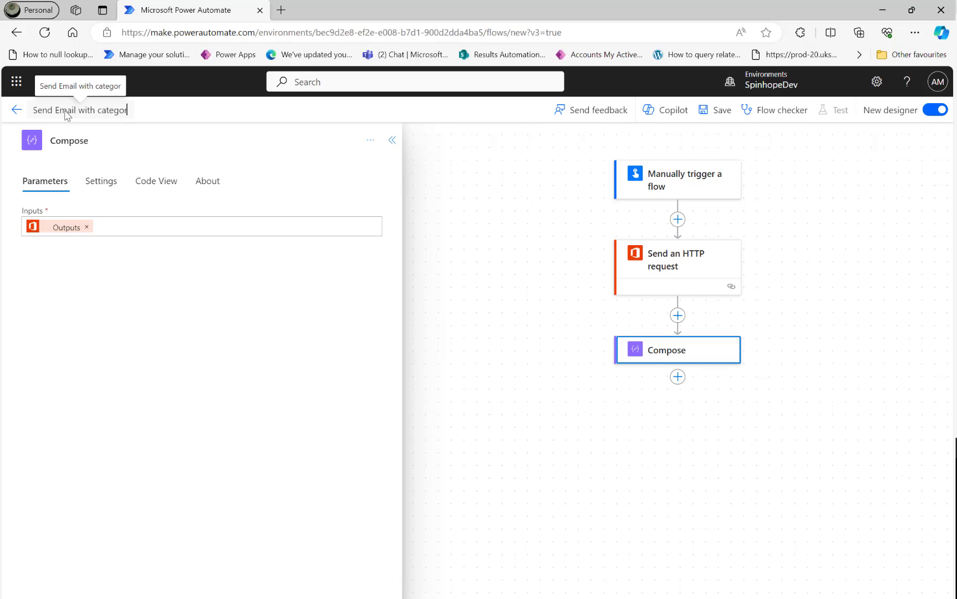
pyautogui.write('y')
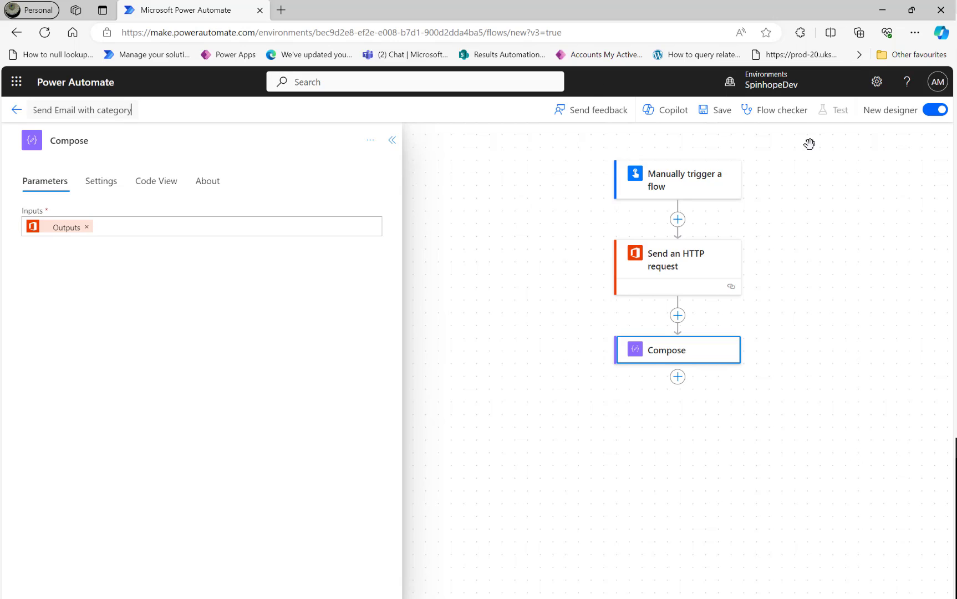
# Step: Save the flow and run a manual test, closing the run panel to see results
pyautogui.click(729, 119)
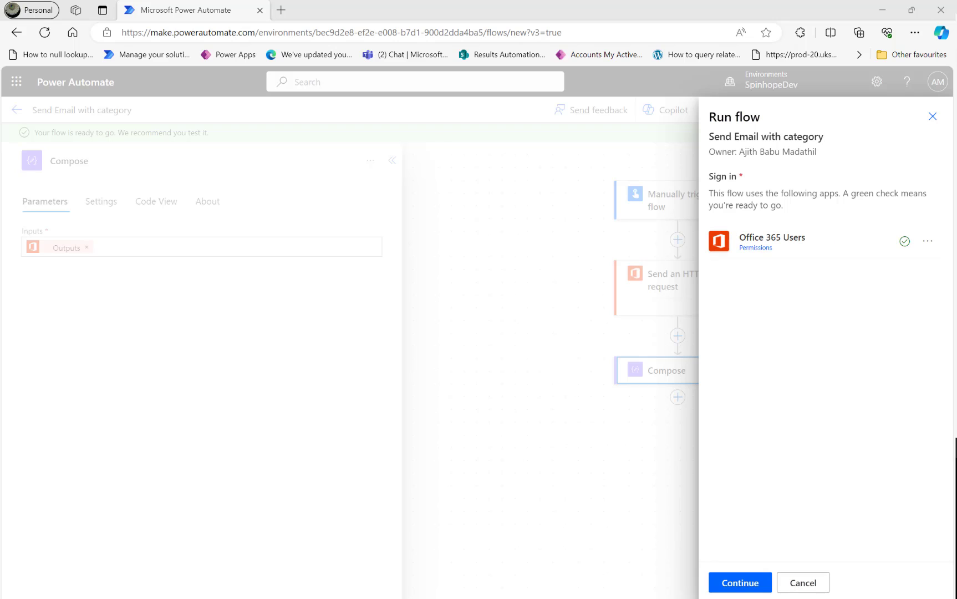
pyautogui.click(739, 582)
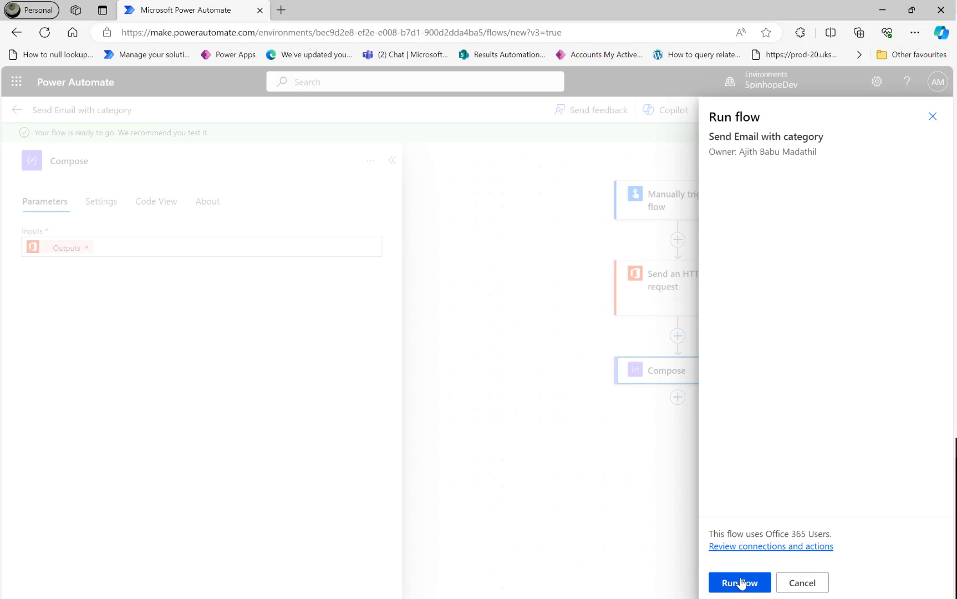
pyautogui.click(741, 582)
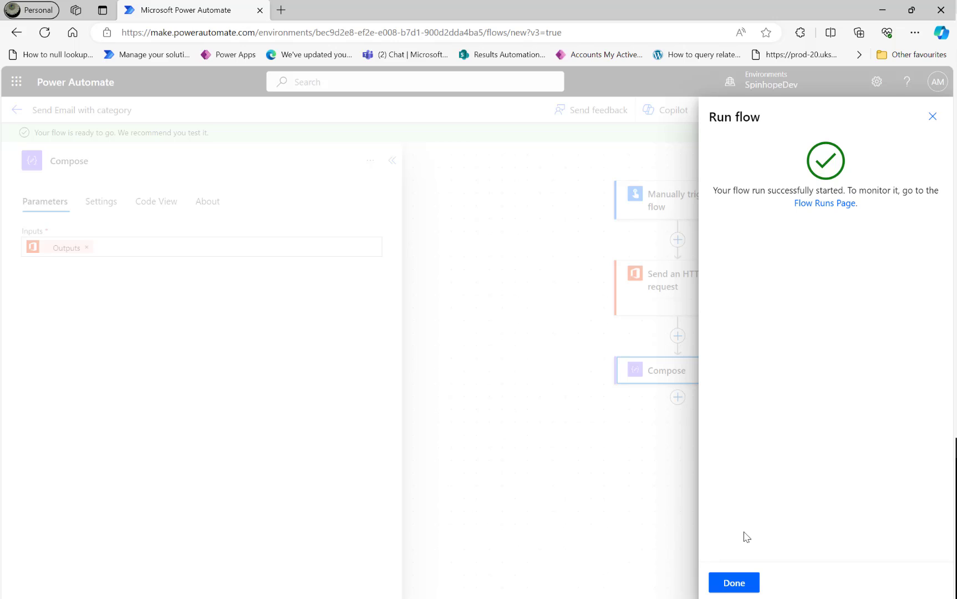
pyautogui.click(734, 582)
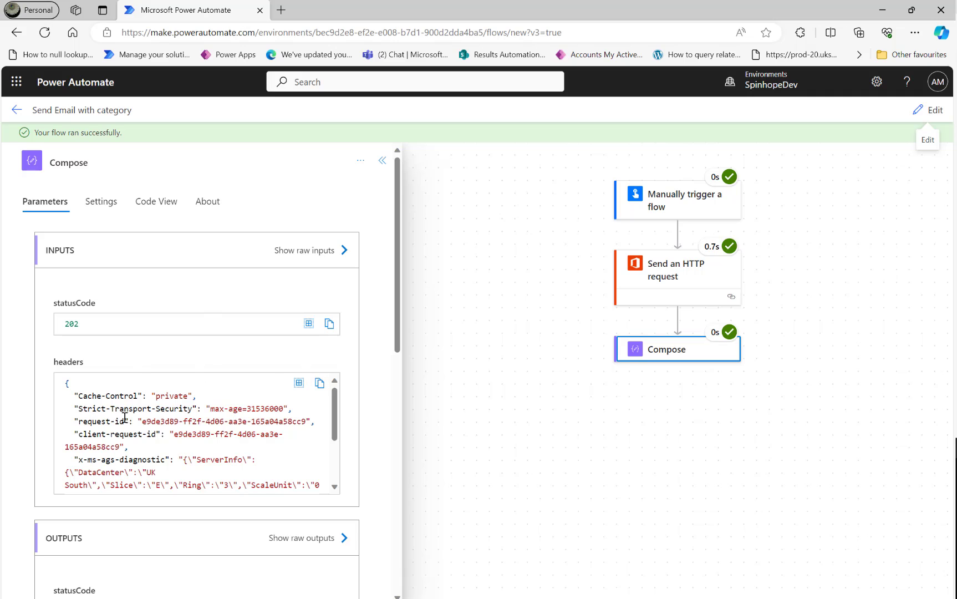
# Step: Scroll through the Compose inputs and outputs, selecting the response Date header beside status 202
pyautogui.scroll(-2, 170, 429)
pyautogui.scroll(-3, 170, 430)
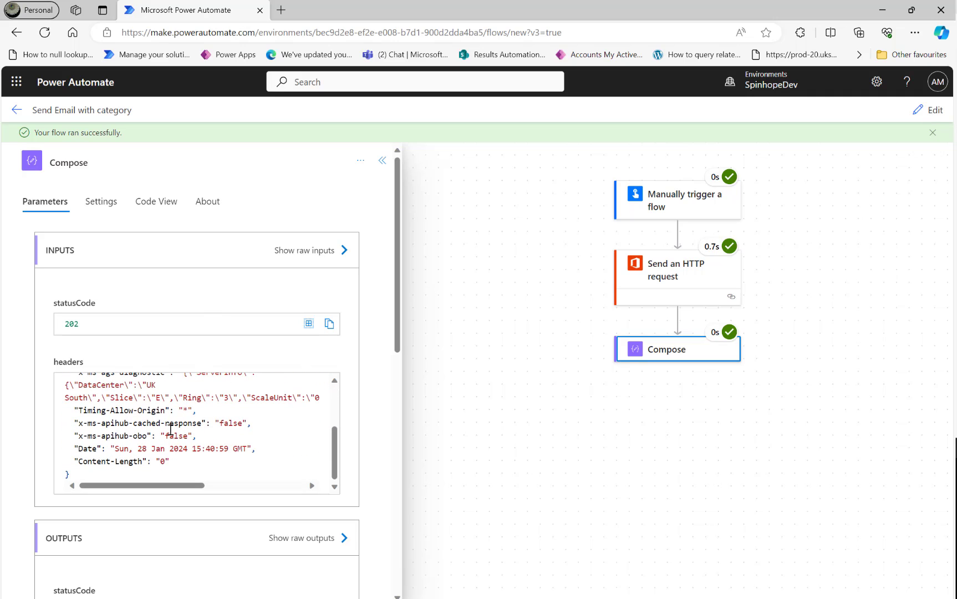
pyautogui.scroll(3, 170, 429)
pyautogui.scroll(2, 170, 429)
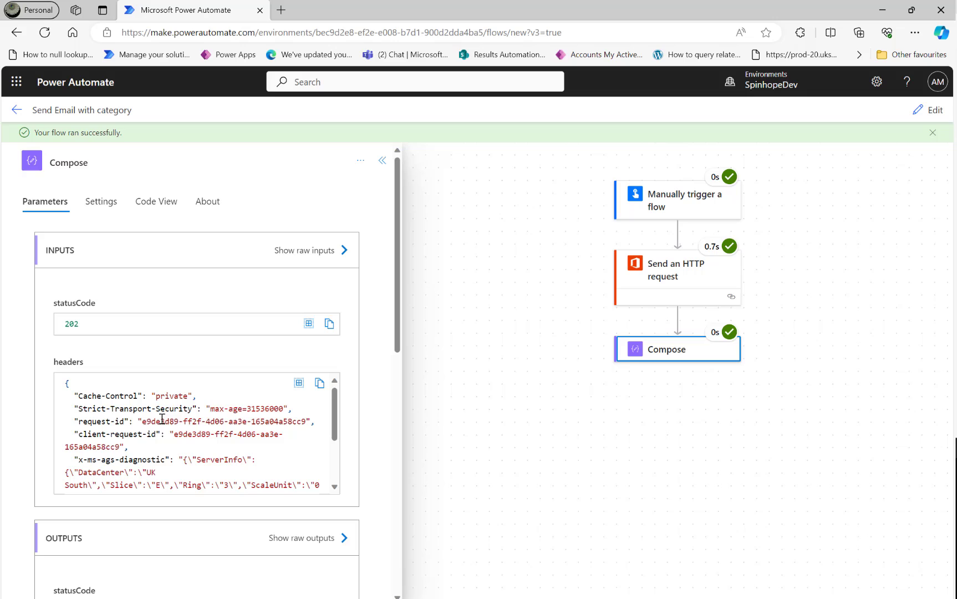
pyautogui.scroll(-3, 171, 418)
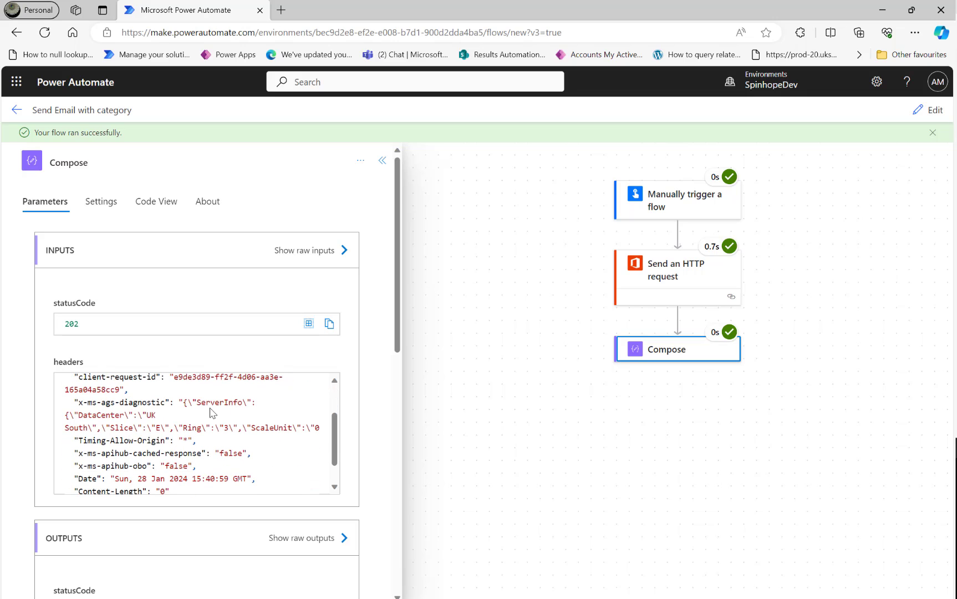
pyautogui.scroll(-1, 197, 424)
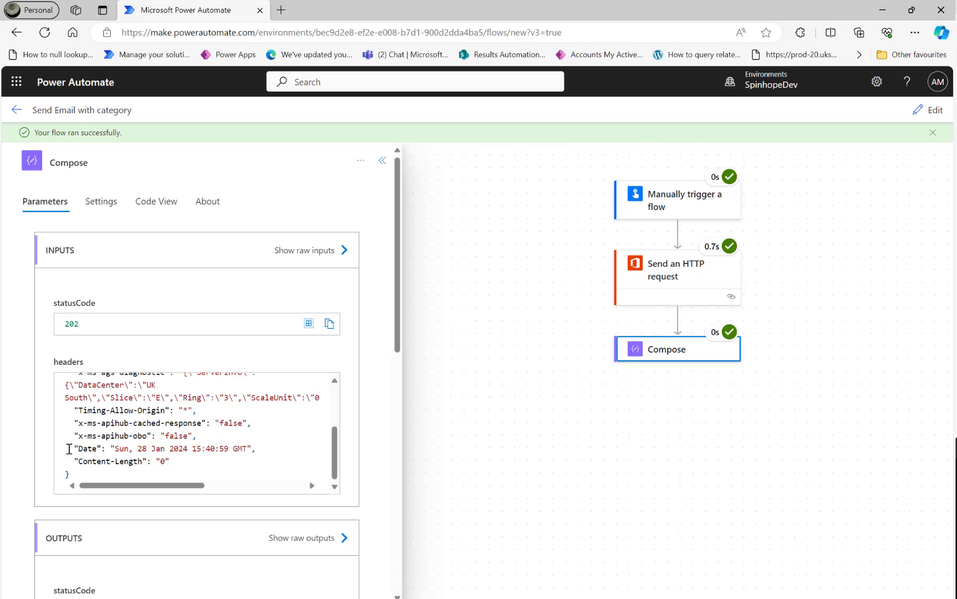
pyautogui.moveTo(68, 448); pyautogui.dragTo(277, 452)
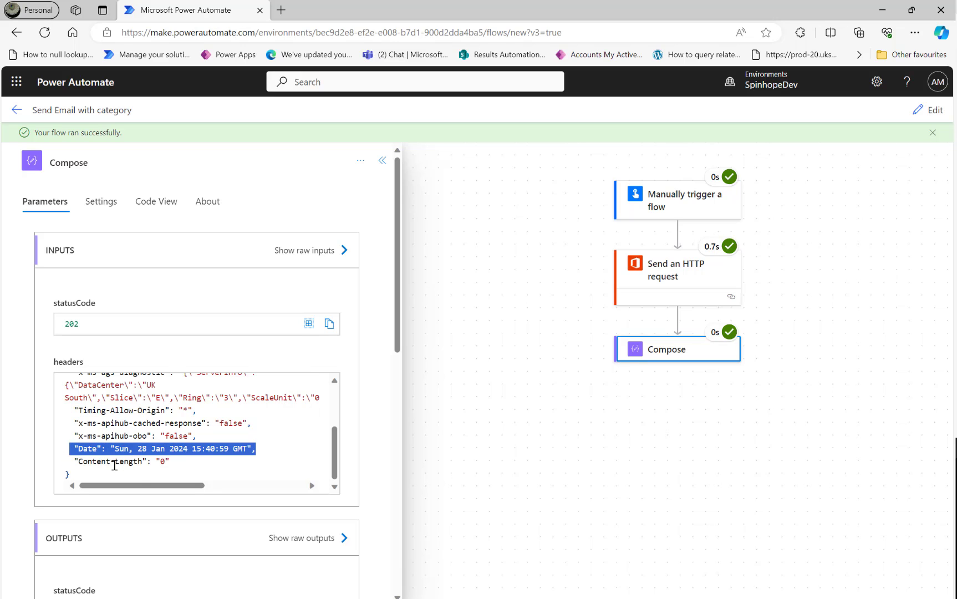
pyautogui.scroll(-3, 214, 467)
pyautogui.scroll(-3, 277, 477)
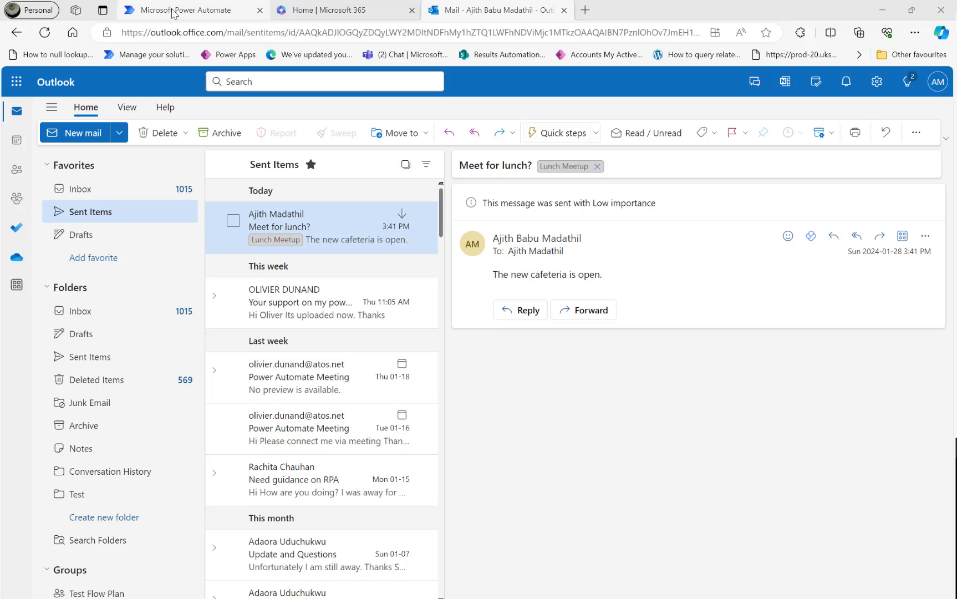
# Step: Switch from Outlook back to the Power Automate tab with the flow's run results
pyautogui.click(201, 11)
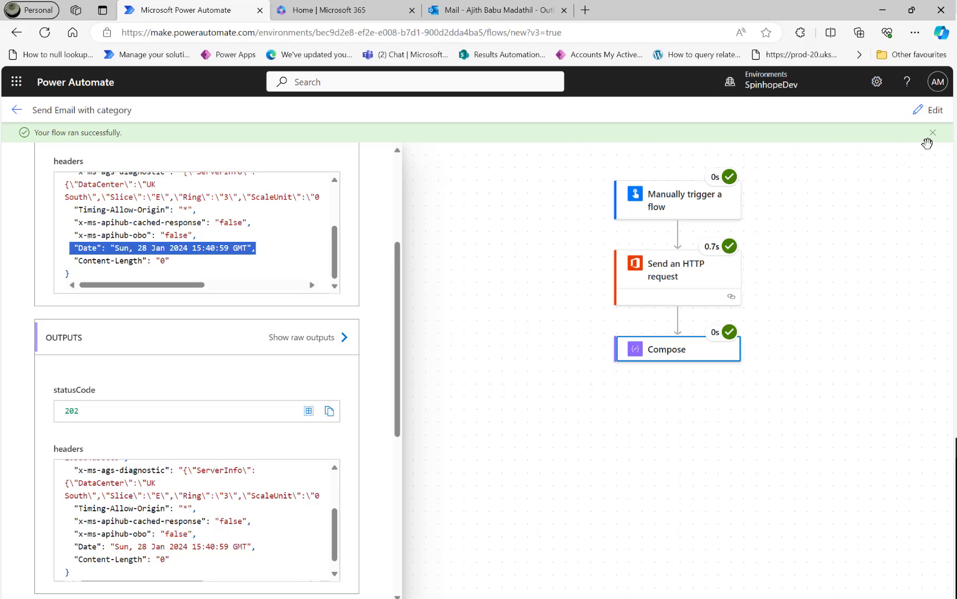
# Step: Put the flow in edit mode and add a new action between Send an HTTP request and Compose
pyautogui.click(930, 110)
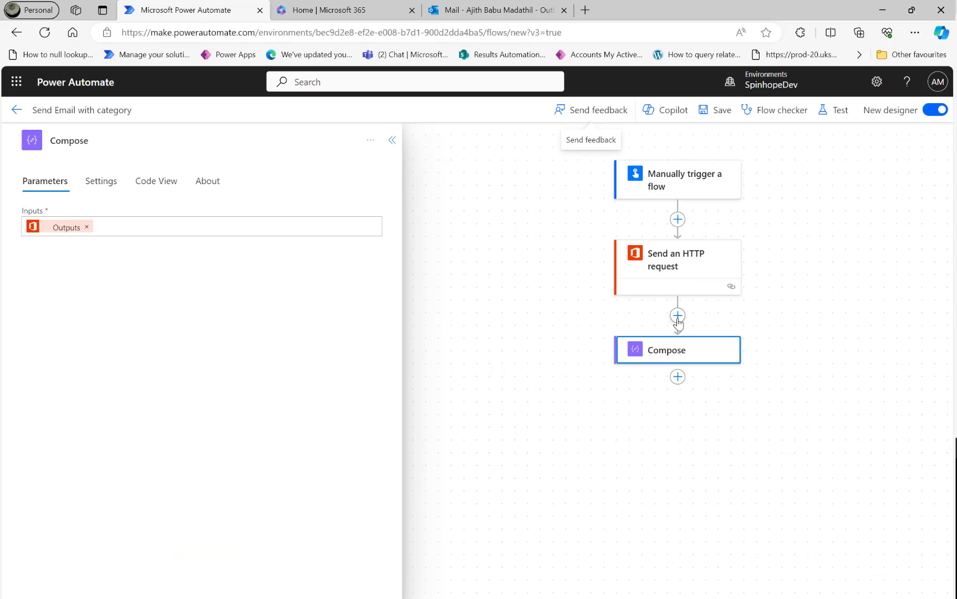
pyautogui.click(677, 316)
pyautogui.click(665, 336)
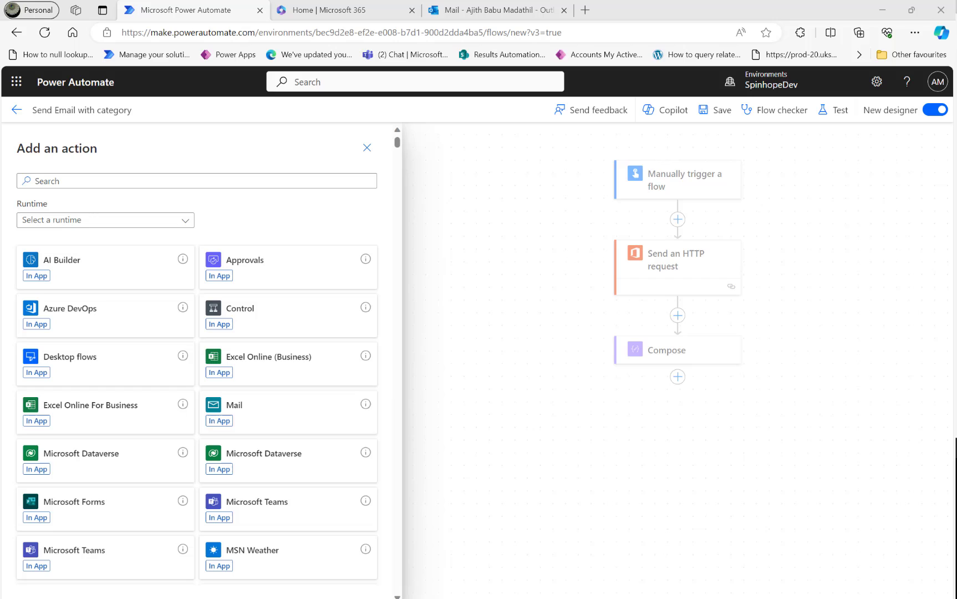
# Step: Search the action picker for 'azure' and browse the matching results
pyautogui.click(98, 182)
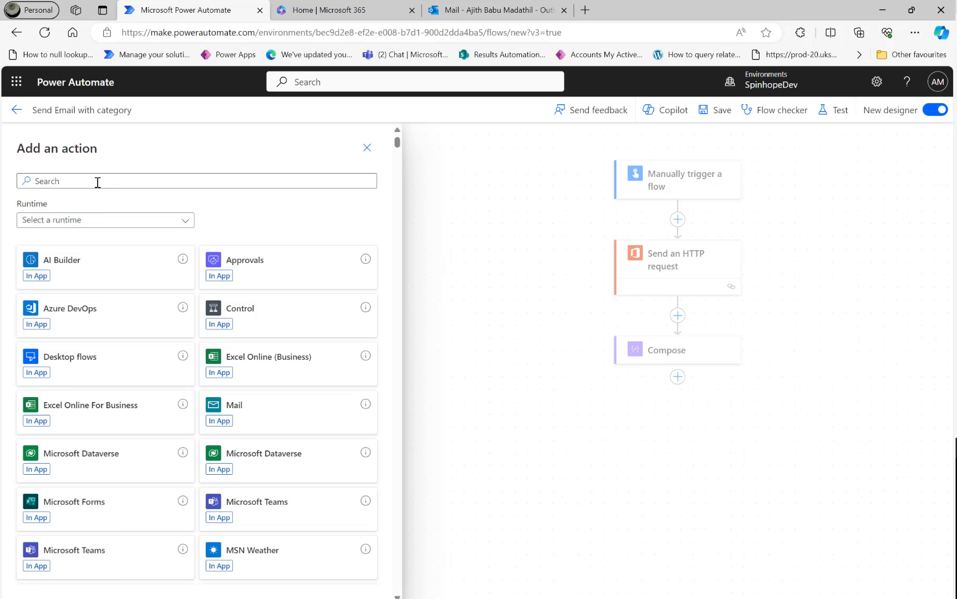
pyautogui.click(105, 182)
pyautogui.write('azure')
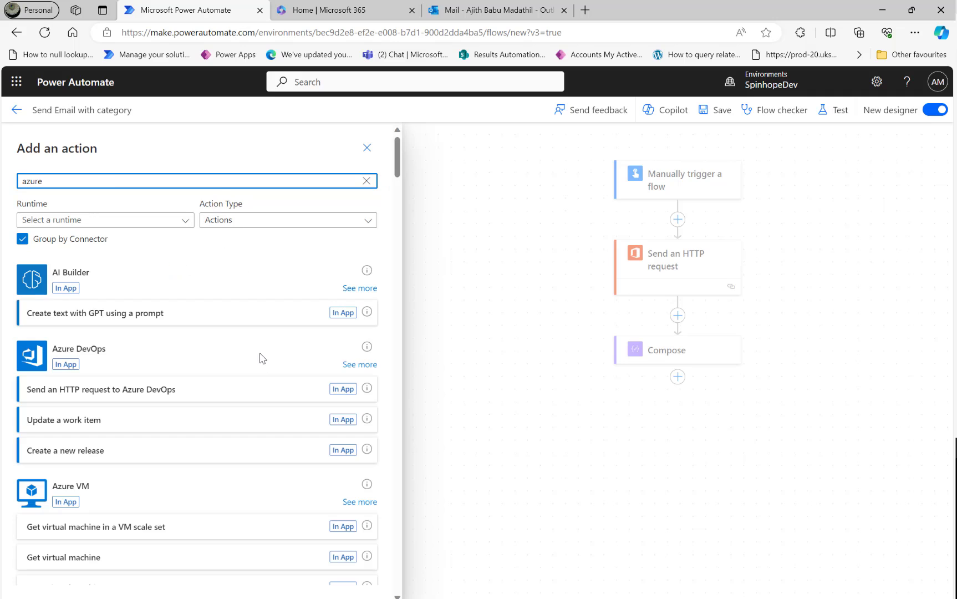
pyautogui.scroll(-5, 239, 411)
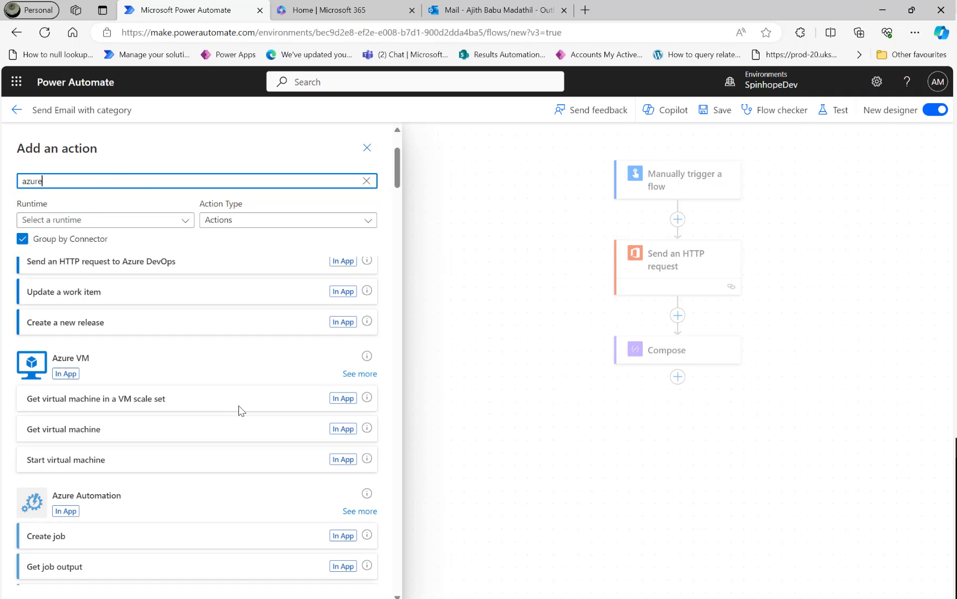
pyautogui.scroll(-4, 239, 411)
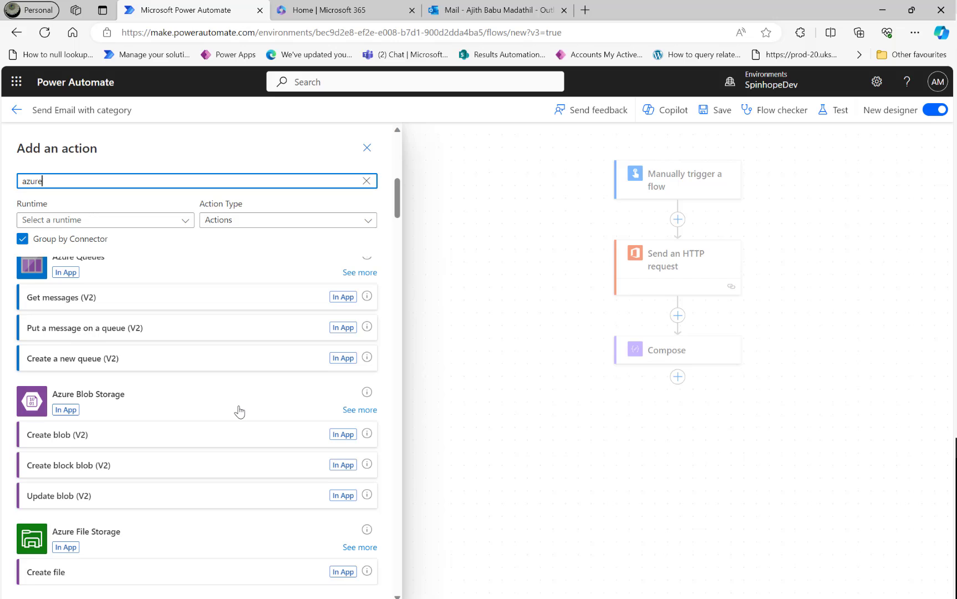
pyautogui.scroll(9, 239, 411)
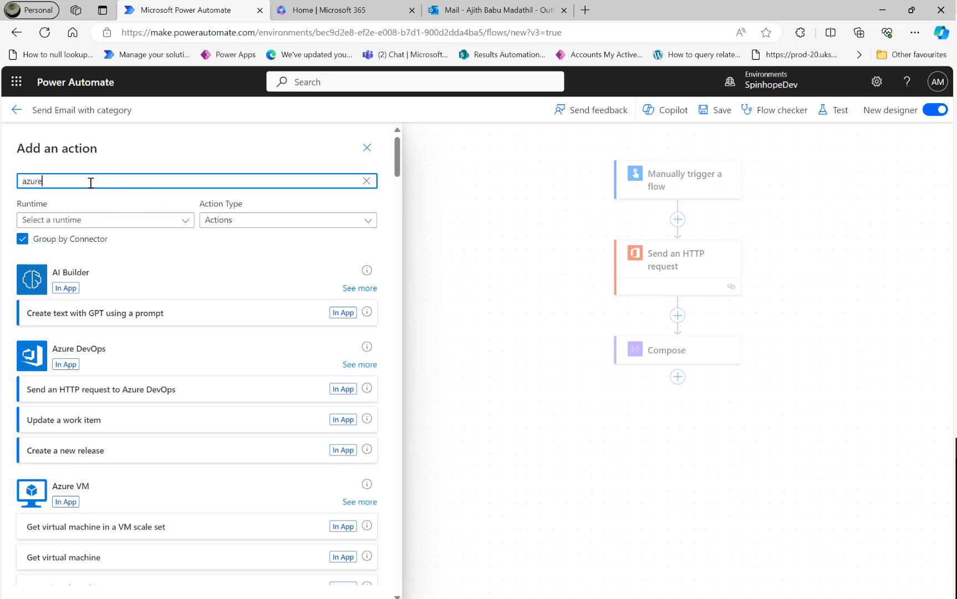
# Step: Replace the search with 'send http' and scroll to the HTTP with Microsoft Entra ID actions
pyautogui.hotkey('ctrl', 'a')
pyautogui.write('sen')
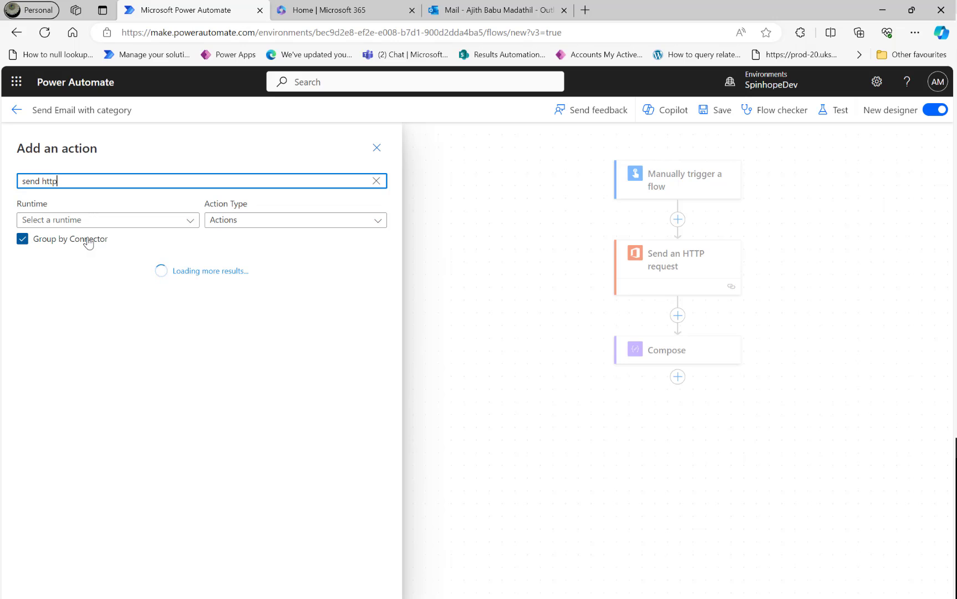
pyautogui.scroll(-3, 145, 395)
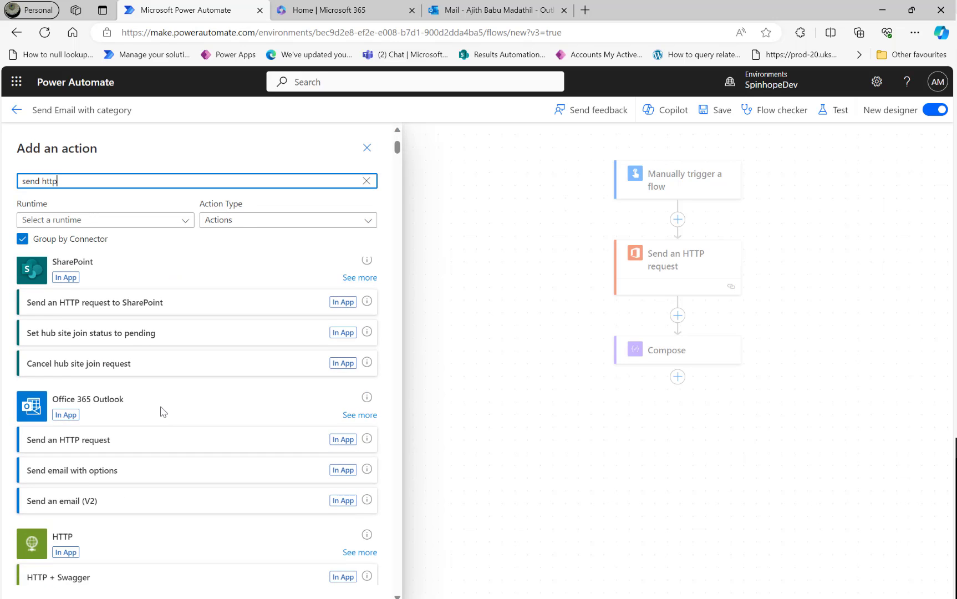
pyautogui.scroll(-2, 162, 411)
pyautogui.scroll(-3, 162, 412)
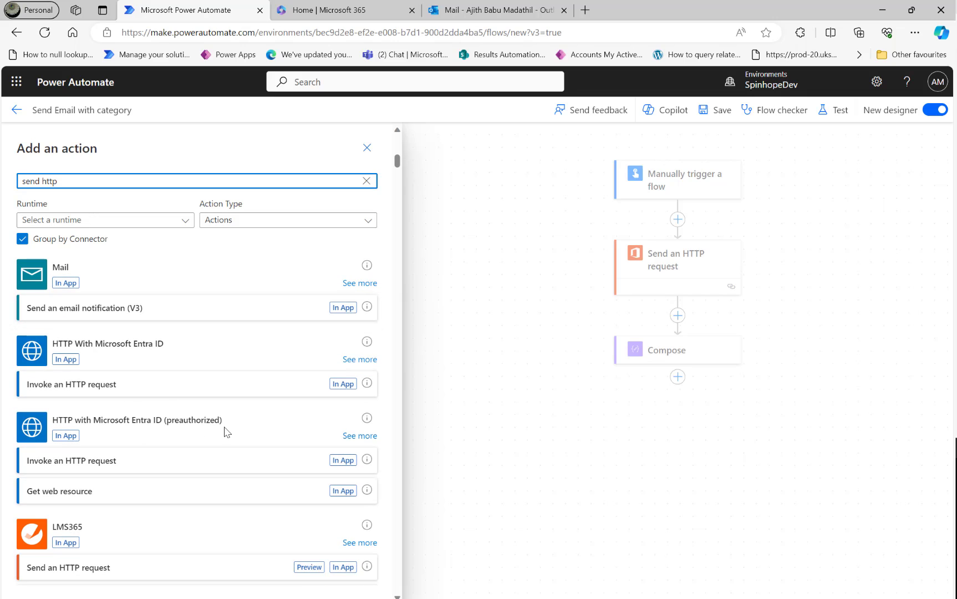
# Step: Add Invoke an HTTP request with method POST, copying the sendMail URL from Send an HTTP request
pyautogui.click(337, 460)
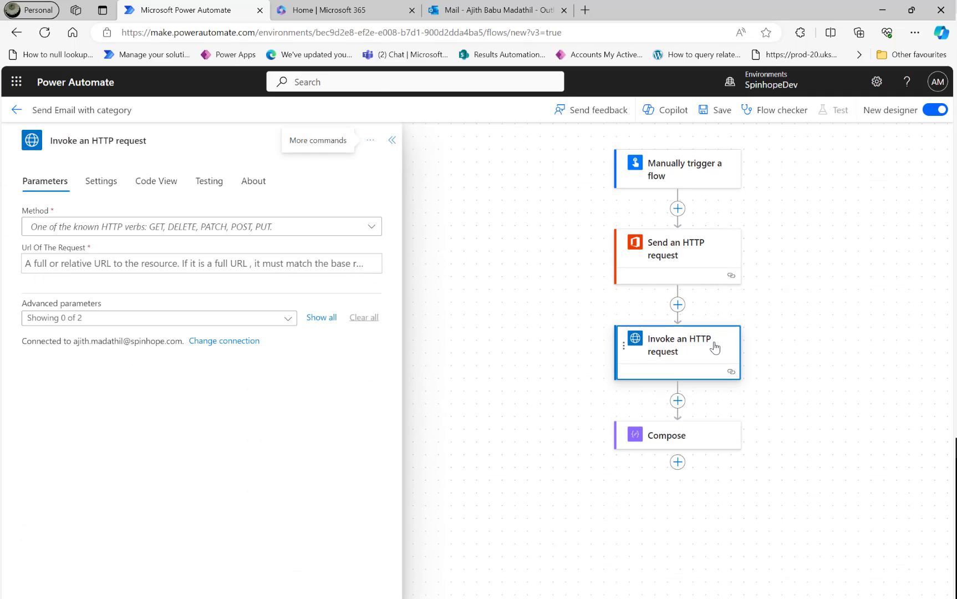
pyautogui.click(125, 226)
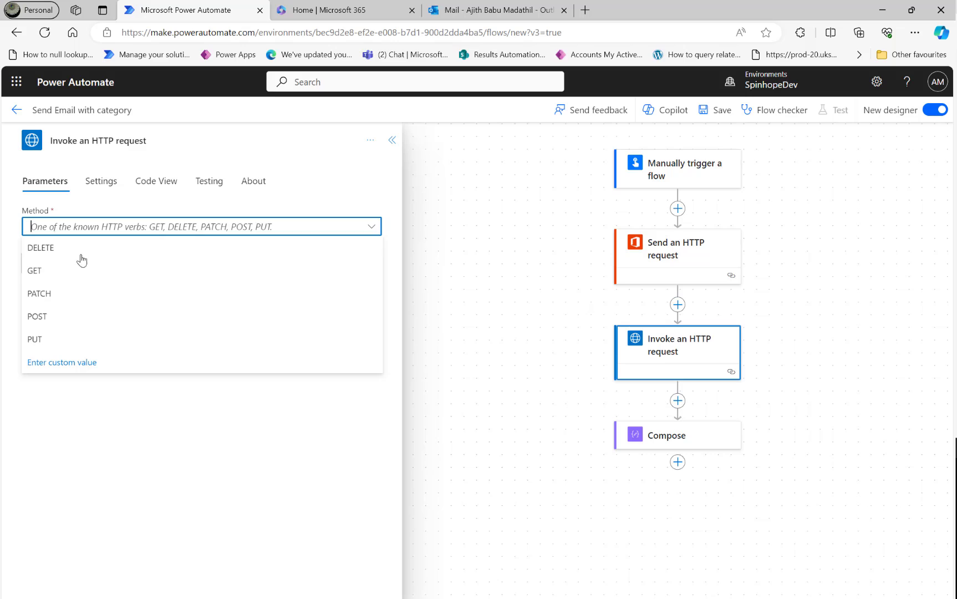
pyautogui.click(48, 317)
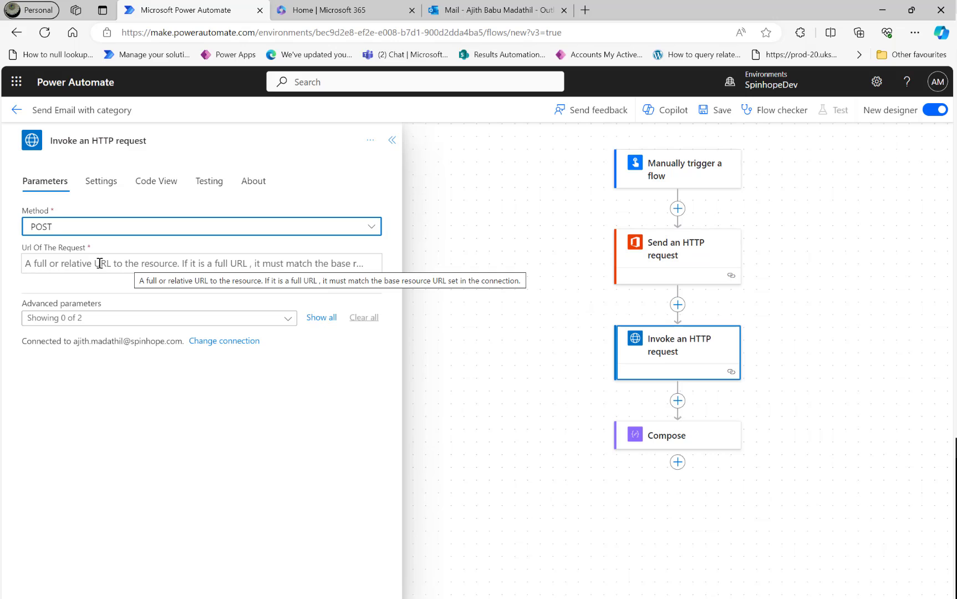
pyautogui.click(663, 241)
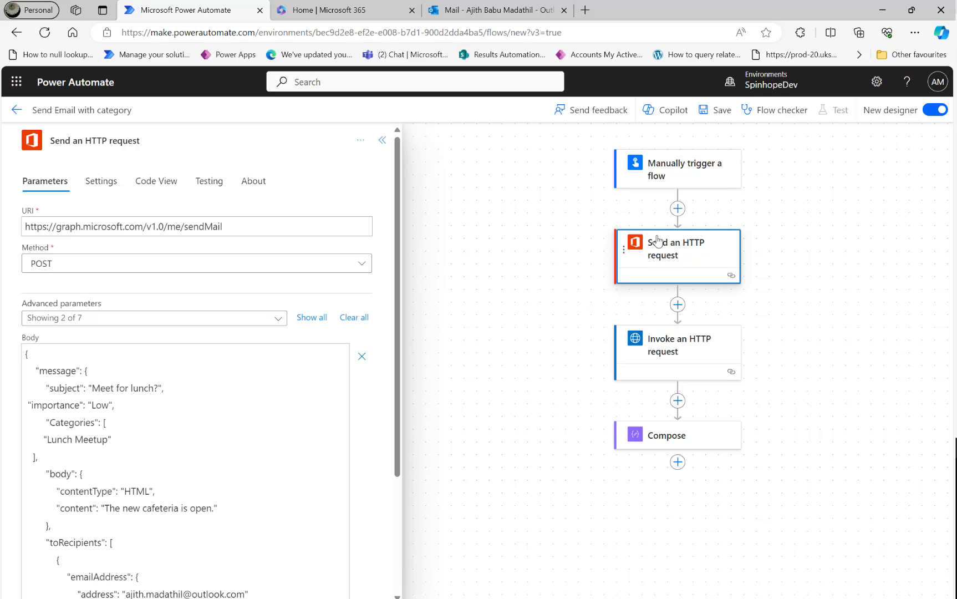
pyautogui.moveTo(224, 220); pyautogui.dragTo(2, 205)
pyautogui.hotkey('ctrl', 'c')
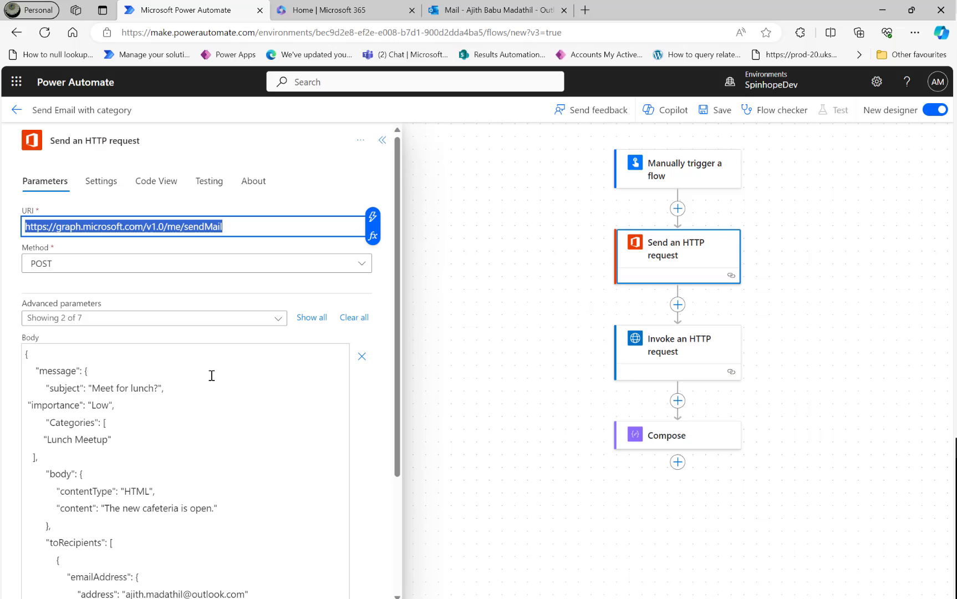
pyautogui.click(682, 355)
pyautogui.click(103, 265)
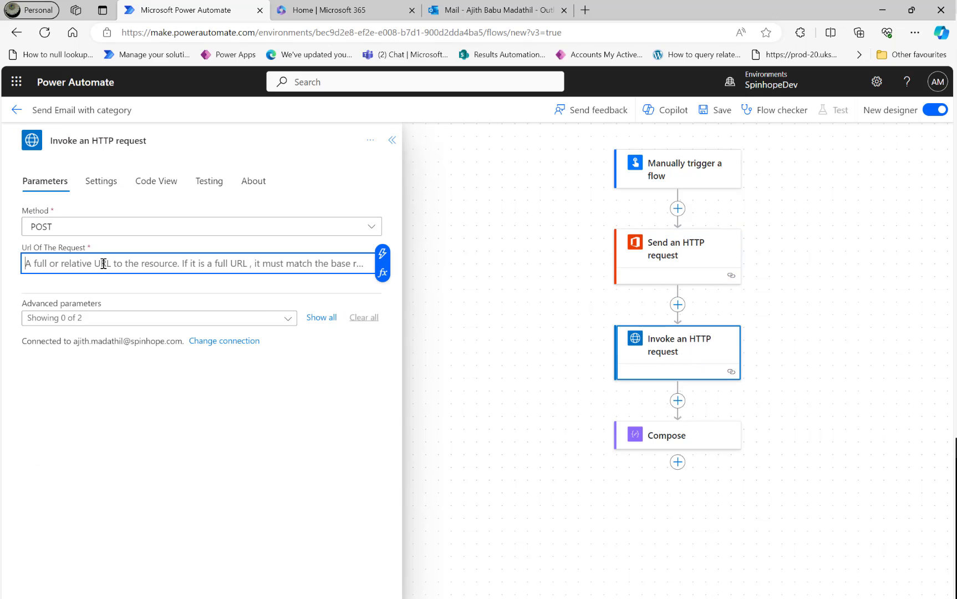
pyautogui.hotkey('ctrl', 'v')
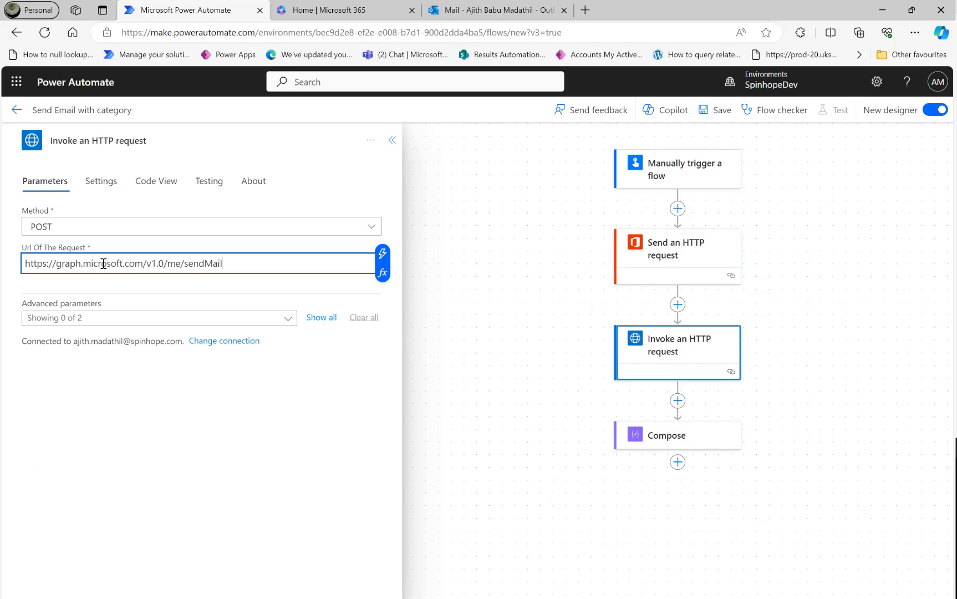
# Step: Enable the Body Of The Request parameter on the Invoke an HTTP request step
pyautogui.click(207, 318)
pyautogui.click(50, 339)
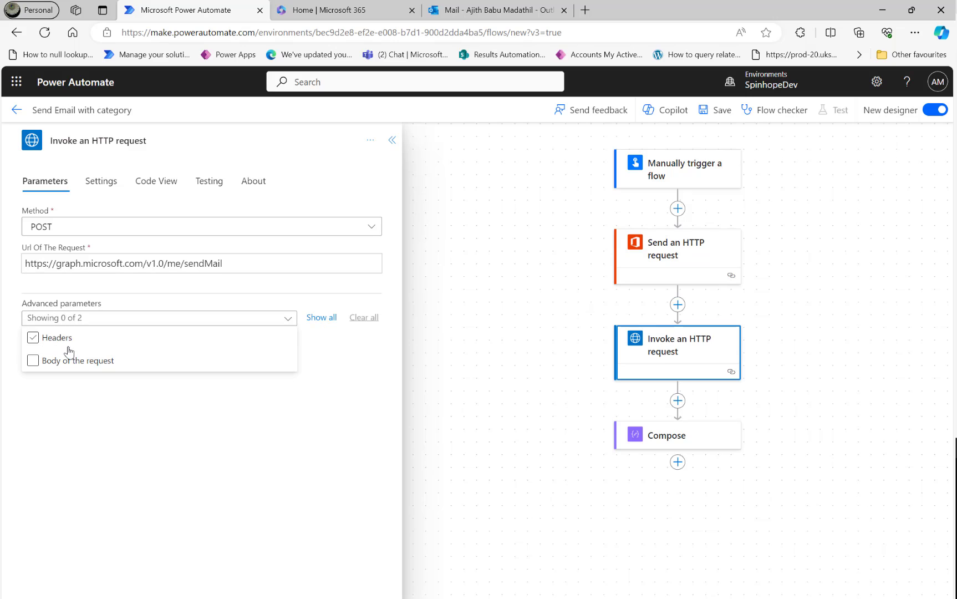
pyautogui.click(73, 361)
pyautogui.click(597, 300)
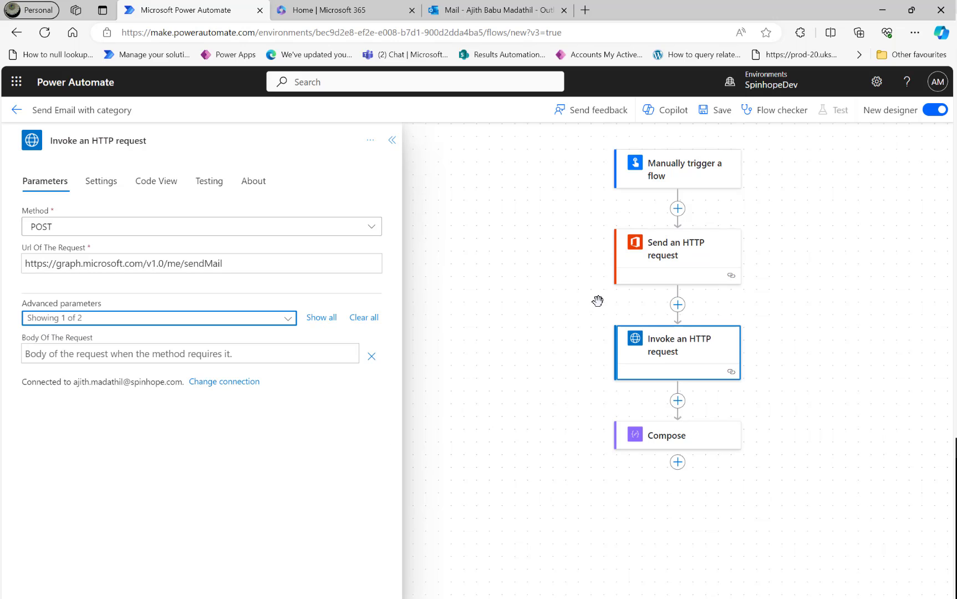
# Step: Copy the JSON message body from Send an HTTP request into the Invoke step's Body
pyautogui.click(657, 258)
pyautogui.click(174, 415)
pyautogui.hotkey('ctrl', 'a')
pyautogui.hotkey('ctrl', 'c')
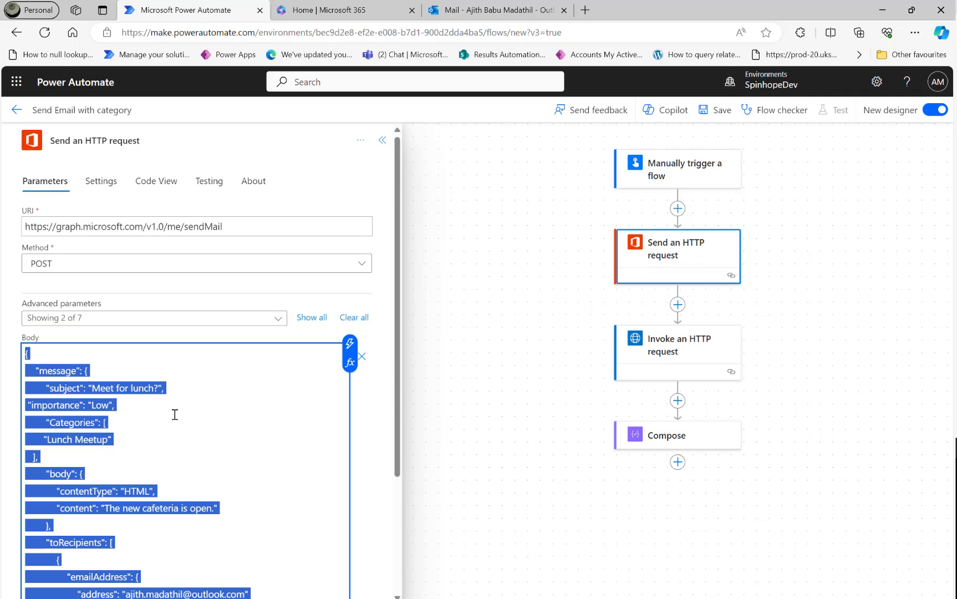
pyautogui.click(681, 350)
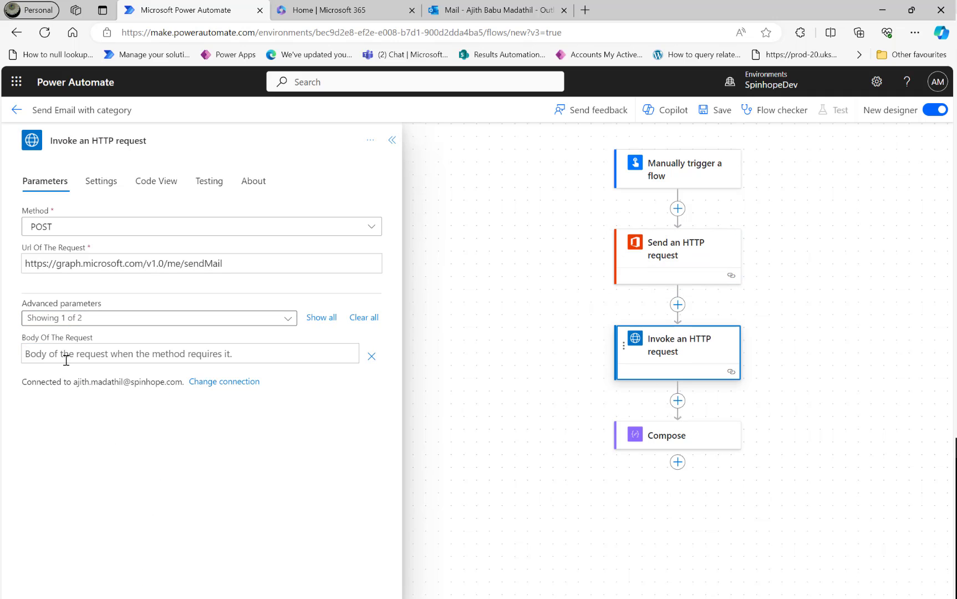
pyautogui.click(117, 353)
pyautogui.hotkey('ctrl', 'v')
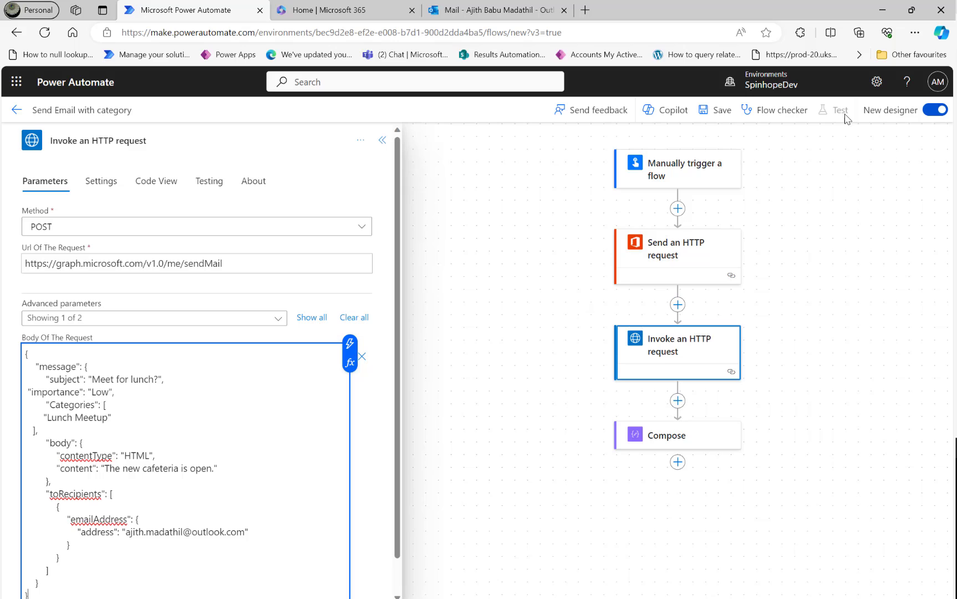
pyautogui.click(717, 241)
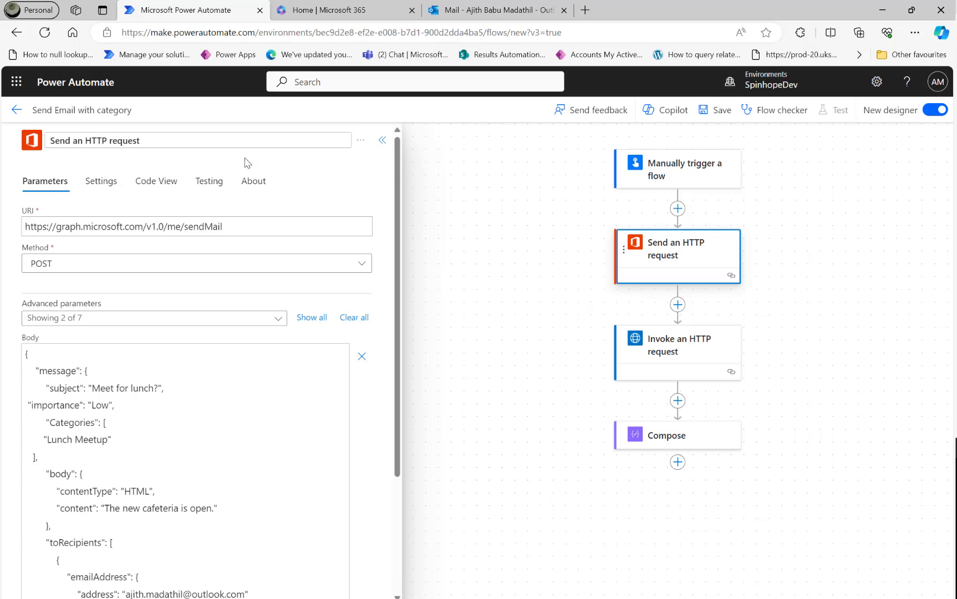
# Step: Delete the Send an HTTP request step and save the flow
pyautogui.click(711, 114)
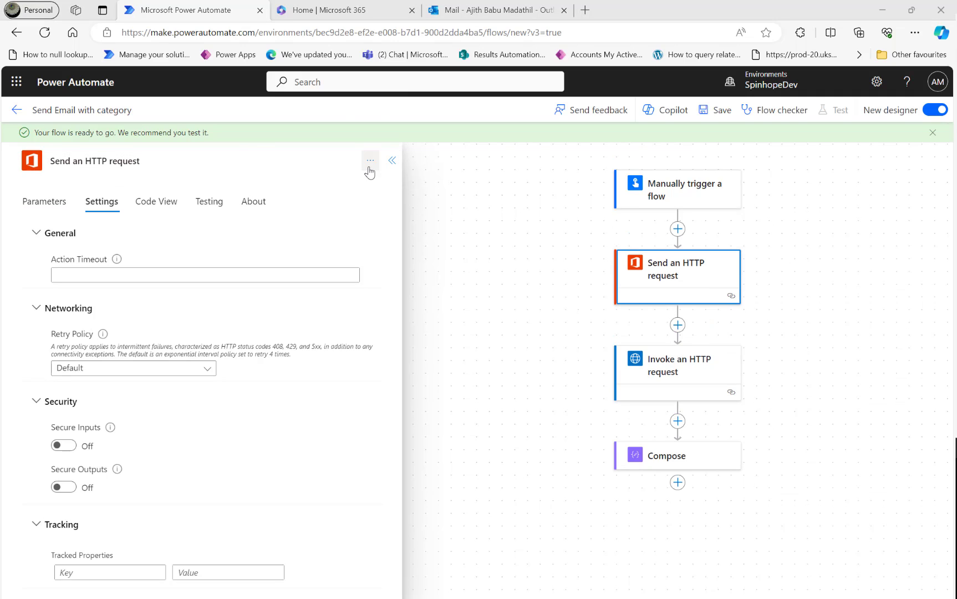
pyautogui.click(368, 165)
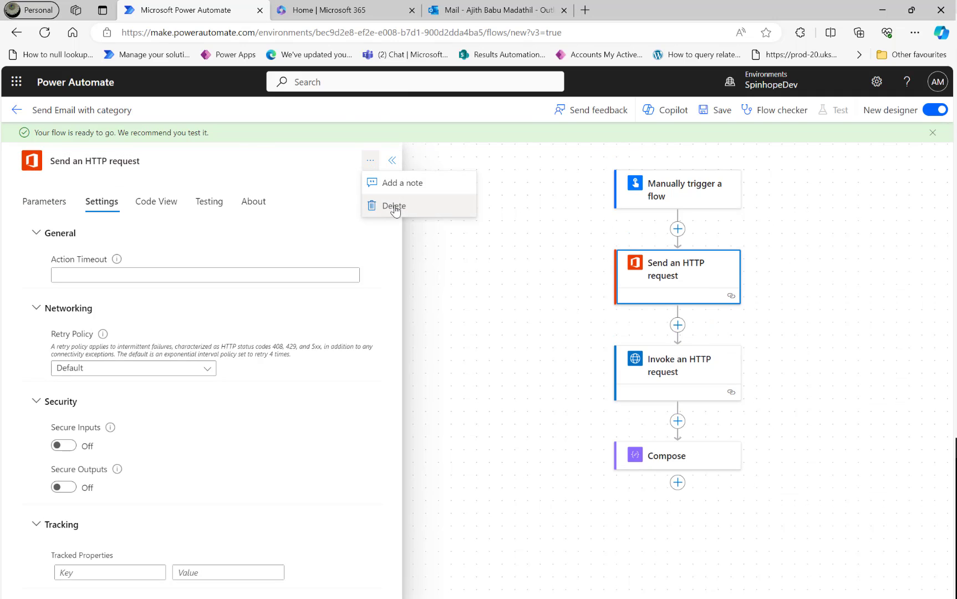
pyautogui.click(394, 206)
pyautogui.click(491, 366)
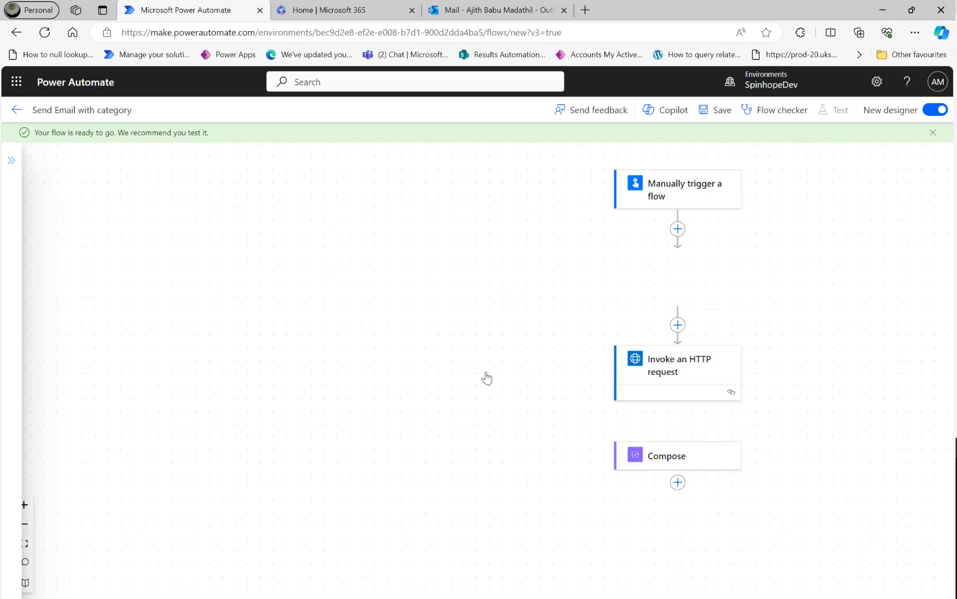
pyautogui.click(685, 276)
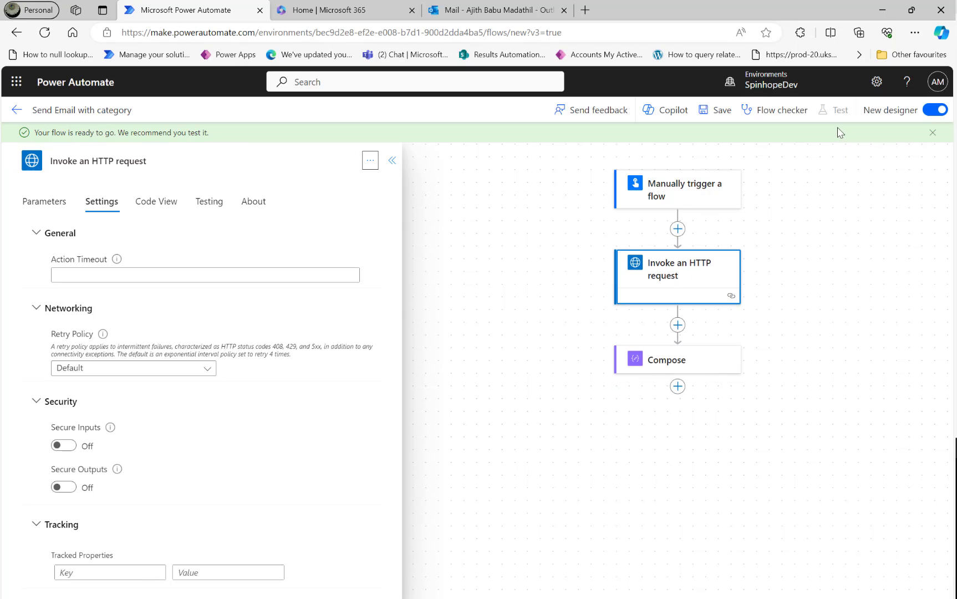
pyautogui.click(716, 113)
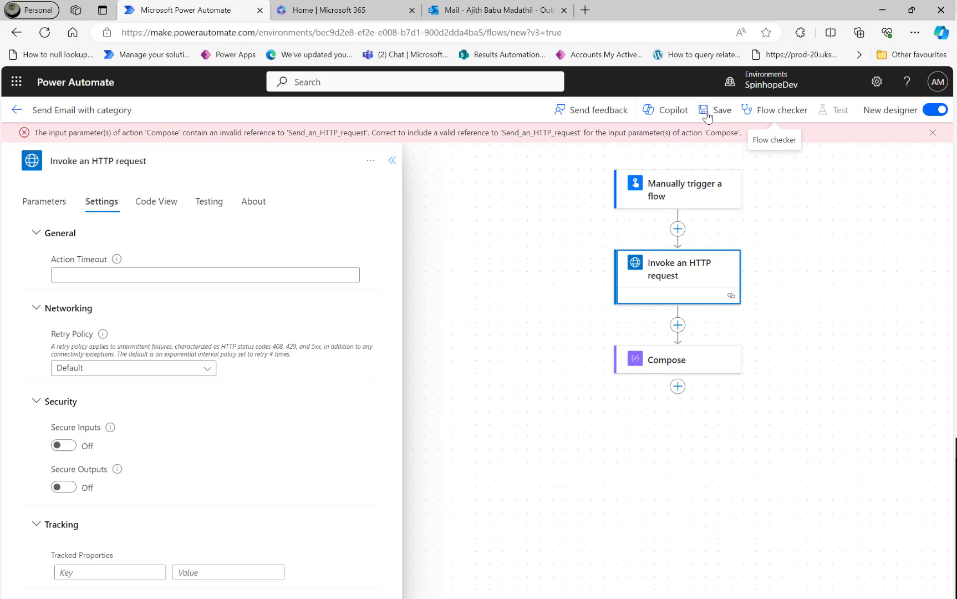
# Step: Delete the Compose step and save, leaving the trigger plus Invoke an HTTP request
pyautogui.click(715, 365)
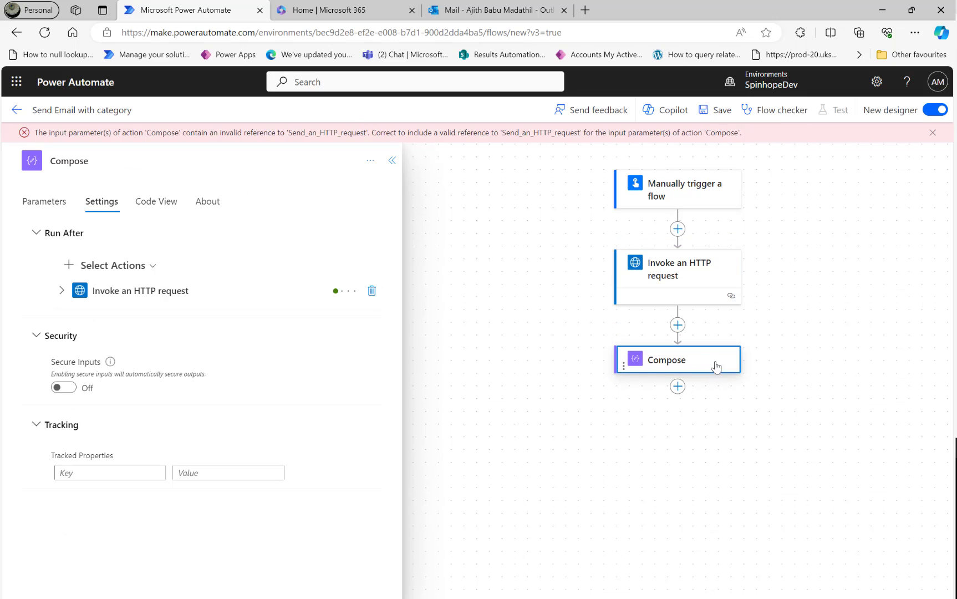
pyautogui.click(370, 161)
pyautogui.click(395, 216)
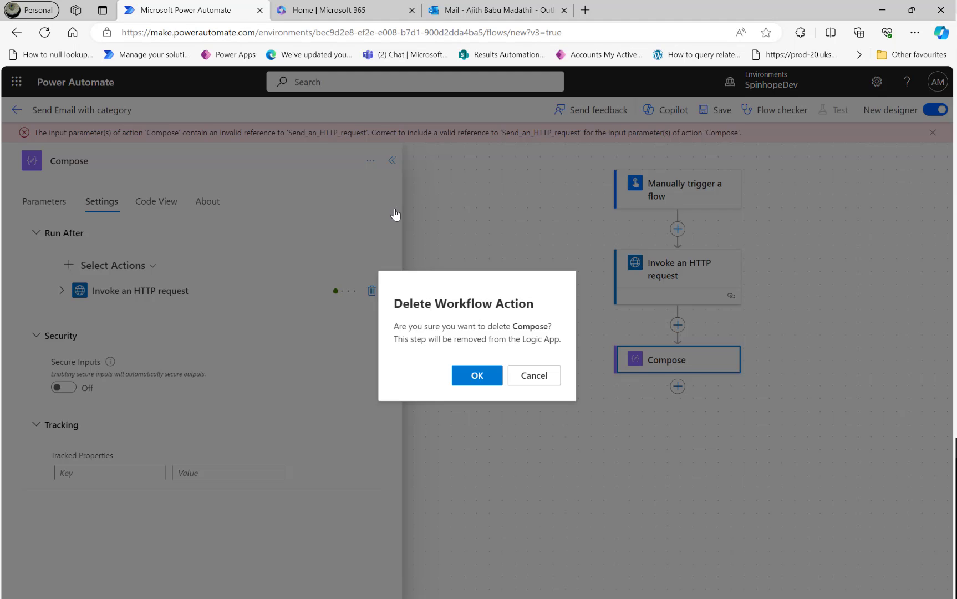
pyautogui.click(478, 376)
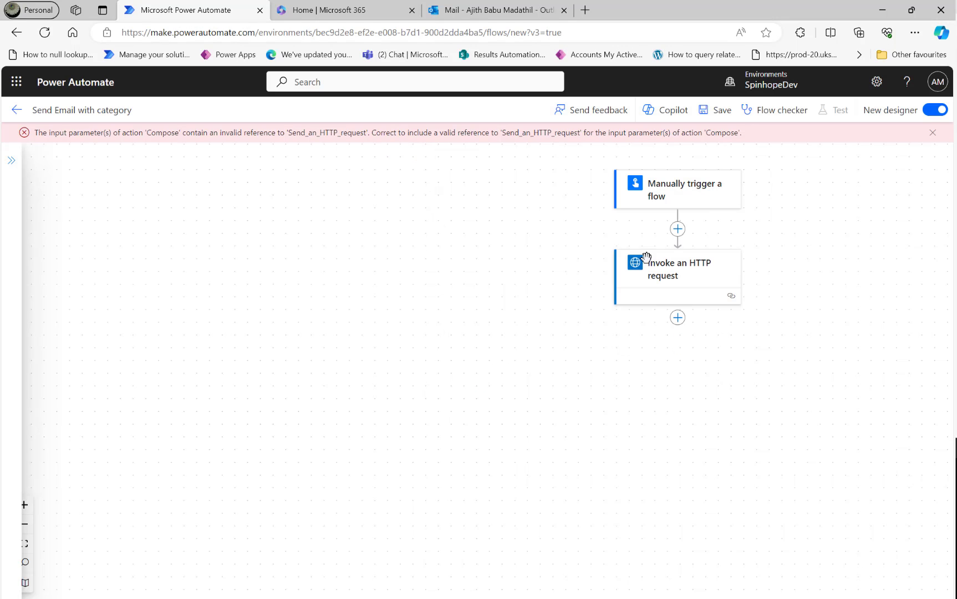
pyautogui.click(718, 110)
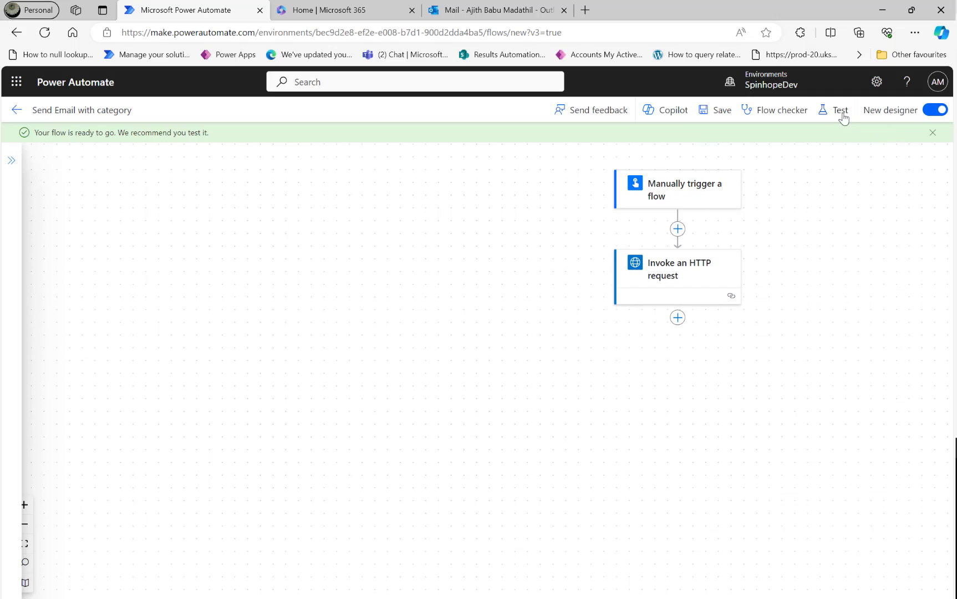
# Step: Run a manual test and inspect the Invoke an HTTP request step's BadRequest failure
pyautogui.click(840, 110)
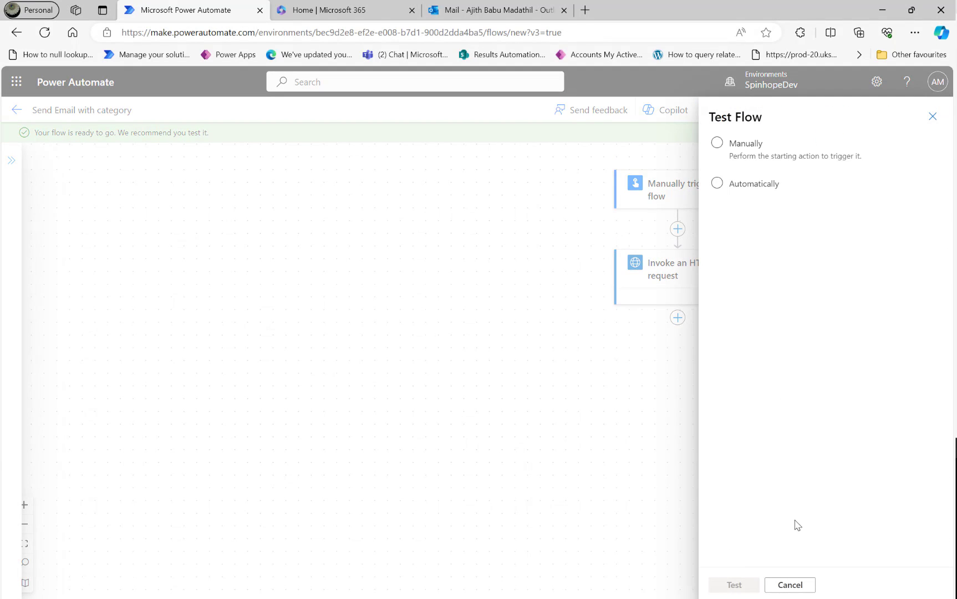
pyautogui.click(735, 151)
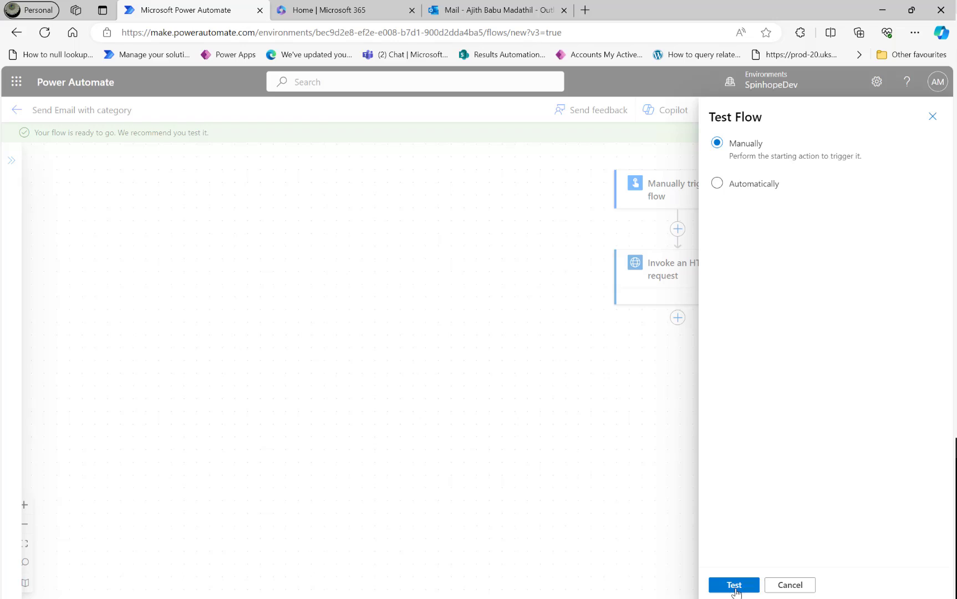
pyautogui.click(735, 589)
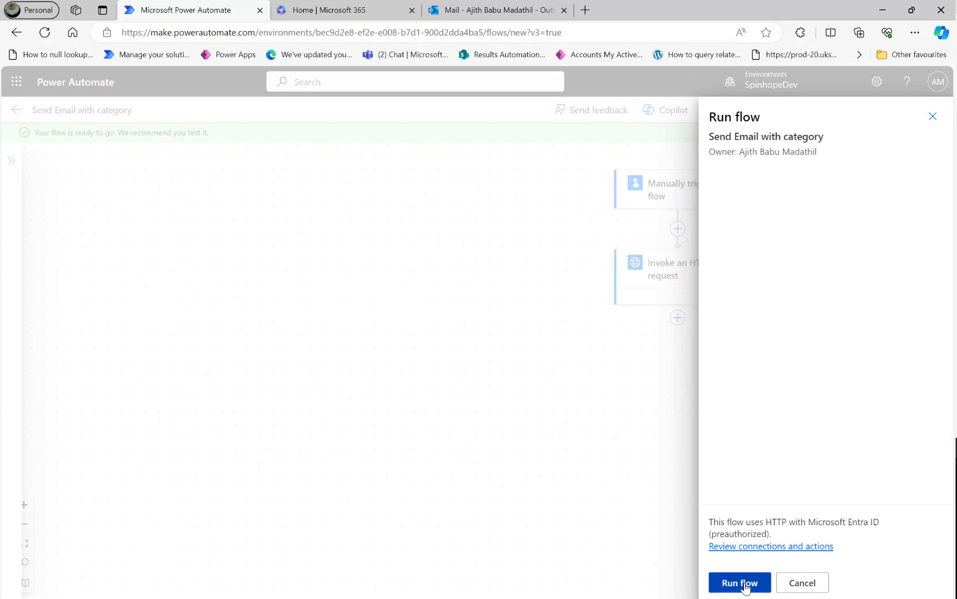
pyautogui.click(740, 583)
pyautogui.click(743, 582)
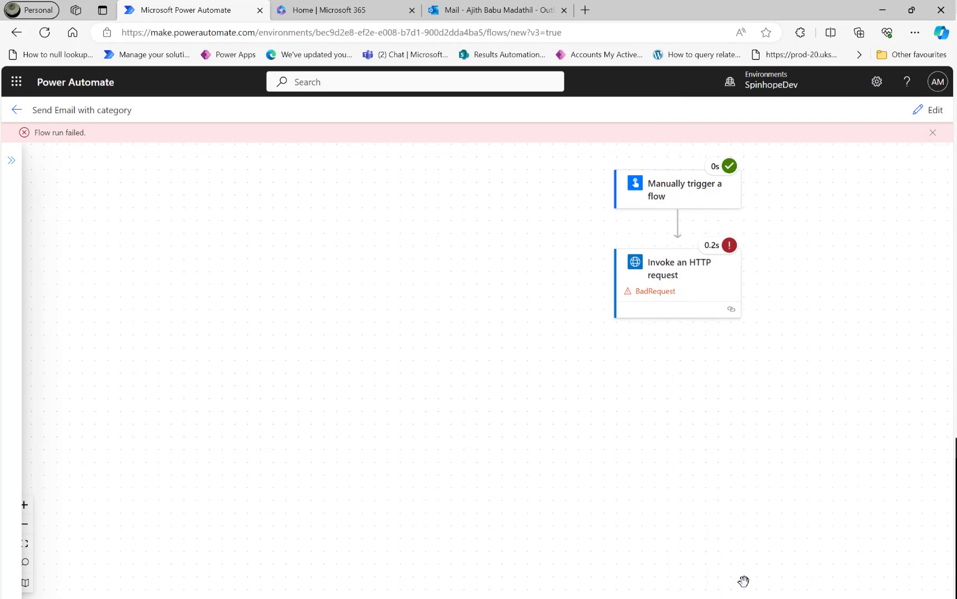
pyautogui.click(638, 291)
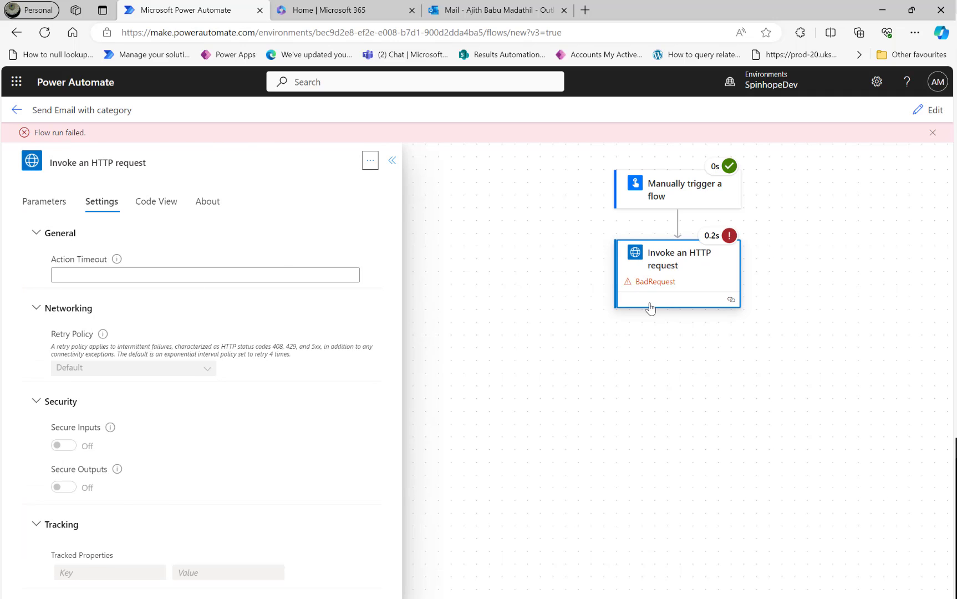
# Step: Back in the editor, start a new connection for the Invoke an HTTP request step
pyautogui.click(930, 110)
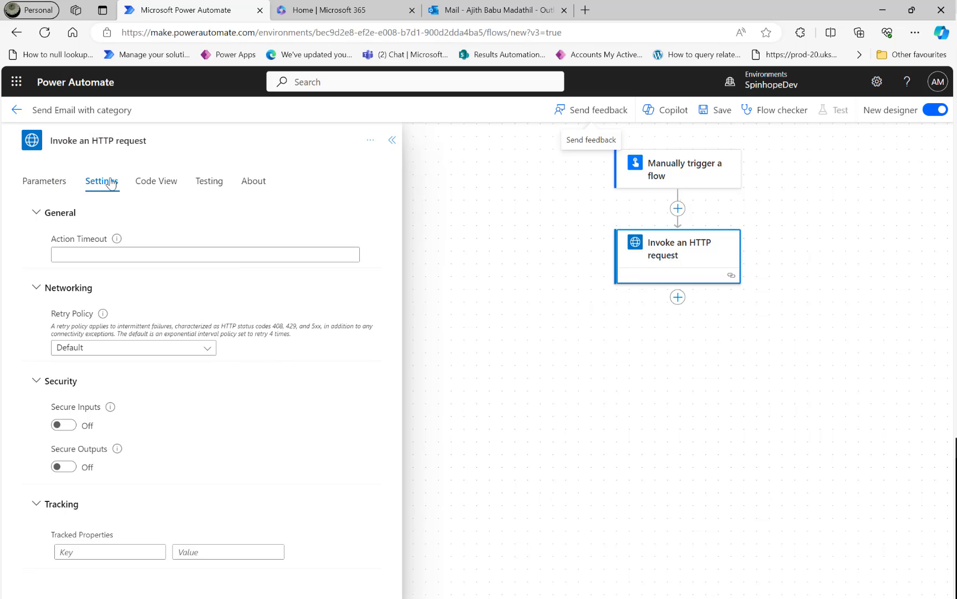
pyautogui.click(28, 183)
pyautogui.click(112, 188)
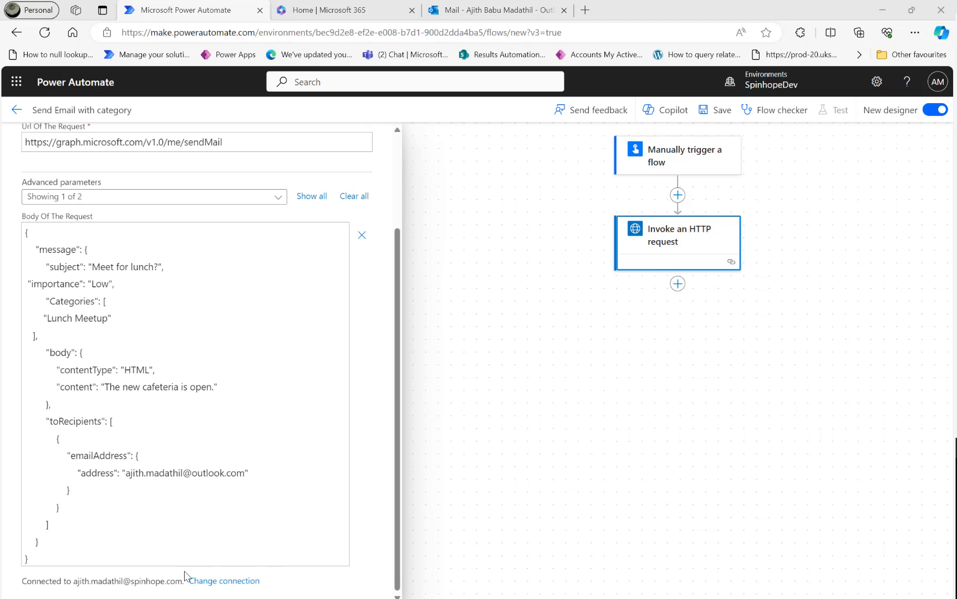
pyautogui.click(212, 582)
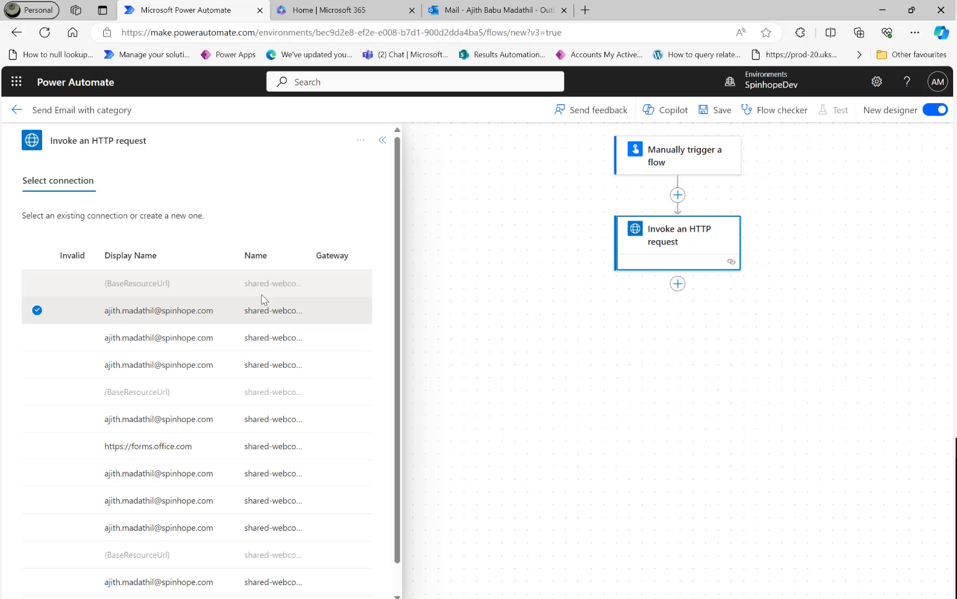
pyautogui.scroll(-1, 226, 465)
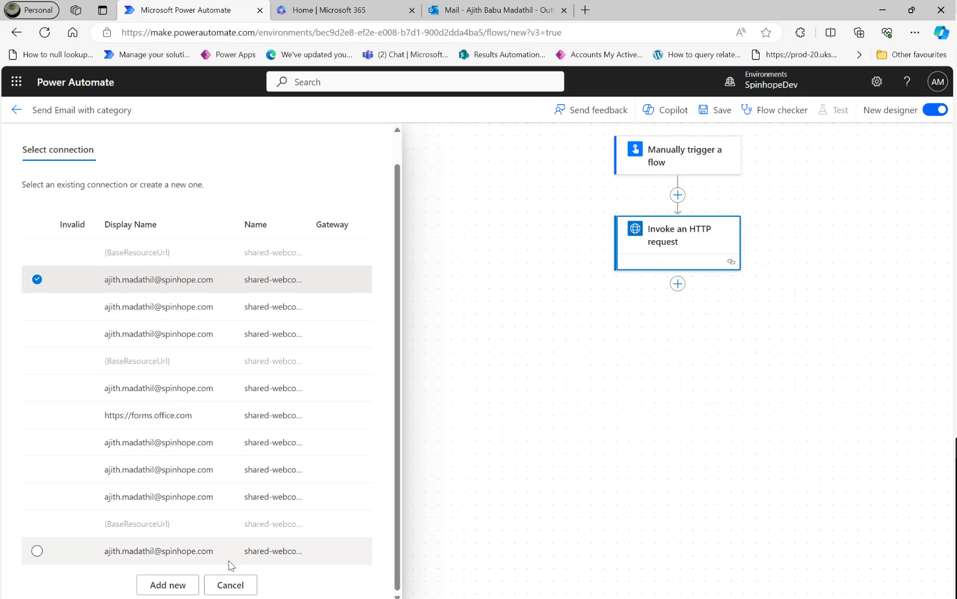
pyautogui.click(170, 584)
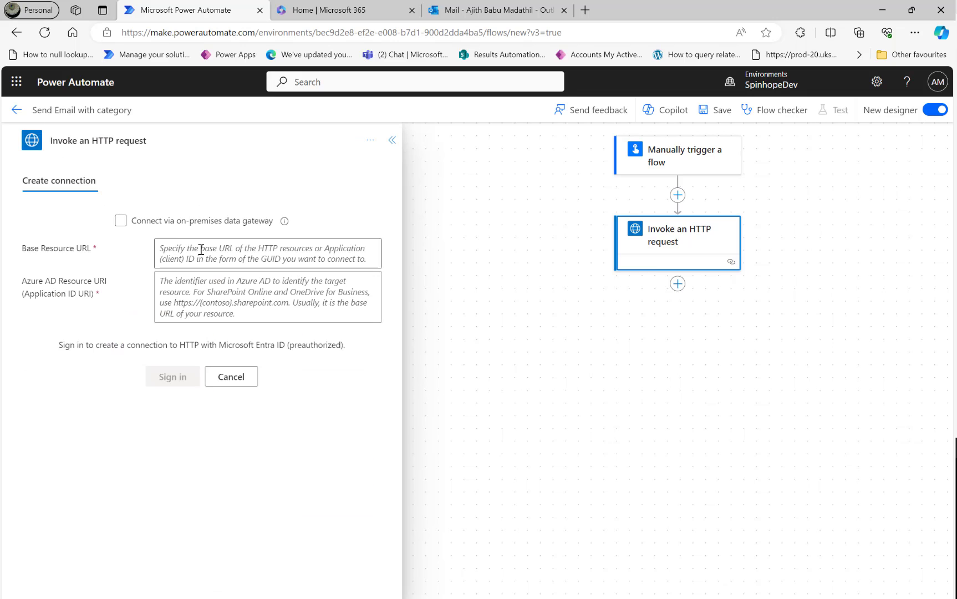
pyautogui.click(139, 223)
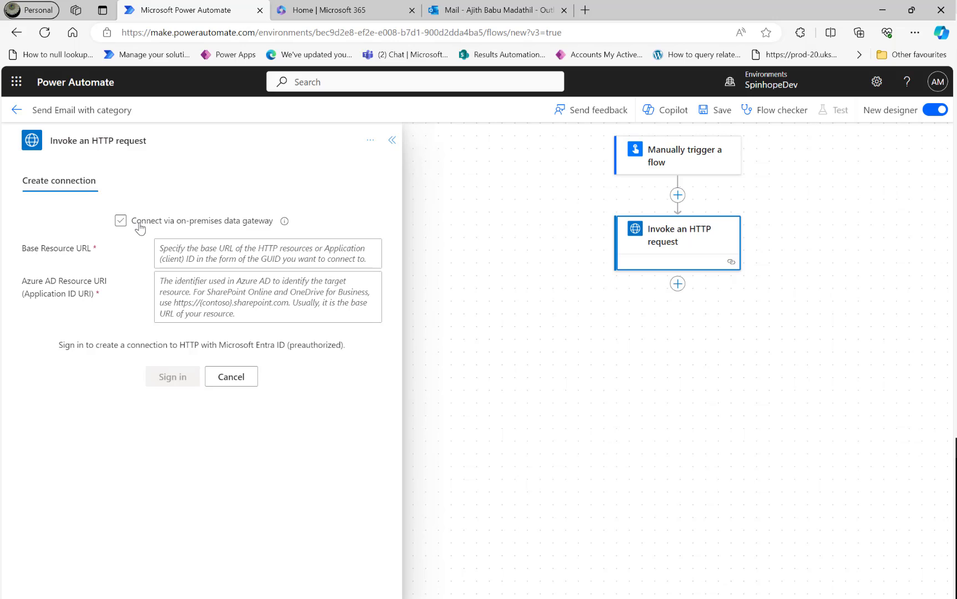
pyautogui.click(138, 223)
pyautogui.click(230, 249)
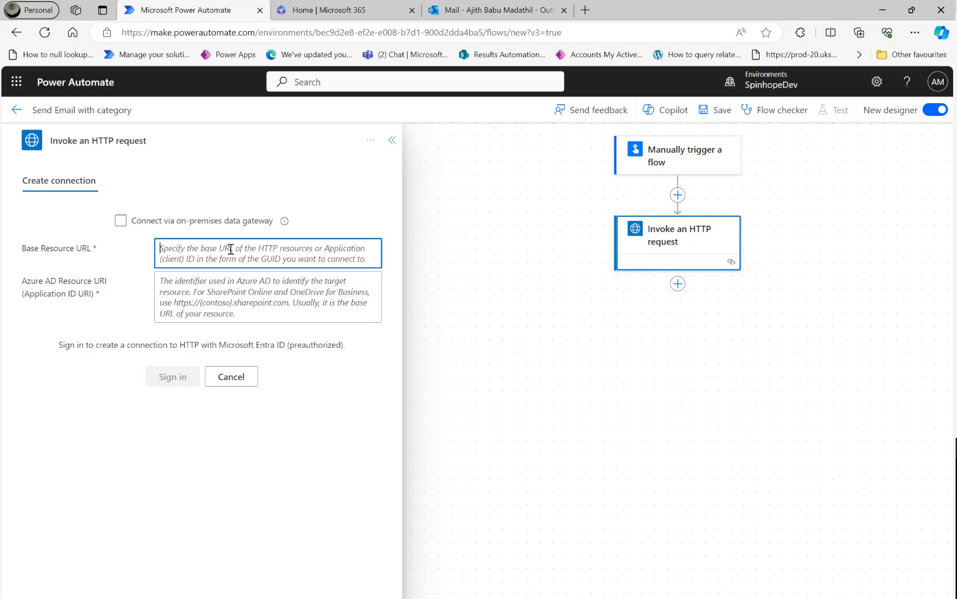
pyautogui.write('https://graph.microsoft.com')
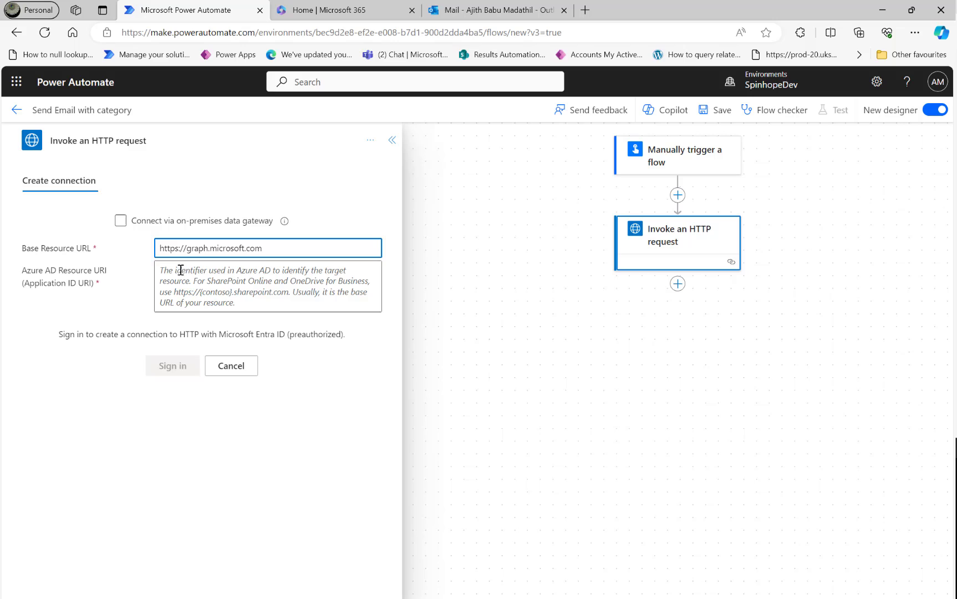
pyautogui.click(235, 283)
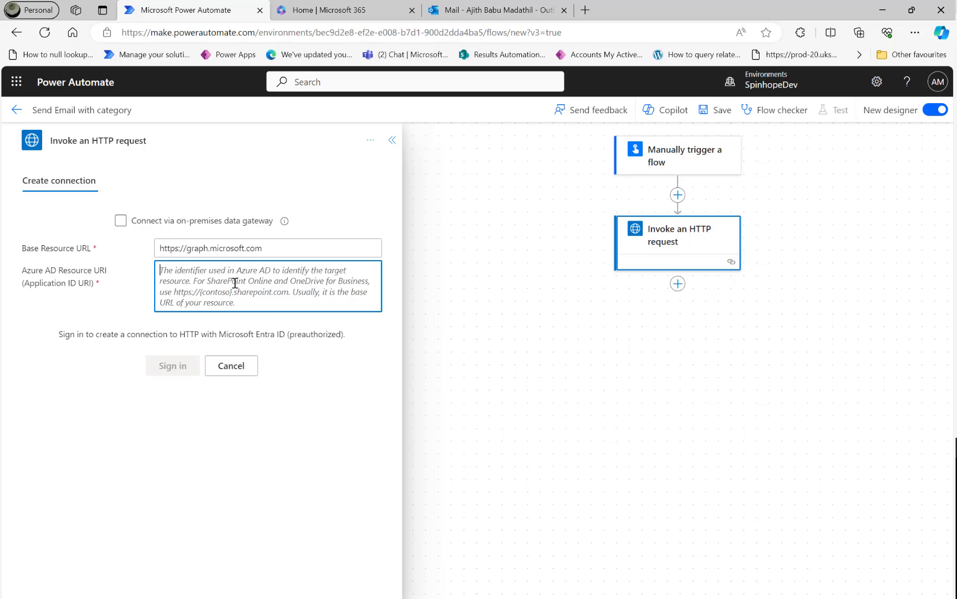
pyautogui.write('https://graph.microsoft.com')
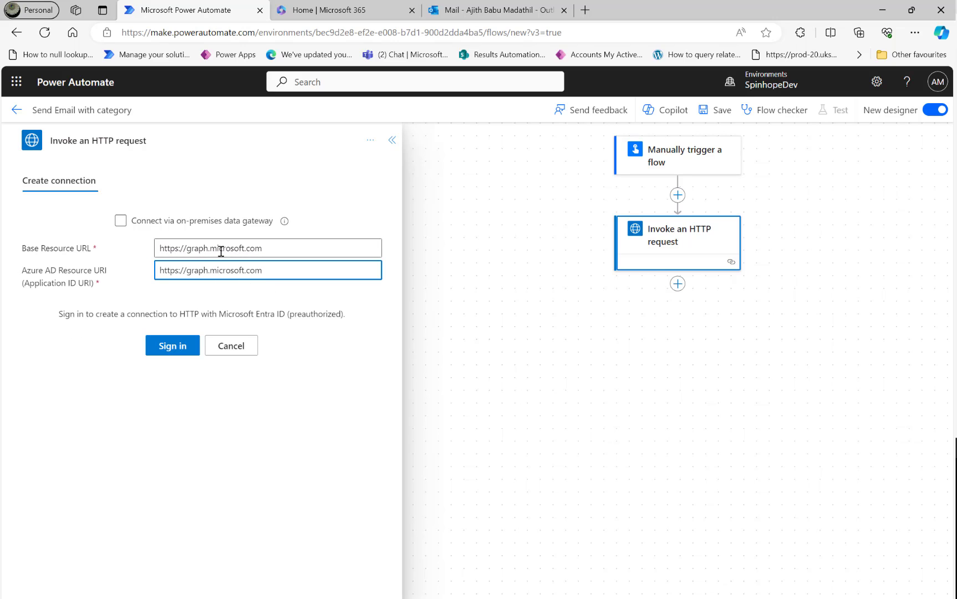
pyautogui.click(178, 347)
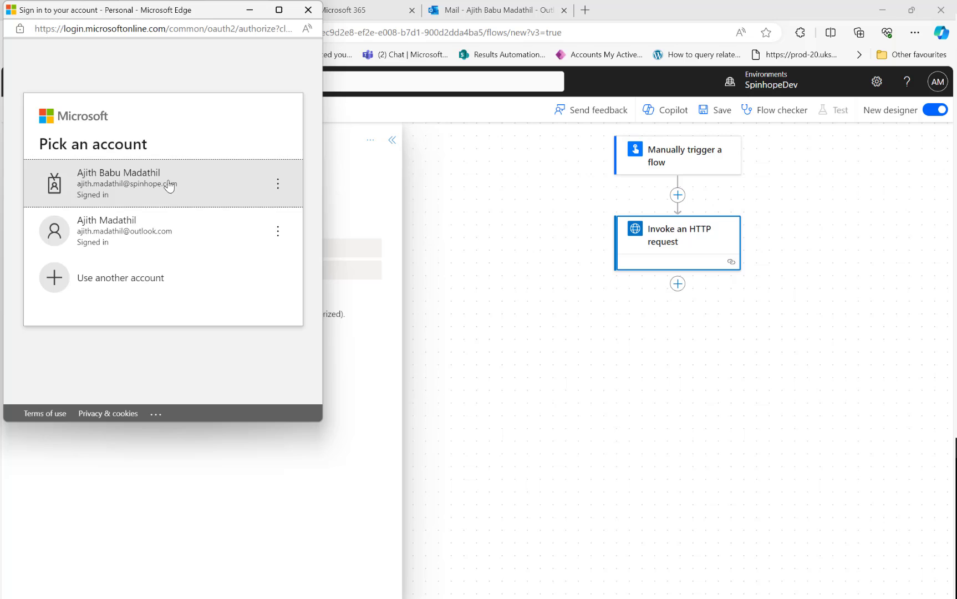
pyautogui.click(165, 185)
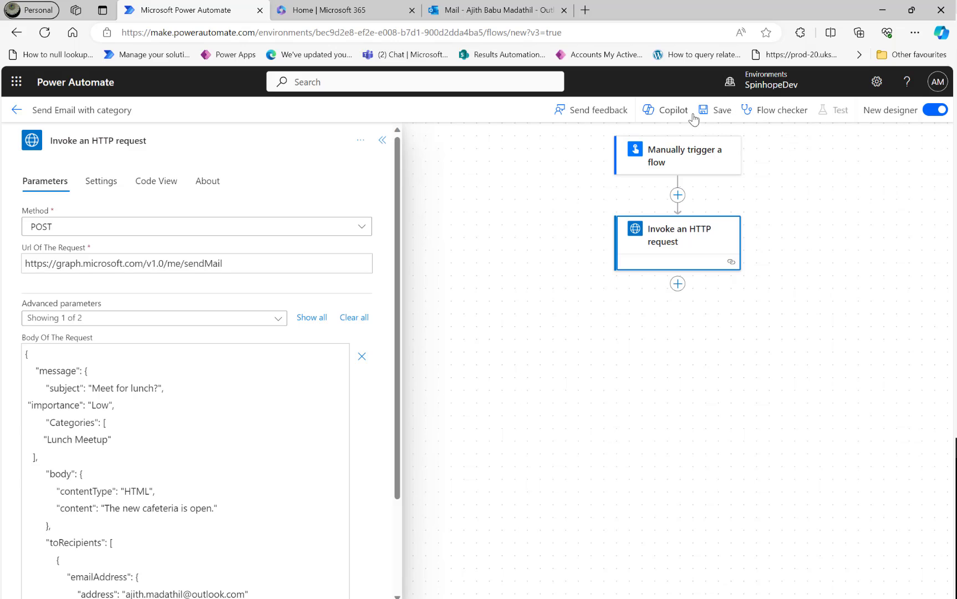
# Step: Save the flow and rerun a manual test, which again fails with BadRequest
pyautogui.click(716, 116)
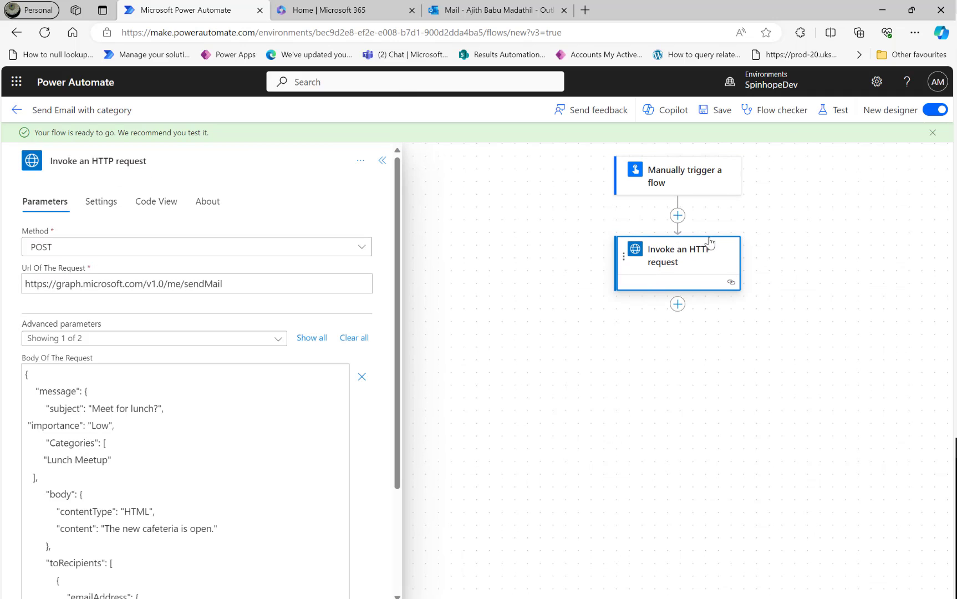
pyautogui.click(833, 110)
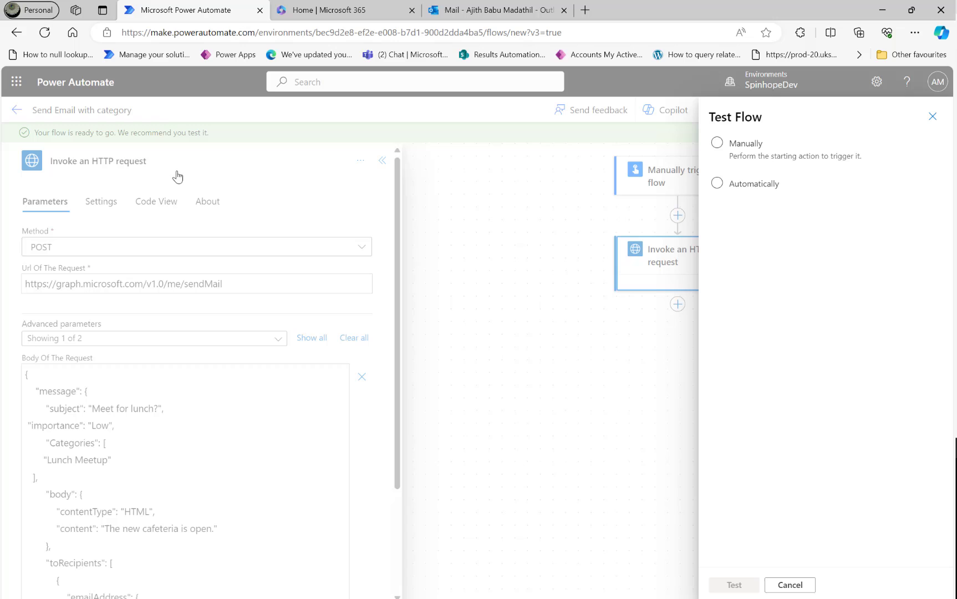
pyautogui.click(717, 144)
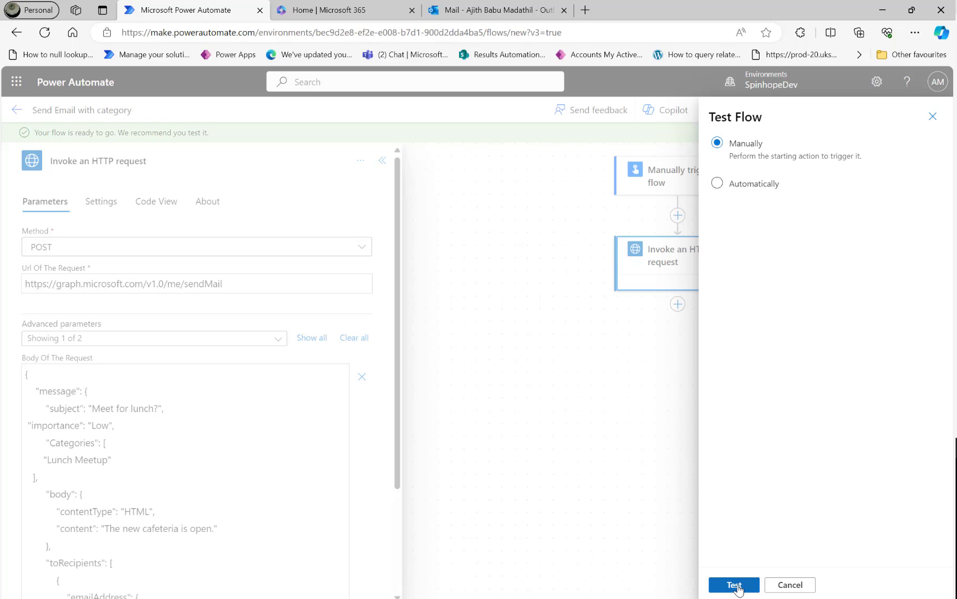
pyautogui.click(735, 585)
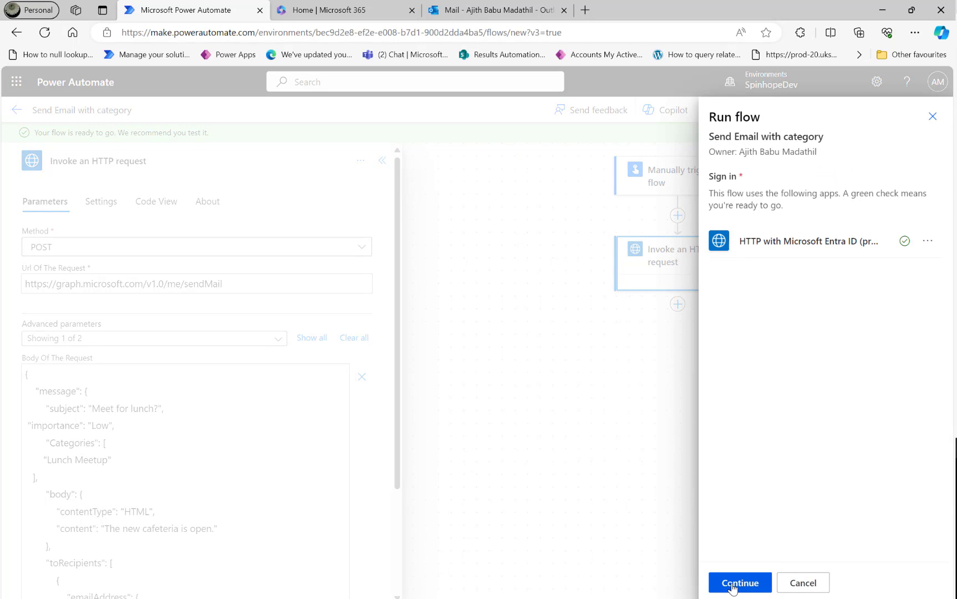
pyautogui.click(732, 585)
pyautogui.click(731, 583)
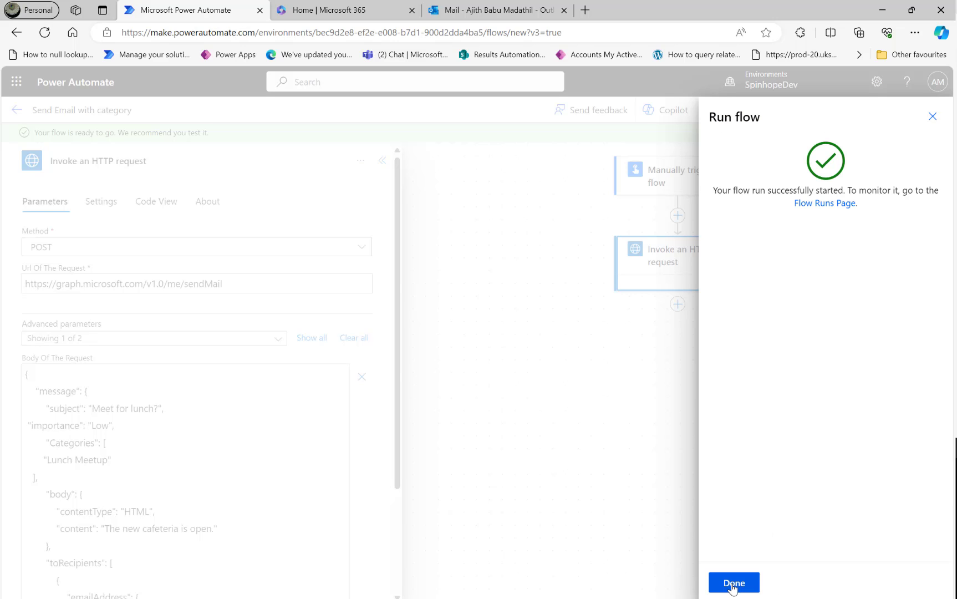
pyautogui.click(732, 583)
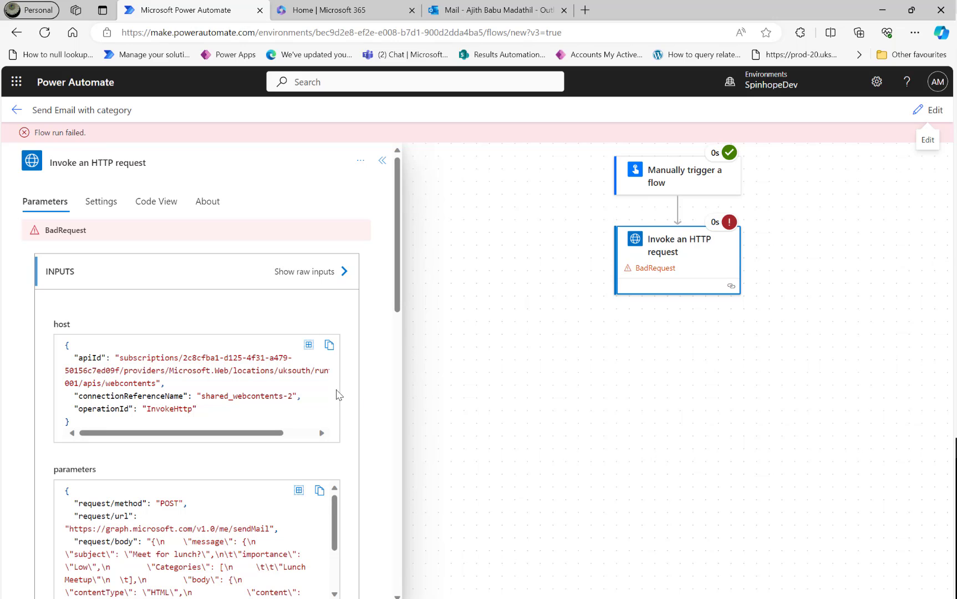
# Step: Reopen the flow in the classic designer and add a new connection for the HTTP action
pyautogui.click(918, 112)
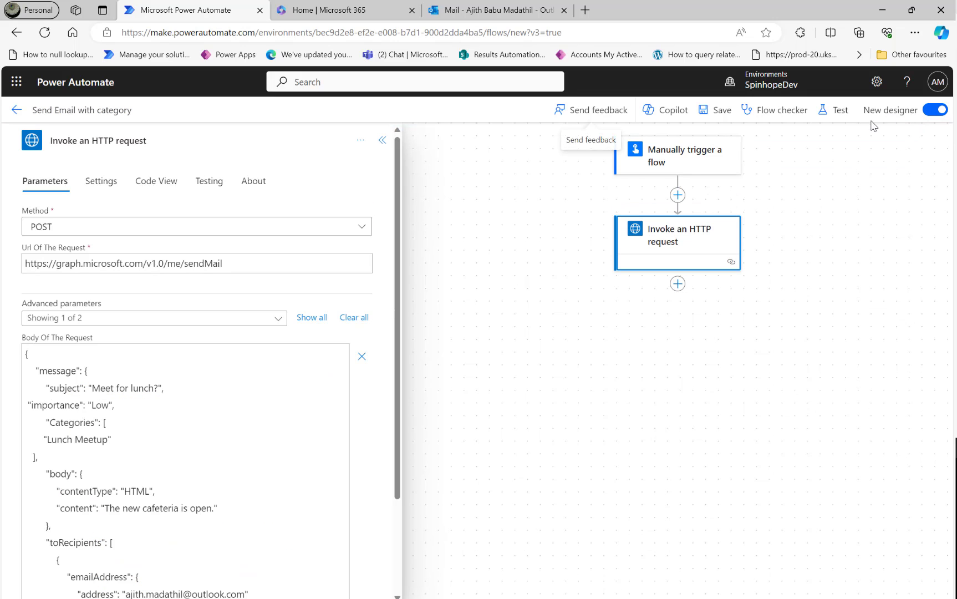
pyautogui.click(930, 110)
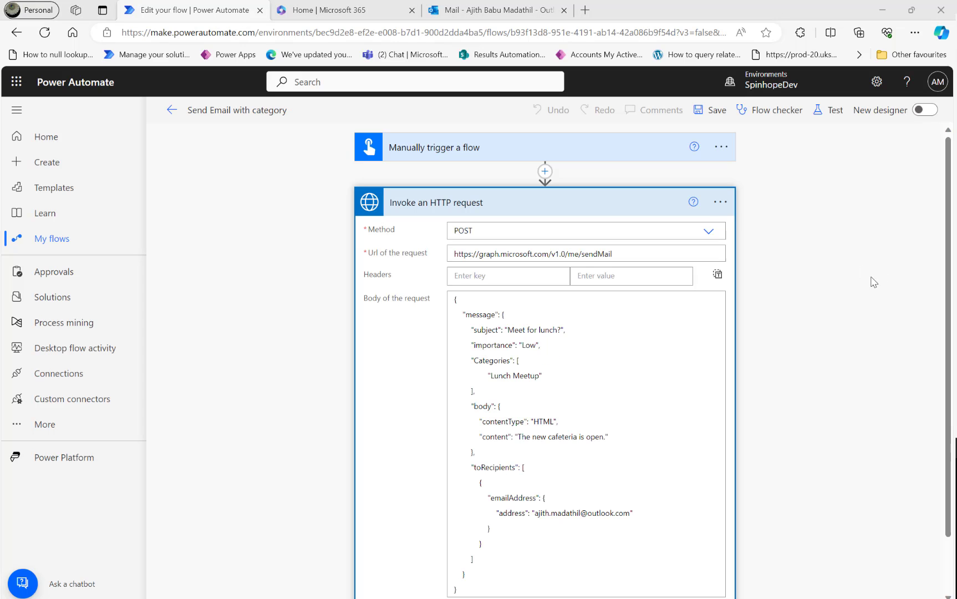
pyautogui.click(720, 202)
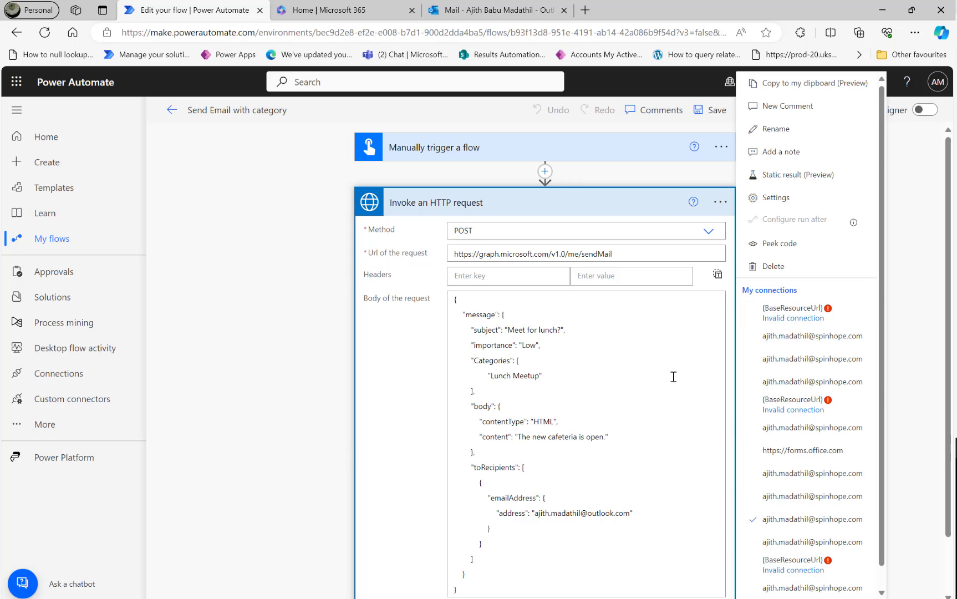
pyautogui.scroll(-1, 796, 449)
pyautogui.click(793, 591)
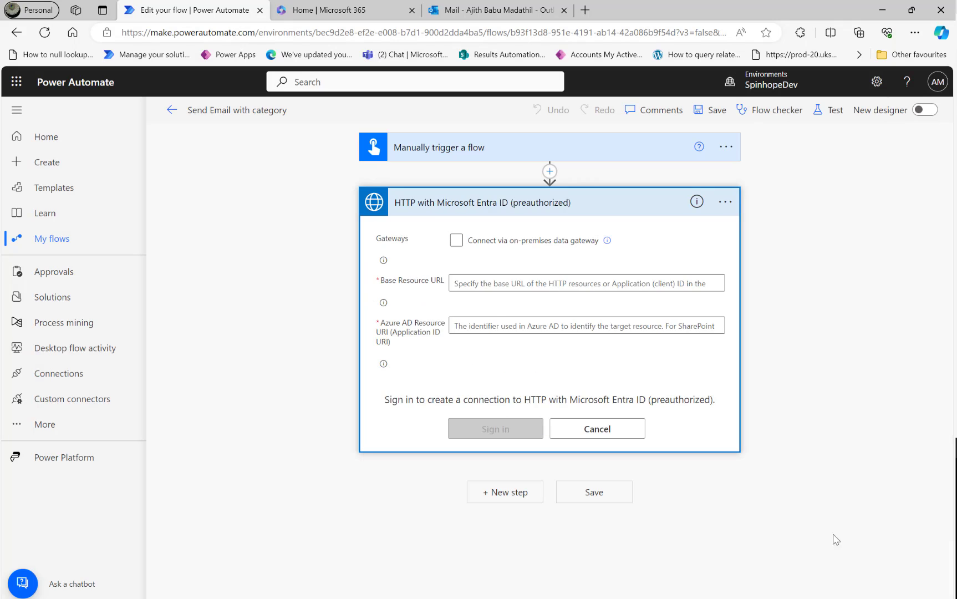
pyautogui.click(512, 289)
pyautogui.write('https://graph.microsoft.com')
pyautogui.write('https://graph.microsoft.com')
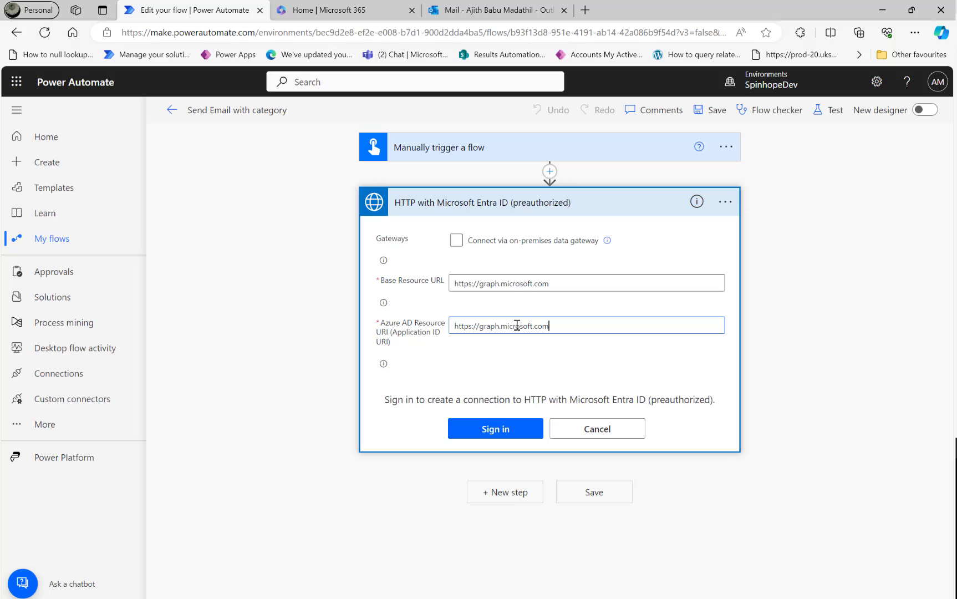
pyautogui.click(495, 429)
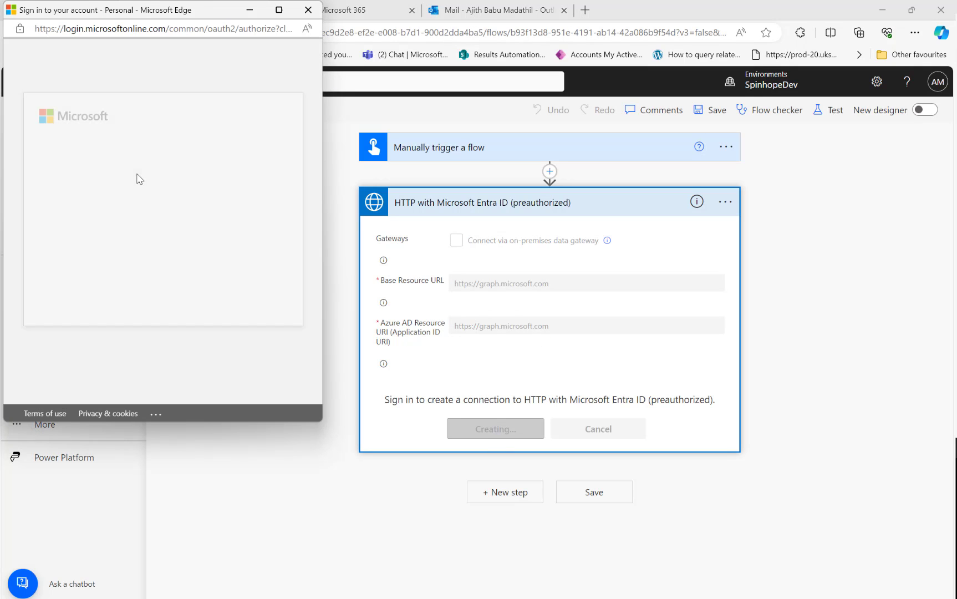
pyautogui.click(138, 179)
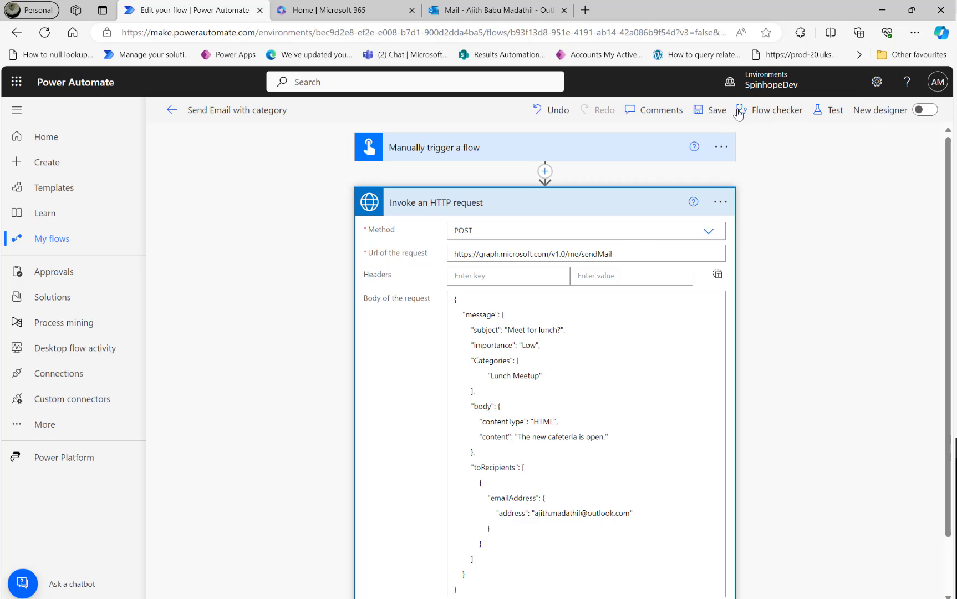
# Step: Save and manually test the flow, getting green checks on the trigger and Invoke step
pyautogui.click(705, 110)
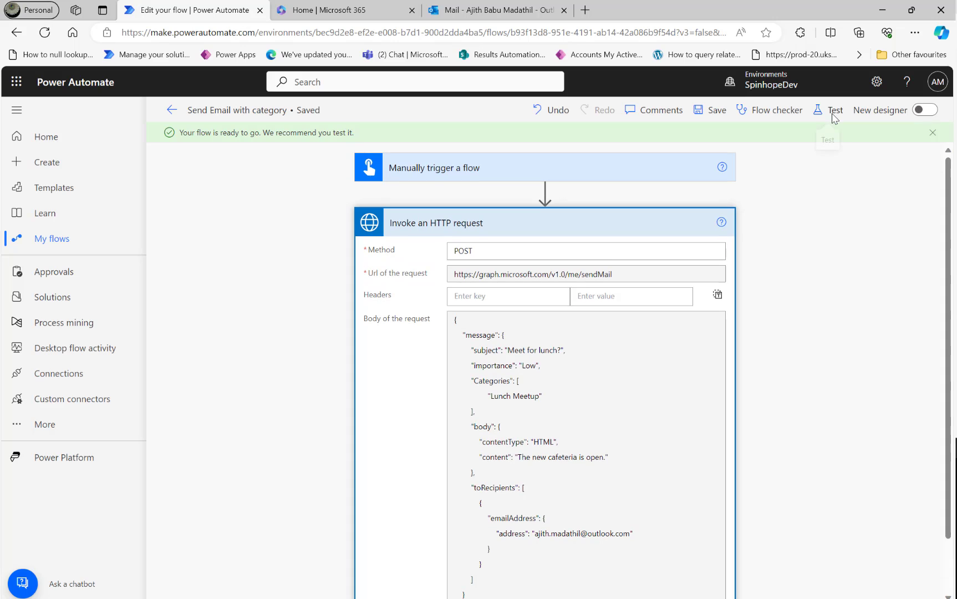
pyautogui.click(833, 110)
pyautogui.click(741, 141)
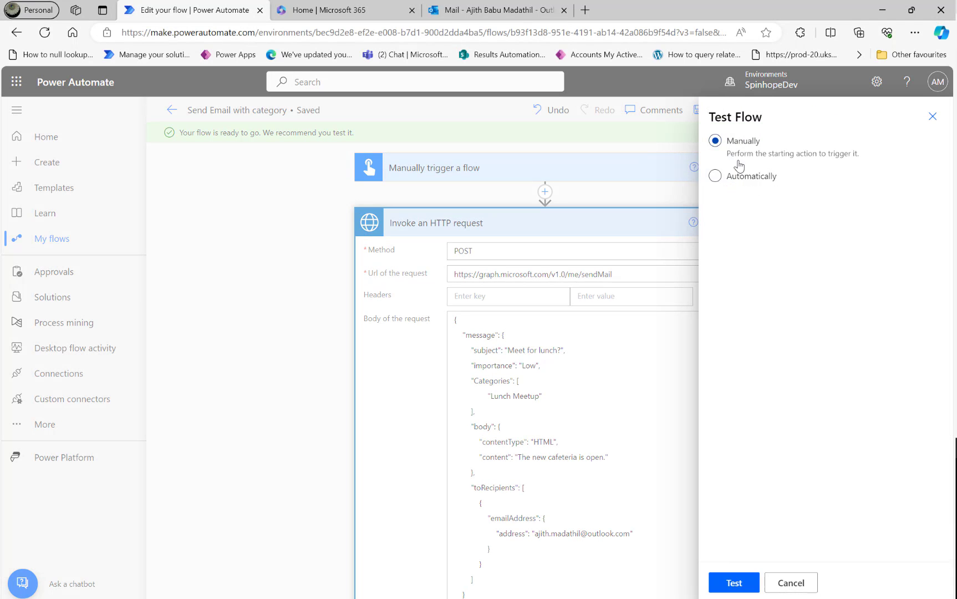
pyautogui.click(732, 581)
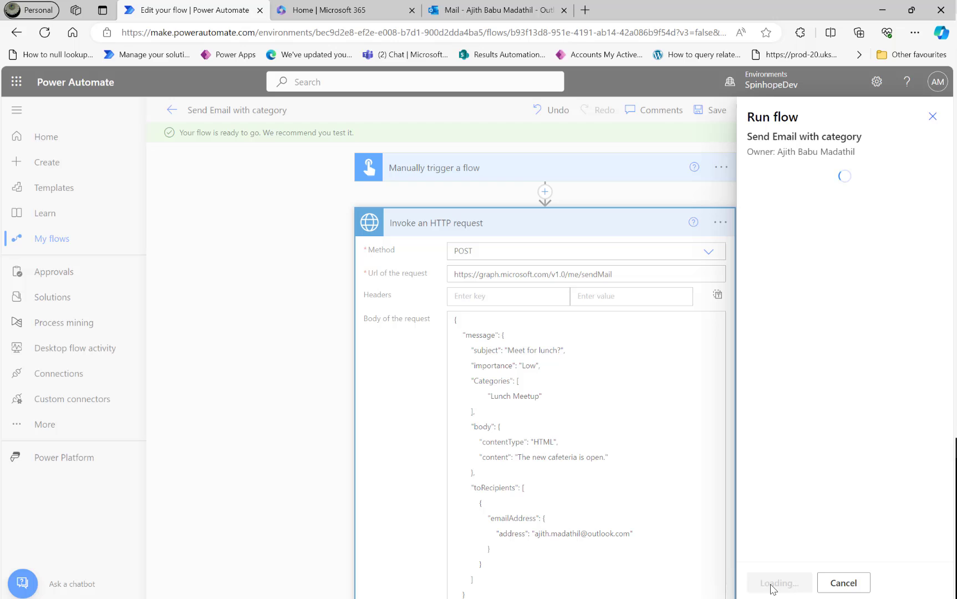
pyautogui.click(770, 583)
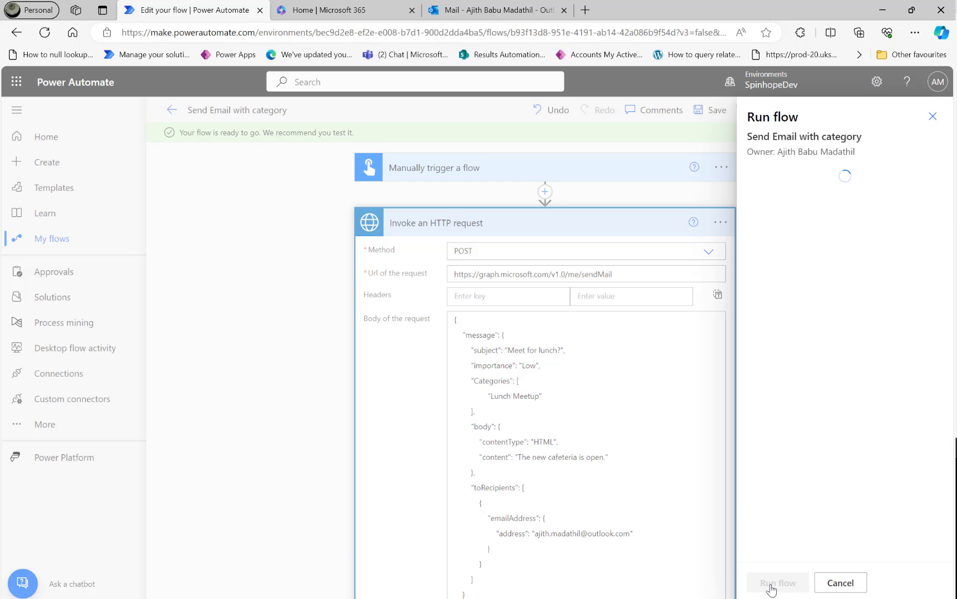
pyautogui.click(771, 583)
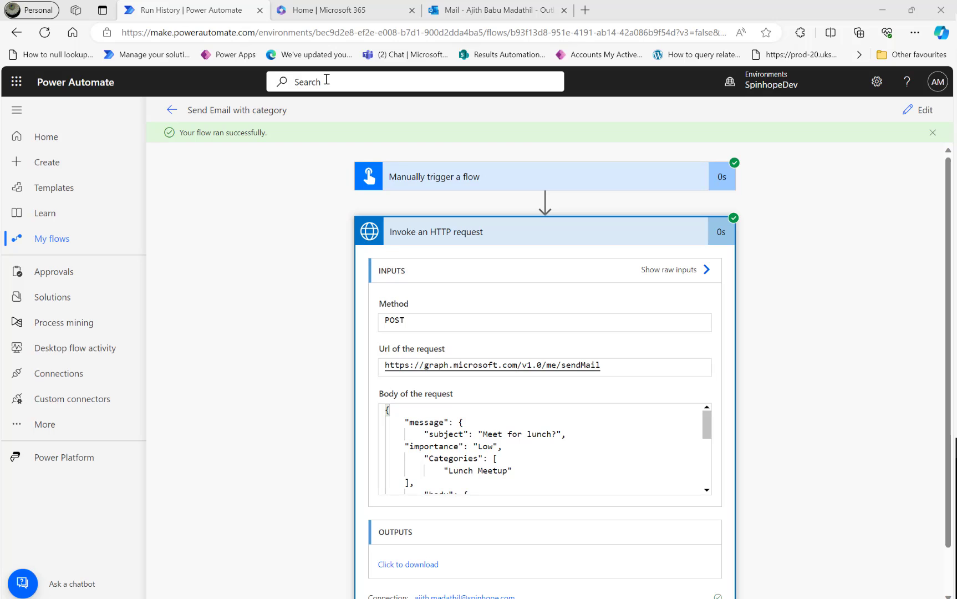
pyautogui.click(920, 110)
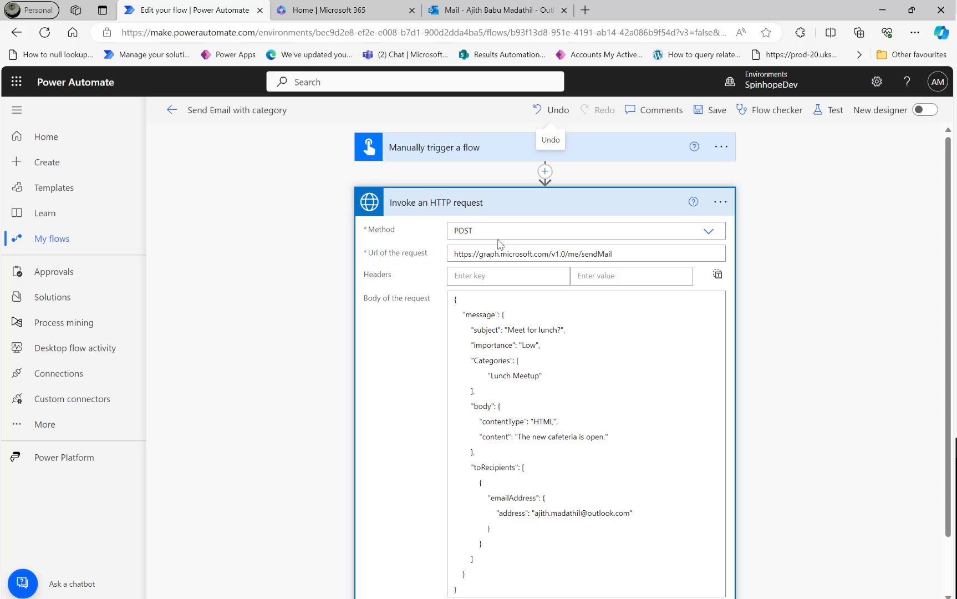
pyautogui.tripleClick(632, 254)
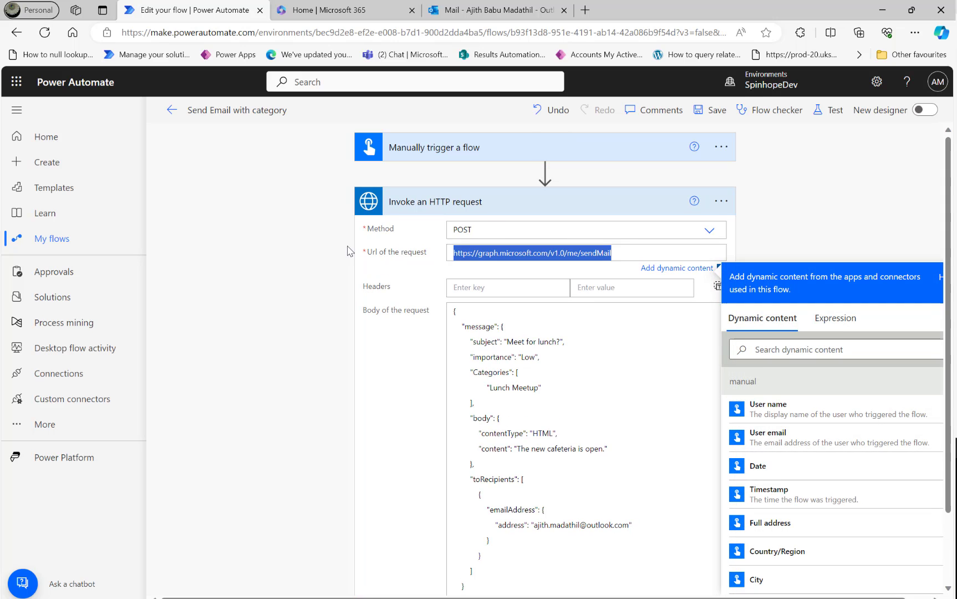
pyautogui.click(560, 258)
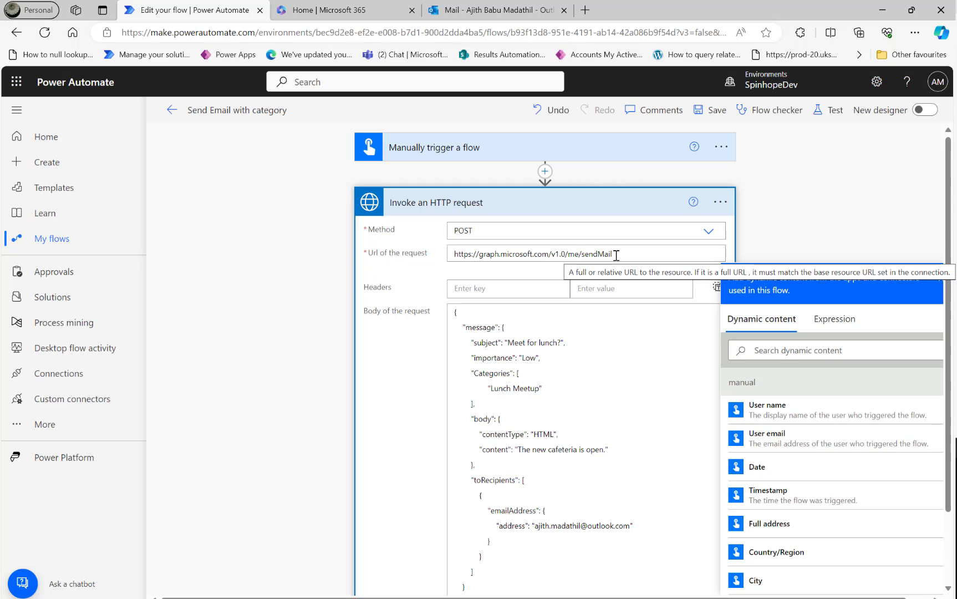
pyautogui.scroll(-2, 604, 374)
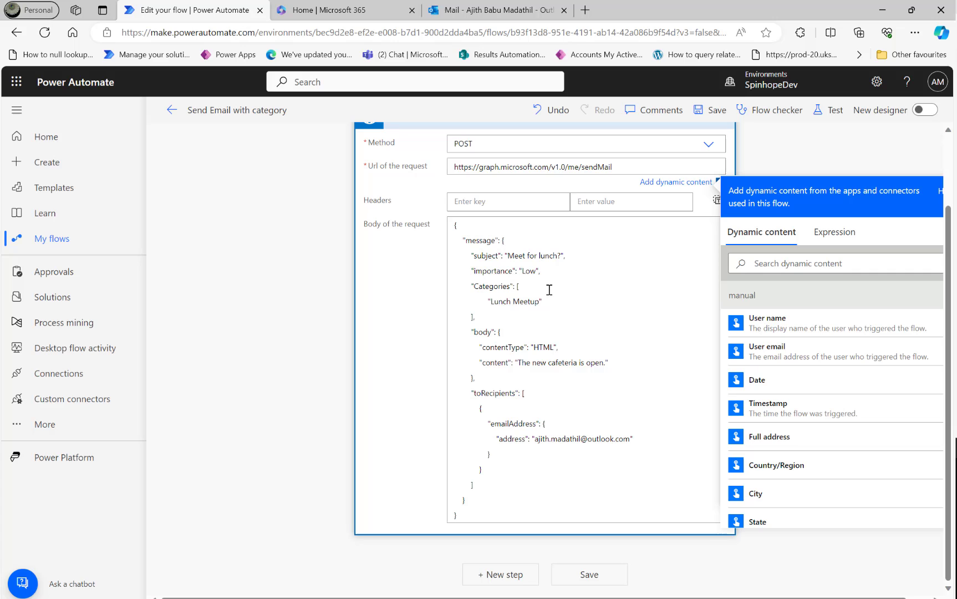
pyautogui.scroll(2, 716, 145)
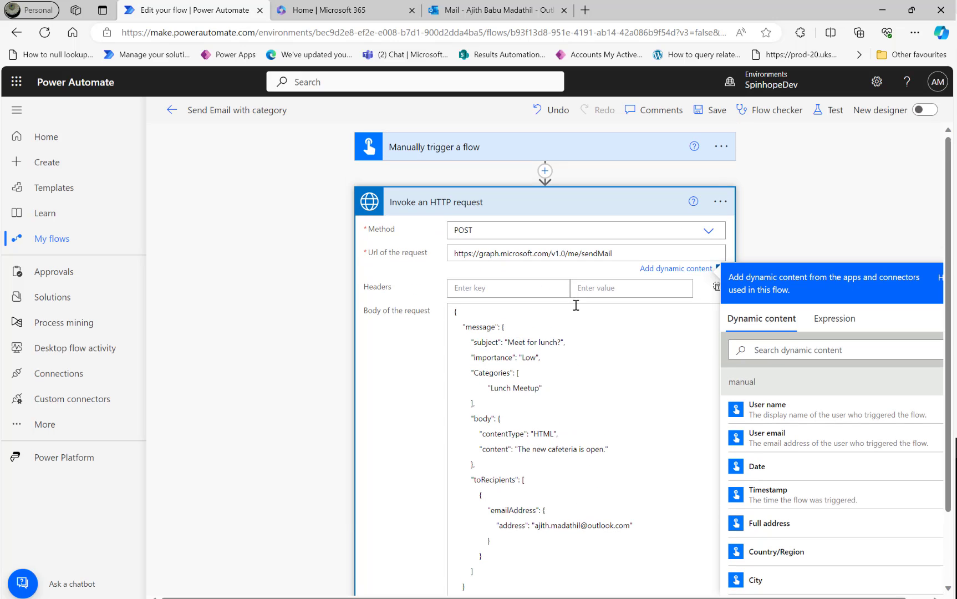
pyautogui.click(720, 202)
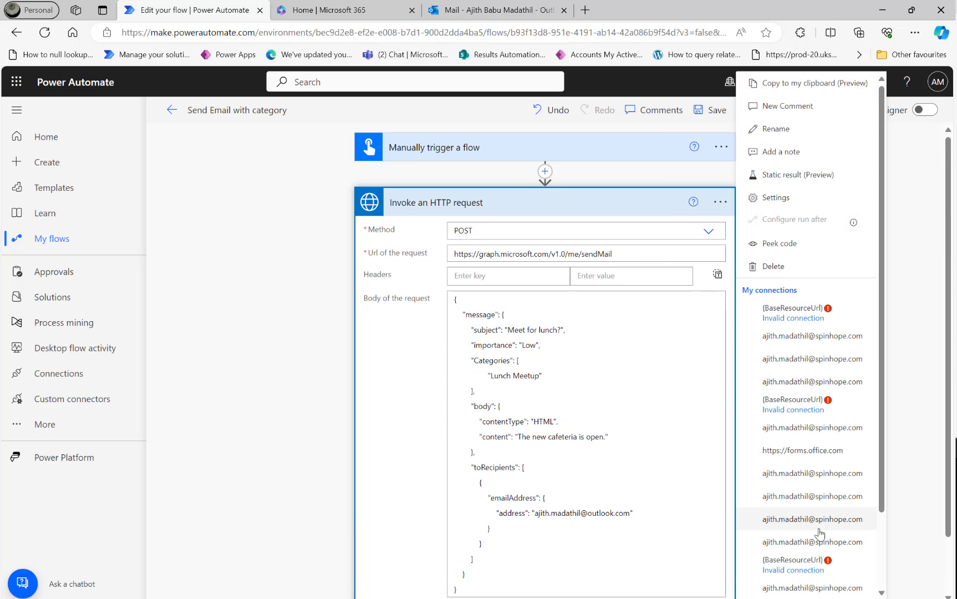
pyautogui.scroll(-3, 790, 534)
pyautogui.click(810, 591)
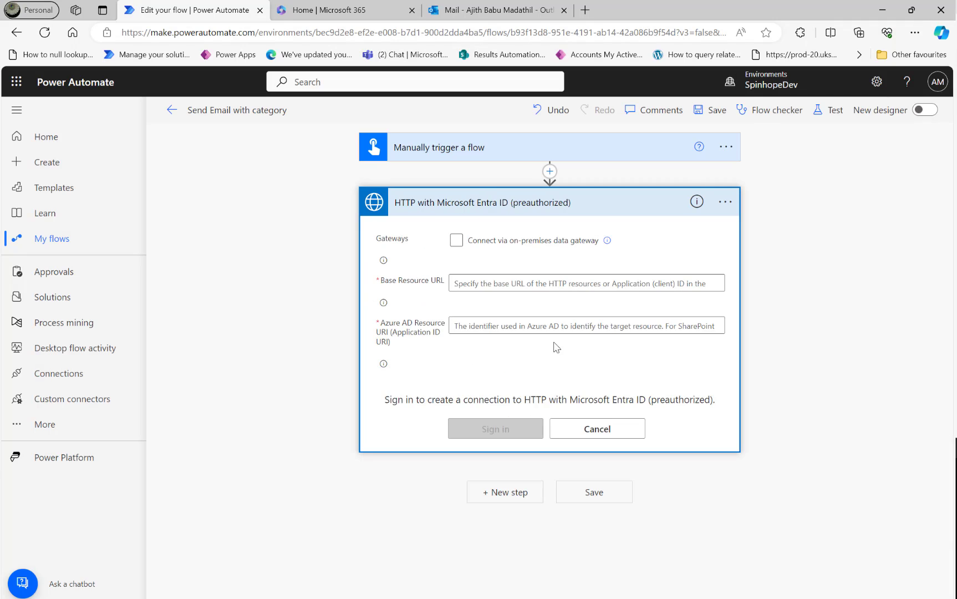
pyautogui.click(489, 282)
pyautogui.write('https://graph.microsoft.com')
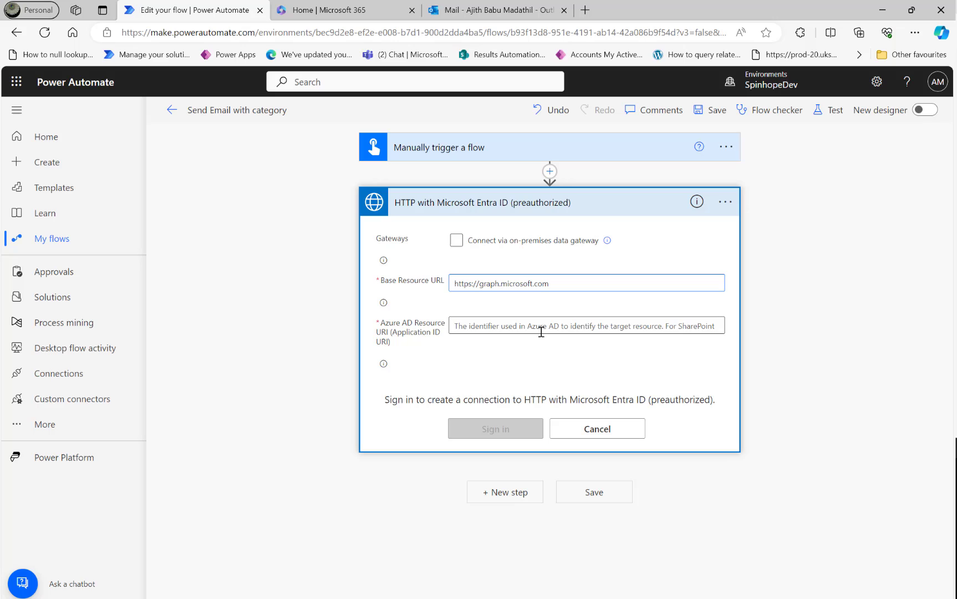
pyautogui.write('https://graph.microsoft.com')
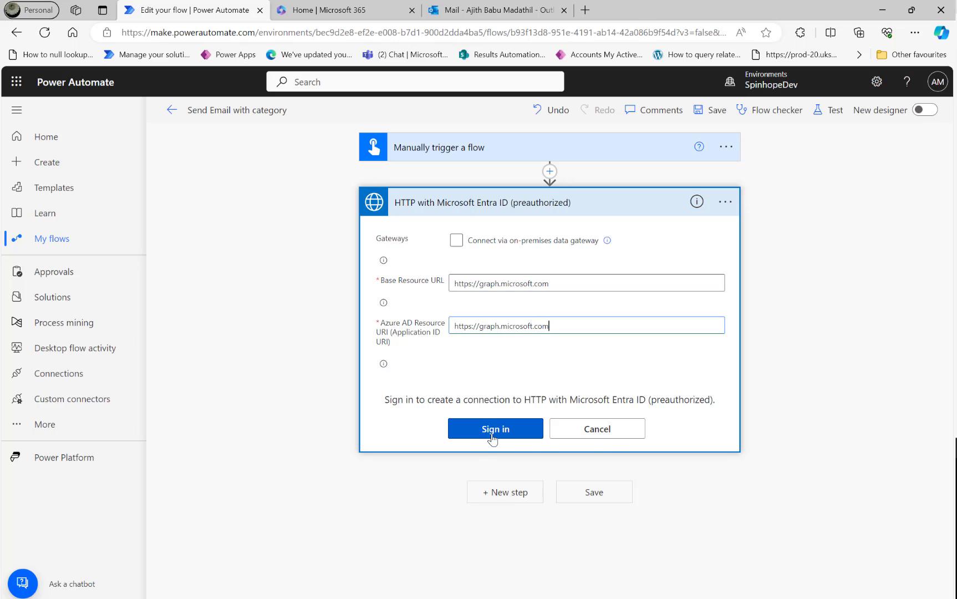
pyautogui.click(605, 435)
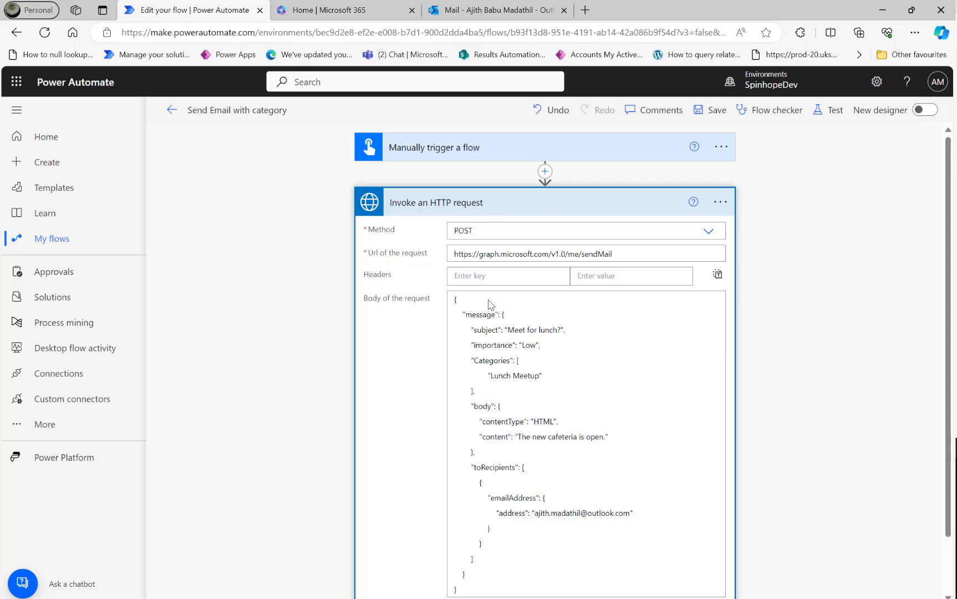
# Step: Add an Office 365 Groups Send an HTTP request V2 step after the Invoke action
pyautogui.moveTo(470, 360); pyautogui.dragTo(539, 378)
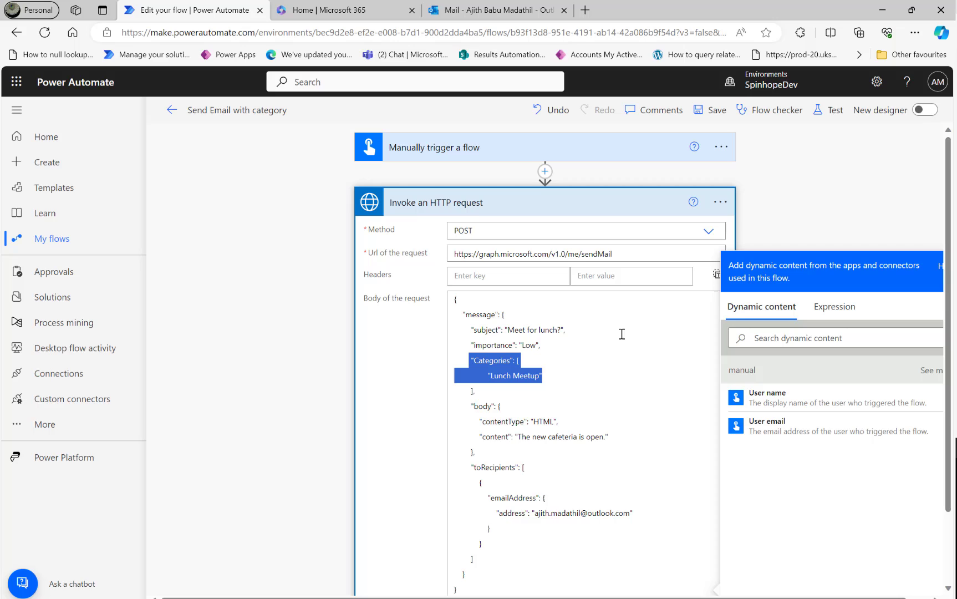
pyautogui.click(473, 209)
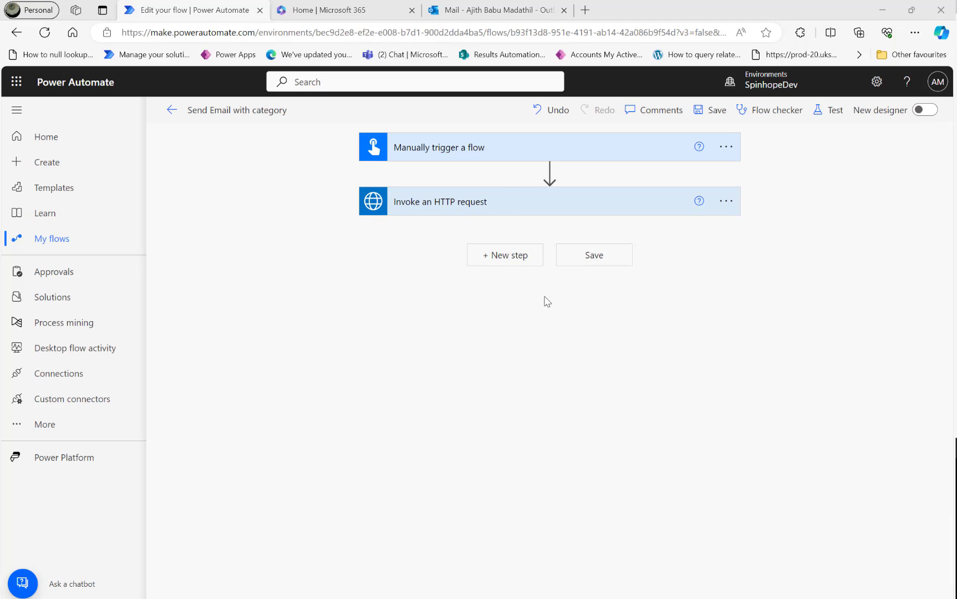
pyautogui.click(505, 264)
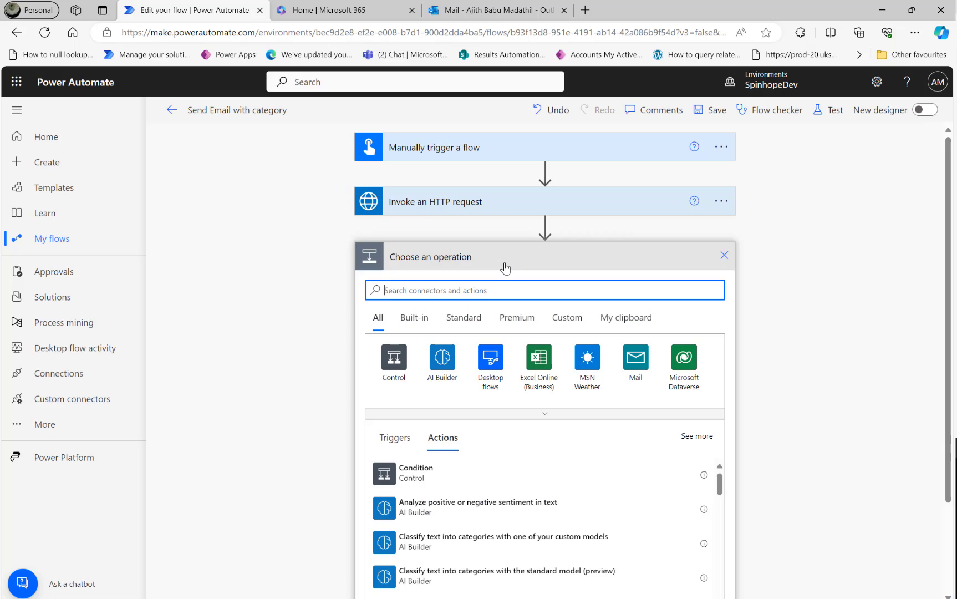
pyautogui.write('office')
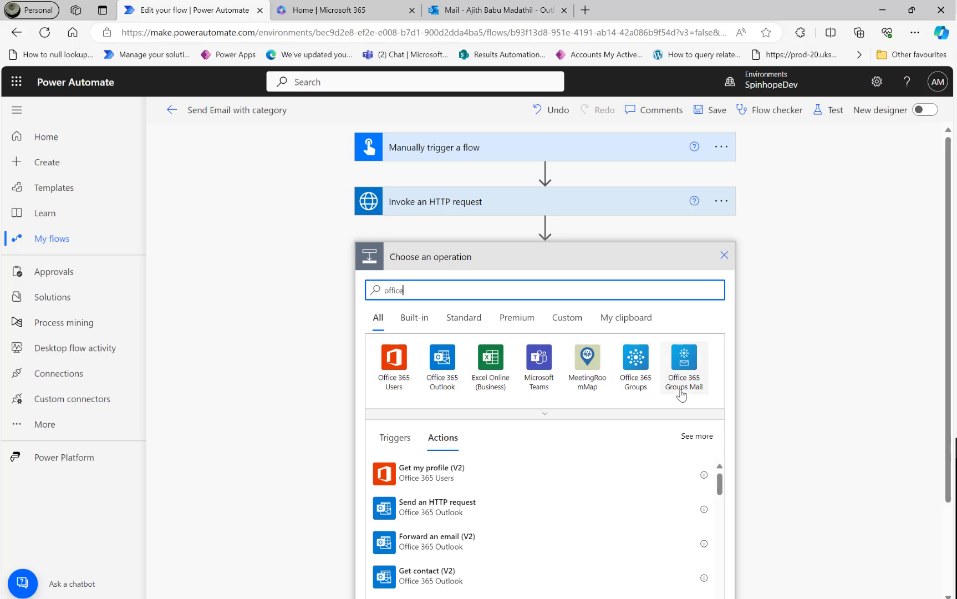
pyautogui.click(640, 366)
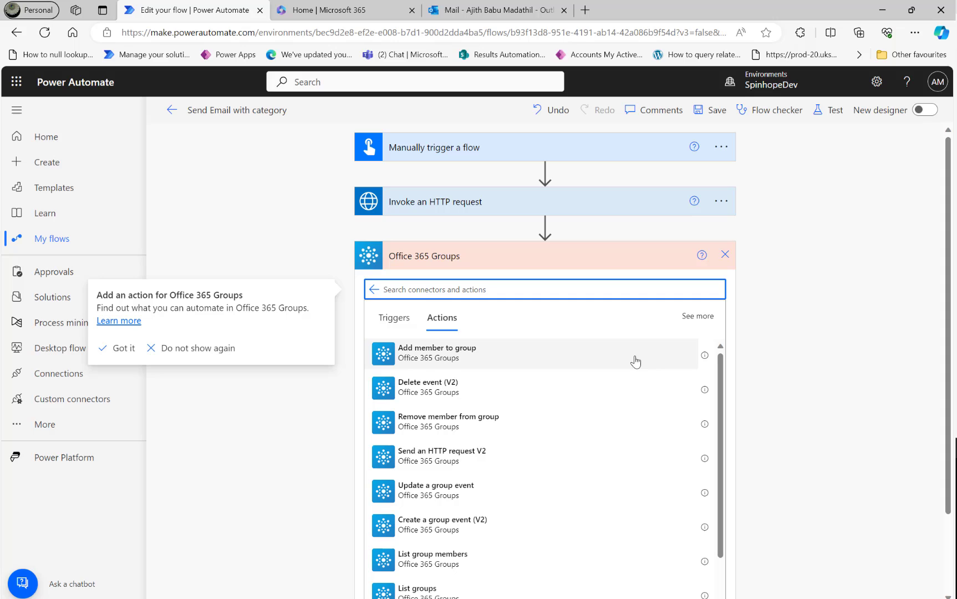
pyautogui.click(432, 455)
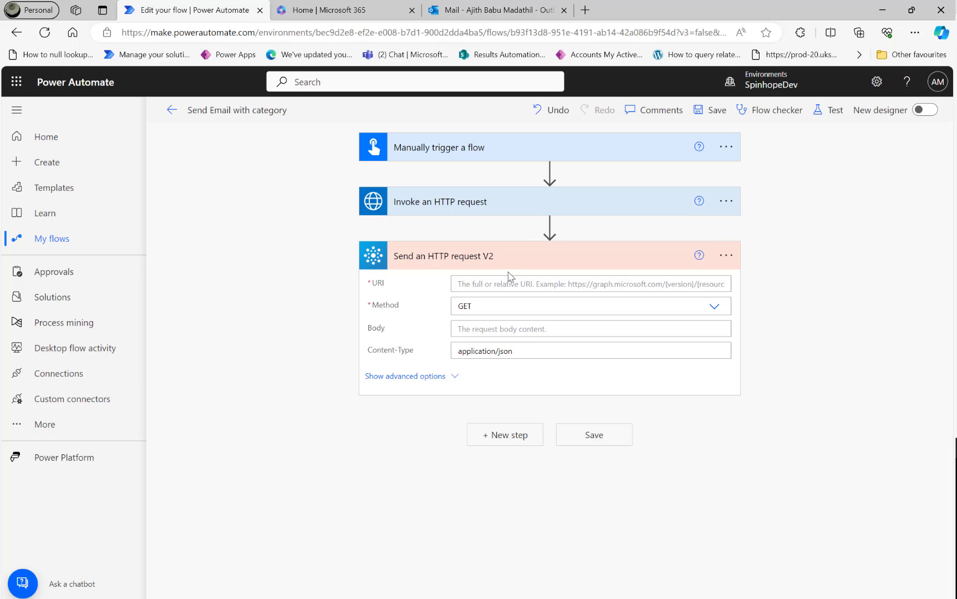
# Step: Set the V2 step's URI to the Graph sendMail URL and its method to POST
pyautogui.click(507, 285)
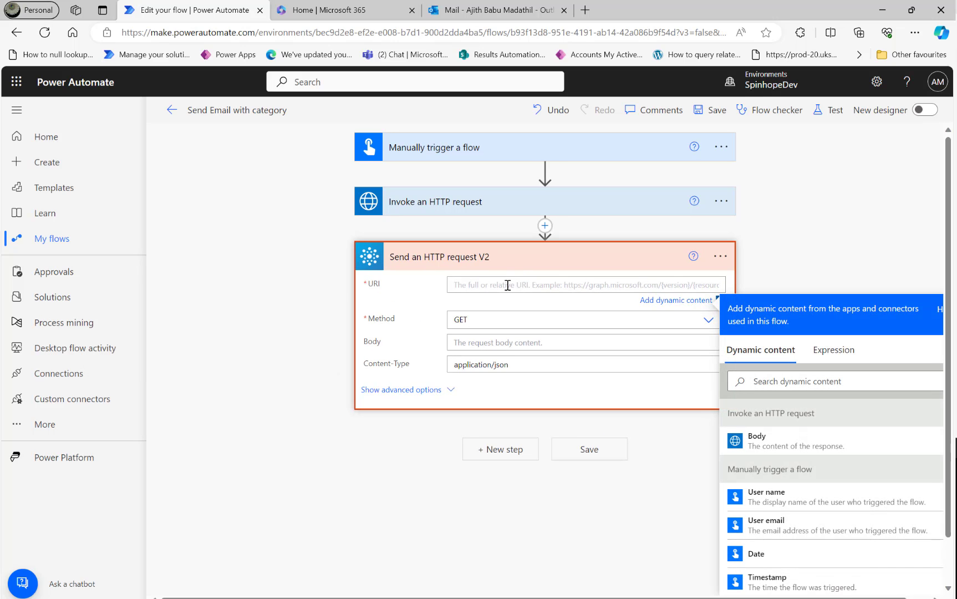
pyautogui.write('https://graph.microsoft.com')
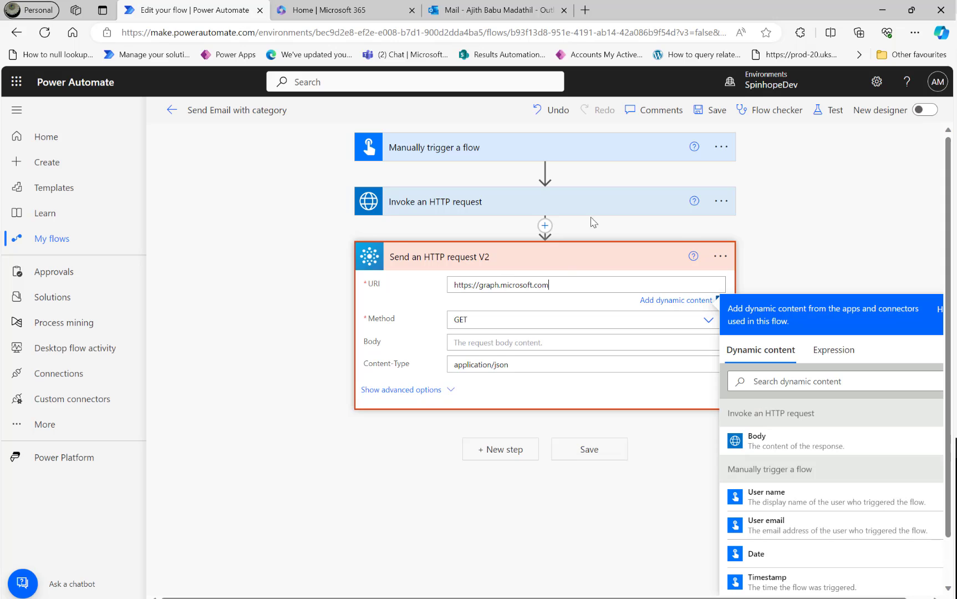
pyautogui.click(535, 201)
pyautogui.moveTo(638, 252); pyautogui.dragTo(104, 233)
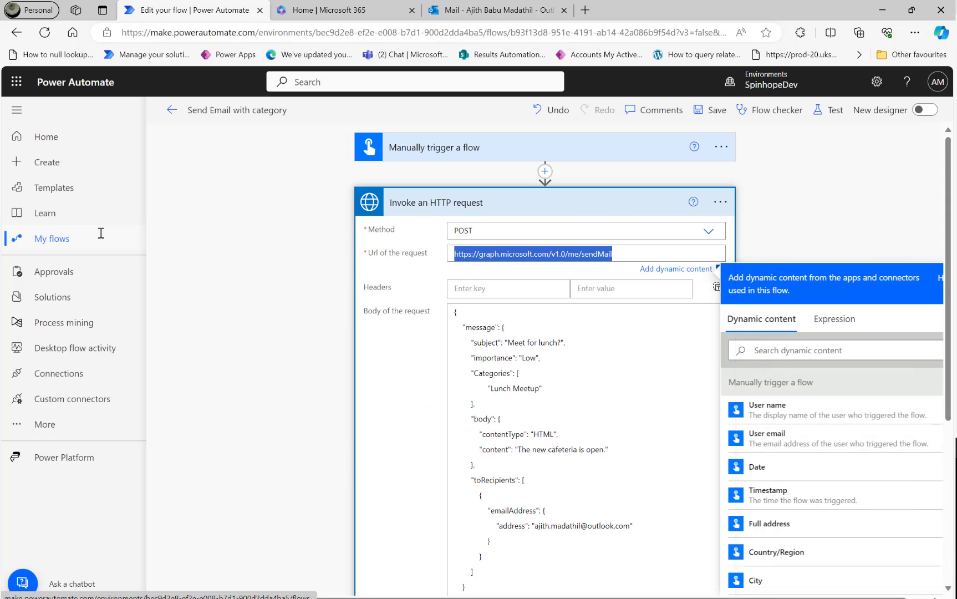
pyautogui.click(422, 195)
pyautogui.click(421, 196)
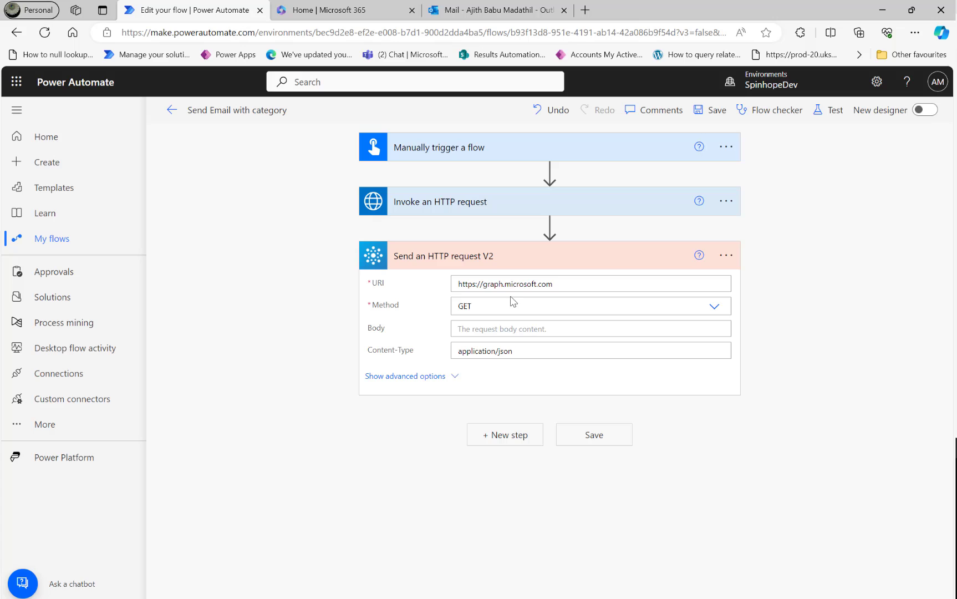
pyautogui.click(531, 283)
pyautogui.write('/v1.0/me/sendMail')
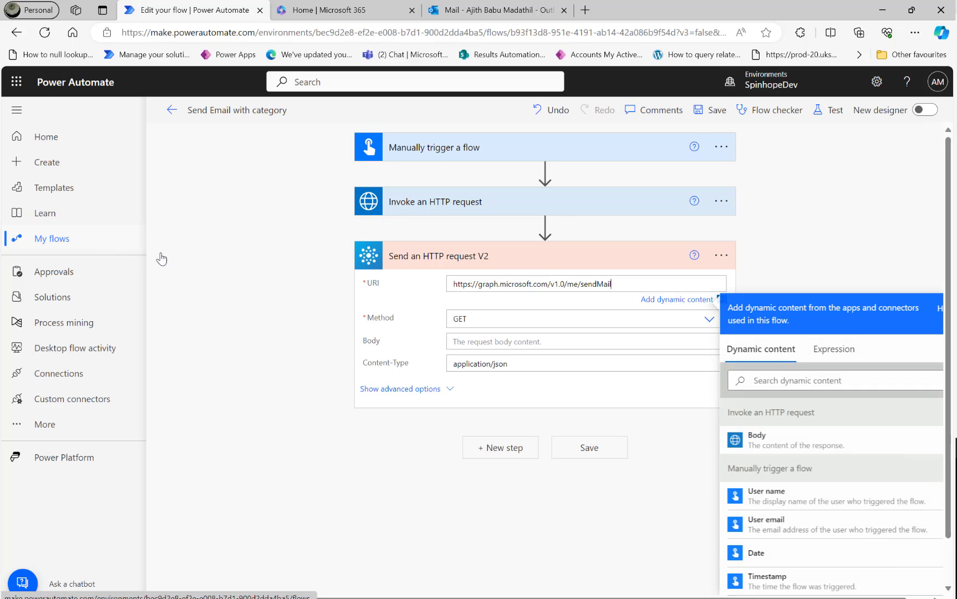
pyautogui.click(486, 325)
pyautogui.click(487, 349)
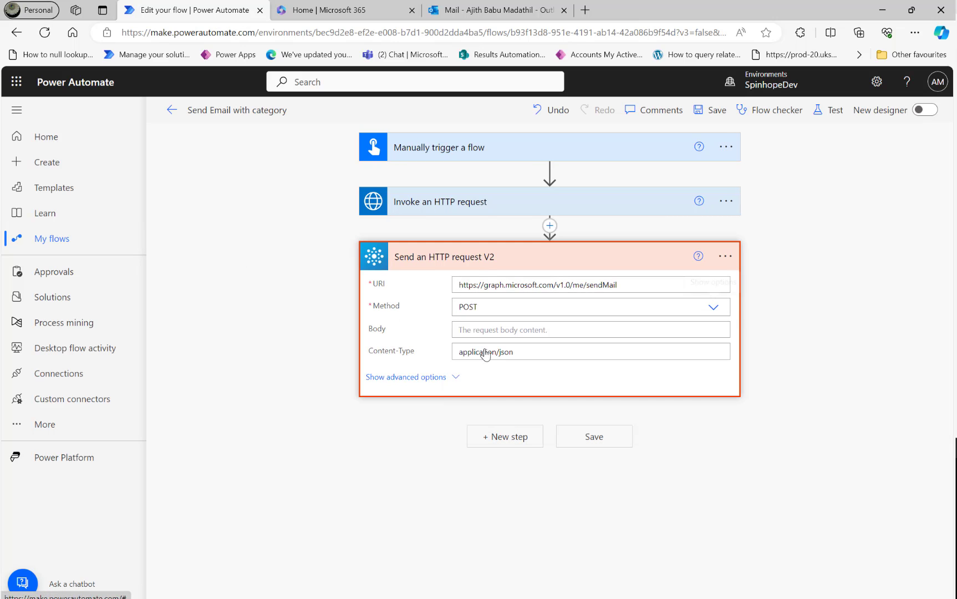
# Step: Copy the categorized email JSON from the Invoke action into the V2 step's Body
pyautogui.click(484, 213)
pyautogui.click(560, 367)
pyautogui.hotkey('ctrl', 'a')
pyautogui.hotkey('ctrl', 'c')
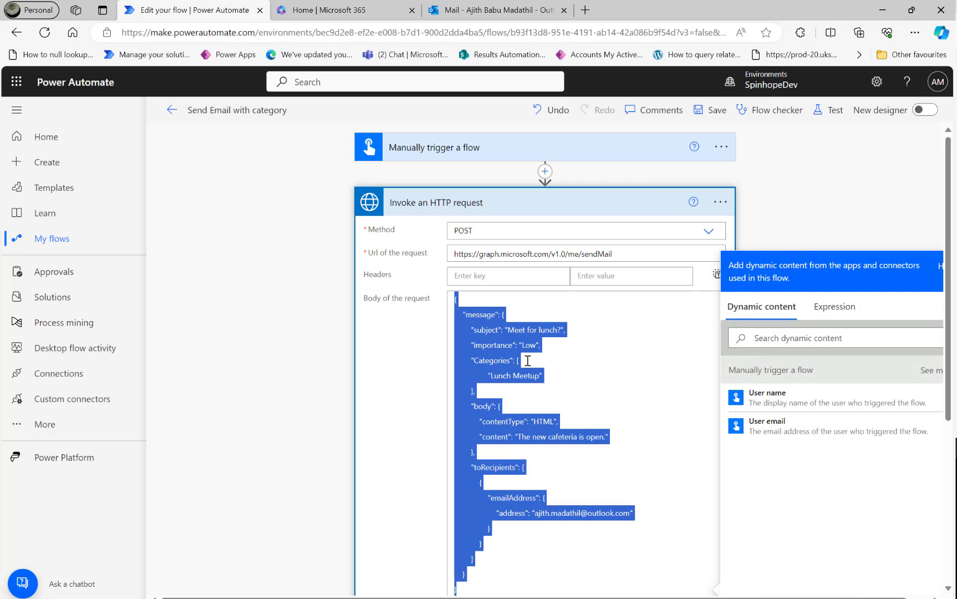
pyautogui.click(491, 205)
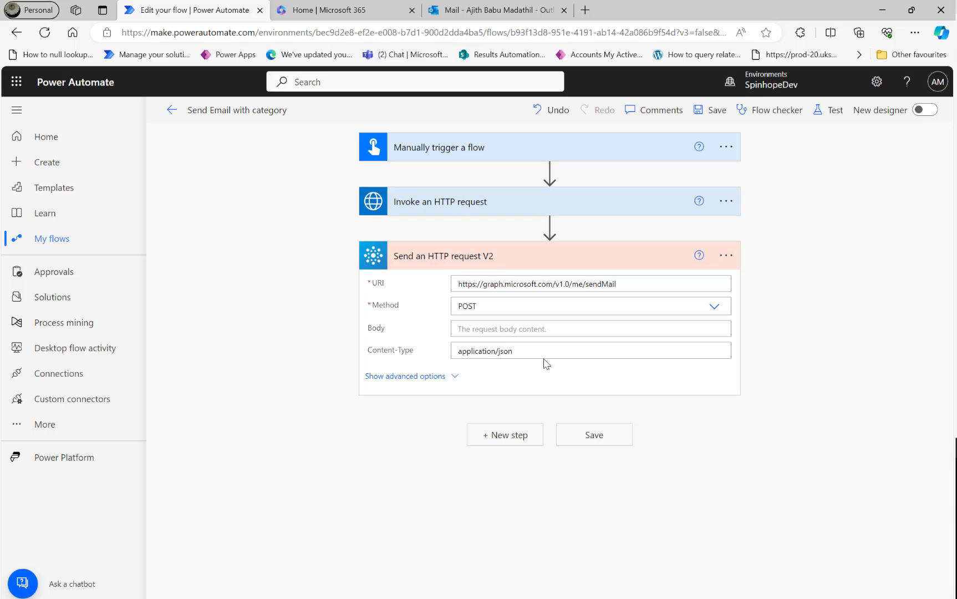
pyautogui.click(509, 329)
pyautogui.hotkey('ctrl', 'v')
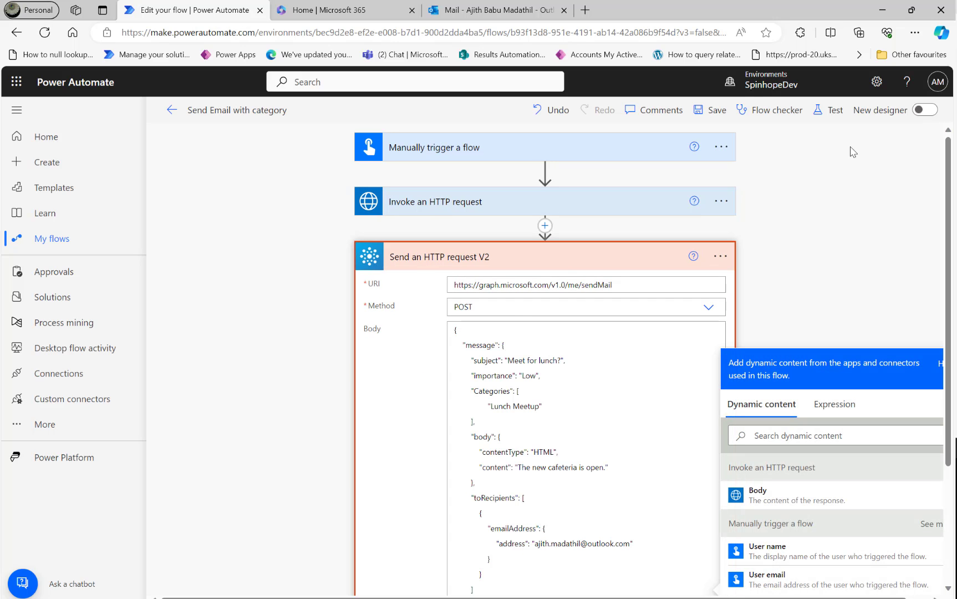
pyautogui.click(830, 110)
# Step: Save and test-run the flow, then read the V2 step's BadRequest invalid sendMail URI error
pyautogui.click(739, 583)
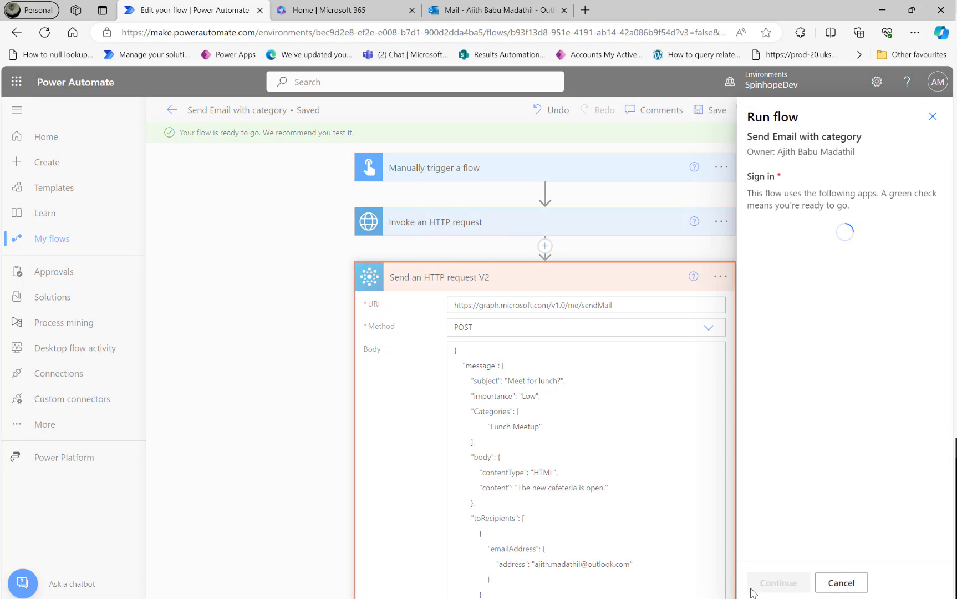
pyautogui.click(758, 590)
pyautogui.click(777, 583)
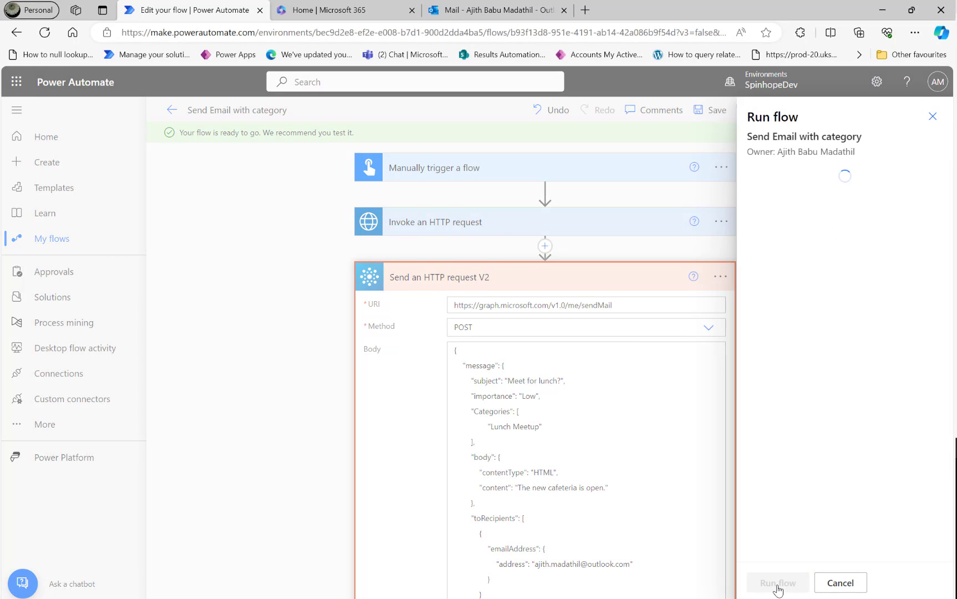
pyautogui.click(772, 582)
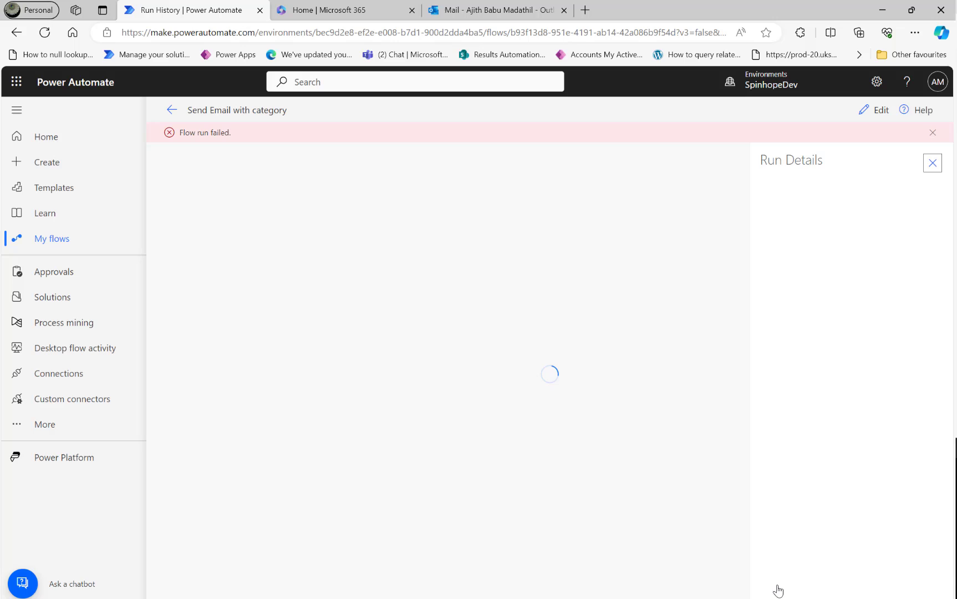
pyautogui.click(415, 288)
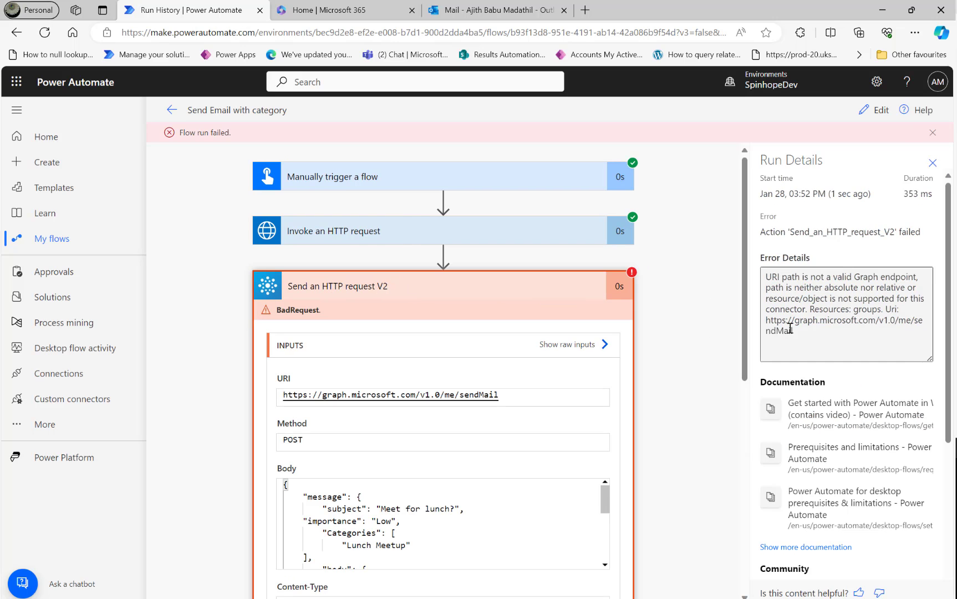
pyautogui.click(401, 287)
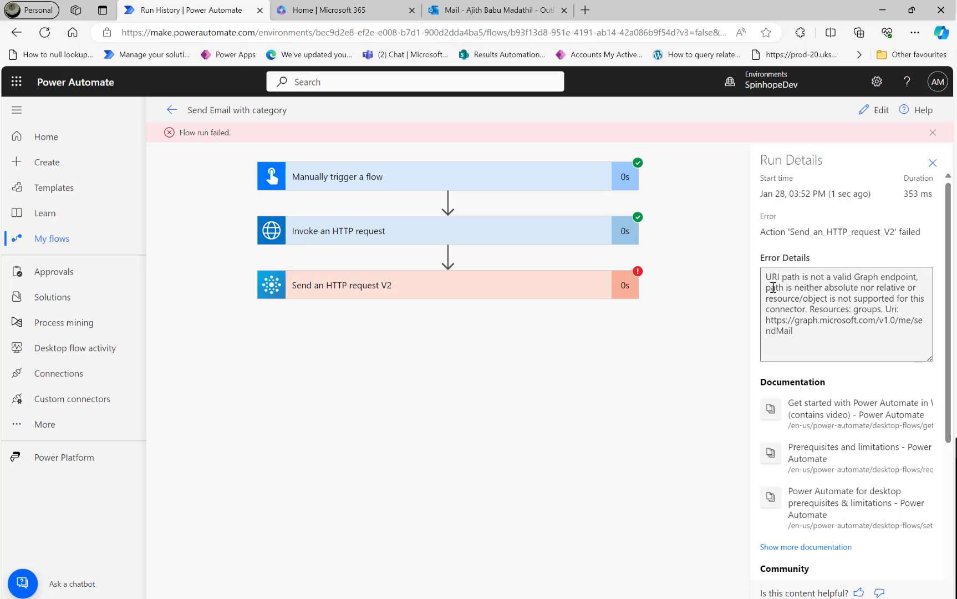
# Step: Start a new step, try the Office 365 Groups Mail connector, then discard it
pyautogui.click(874, 111)
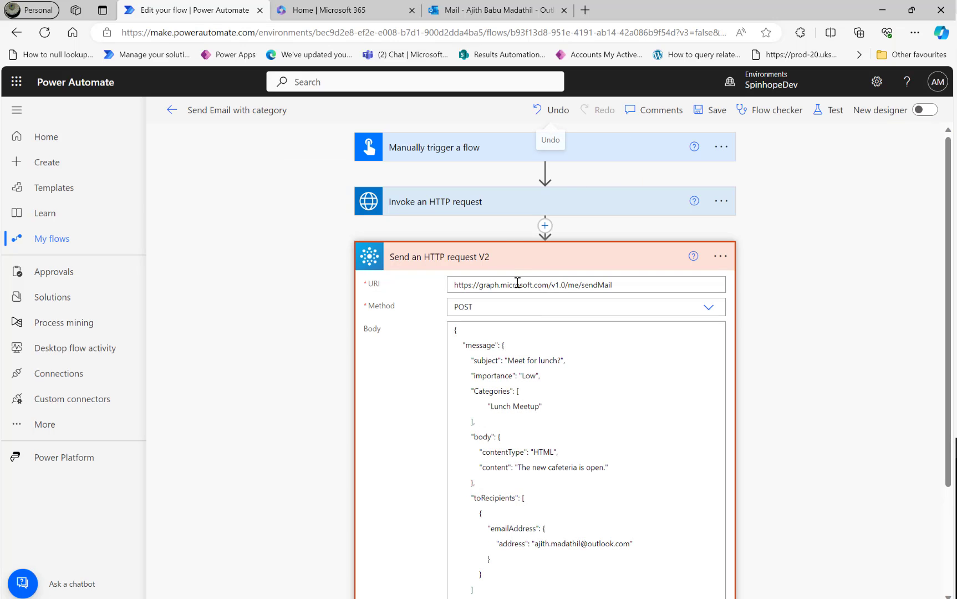
pyautogui.click(518, 255)
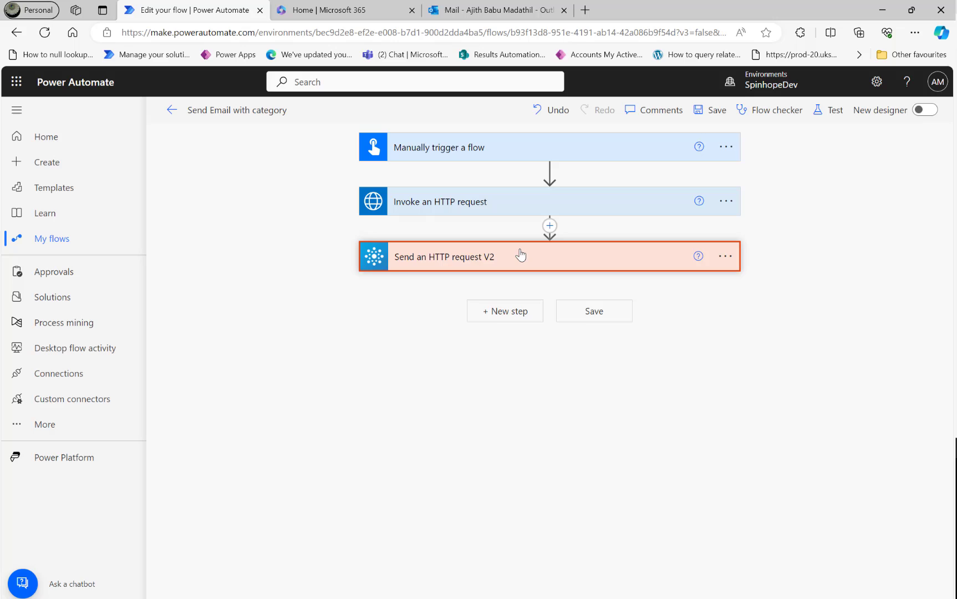
pyautogui.click(515, 311)
pyautogui.write('office')
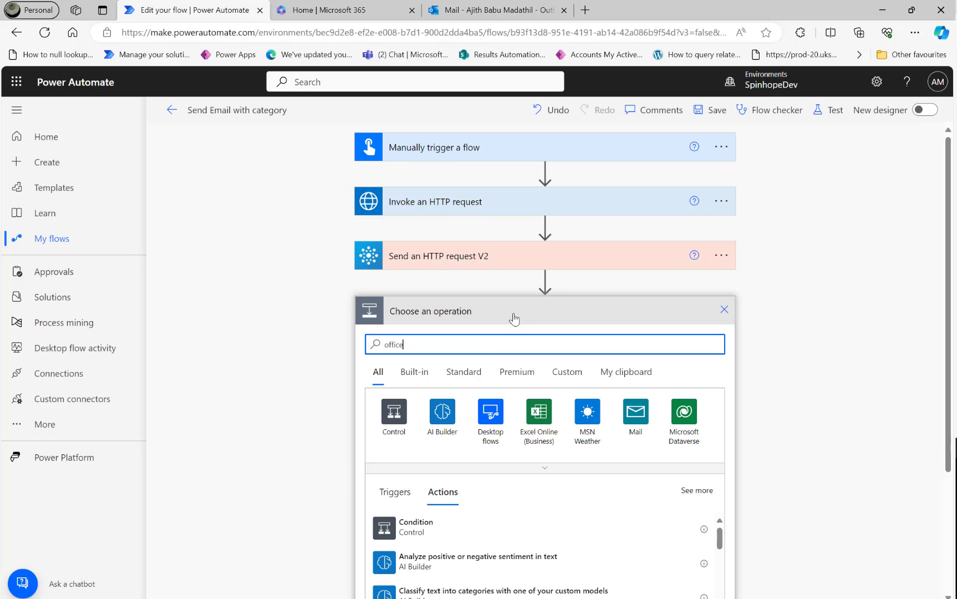
pyautogui.click(696, 425)
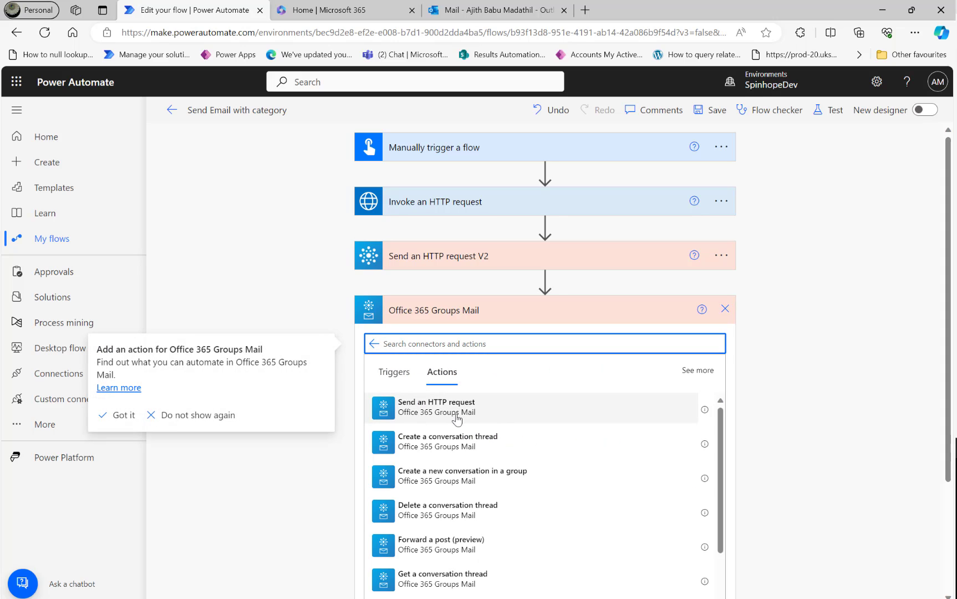
pyautogui.click(717, 314)
pyautogui.click(724, 308)
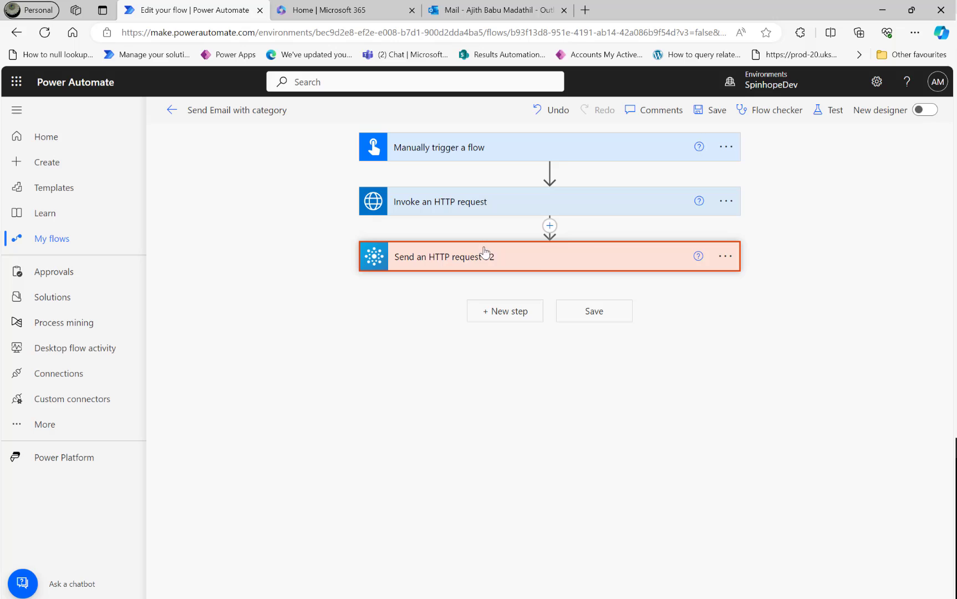
# Step: Add an Office 365 Outlook Send an HTTP request step with the JSON body and POST method
pyautogui.click(507, 317)
pyautogui.write('outlook')
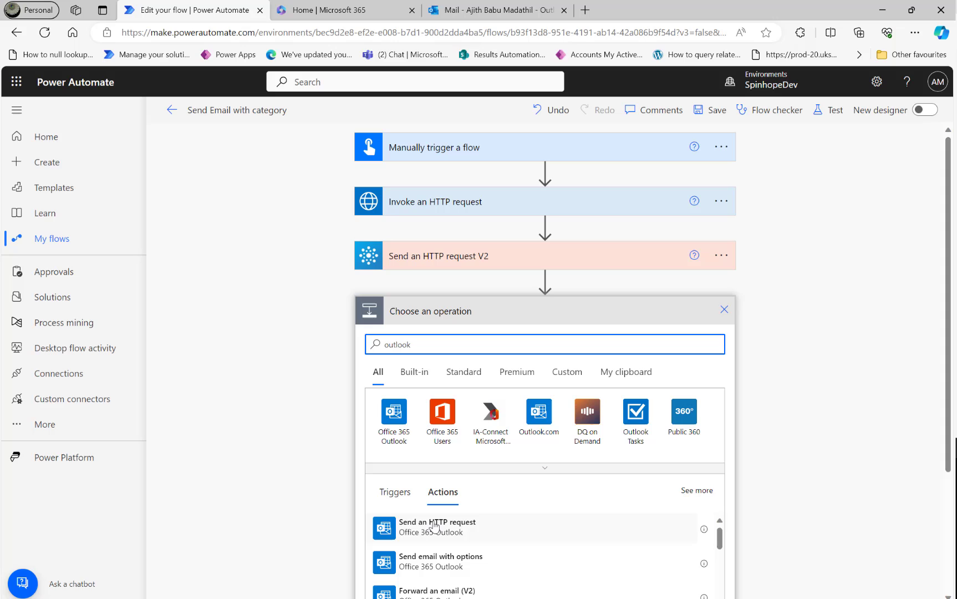
pyautogui.click(436, 525)
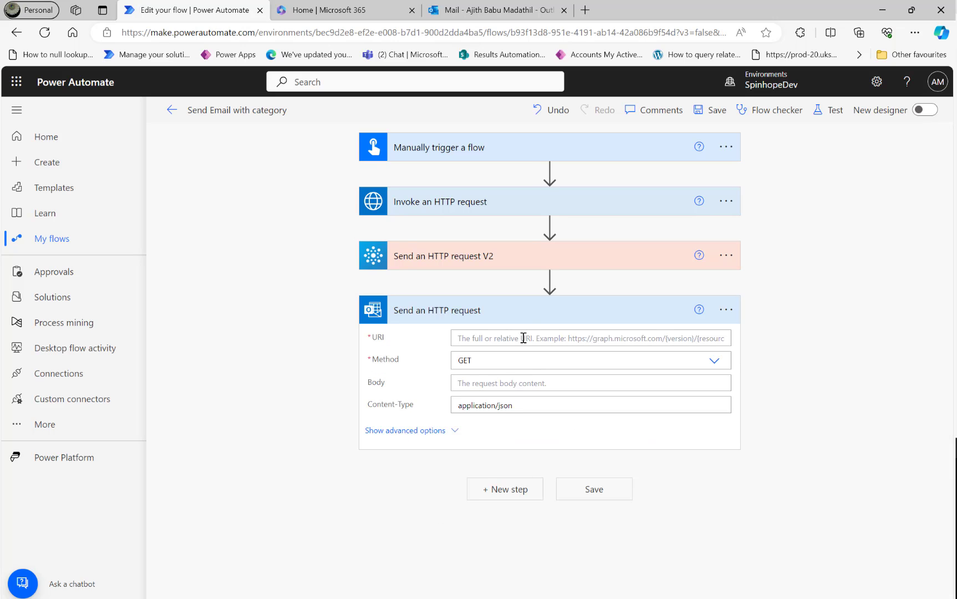
pyautogui.click(576, 338)
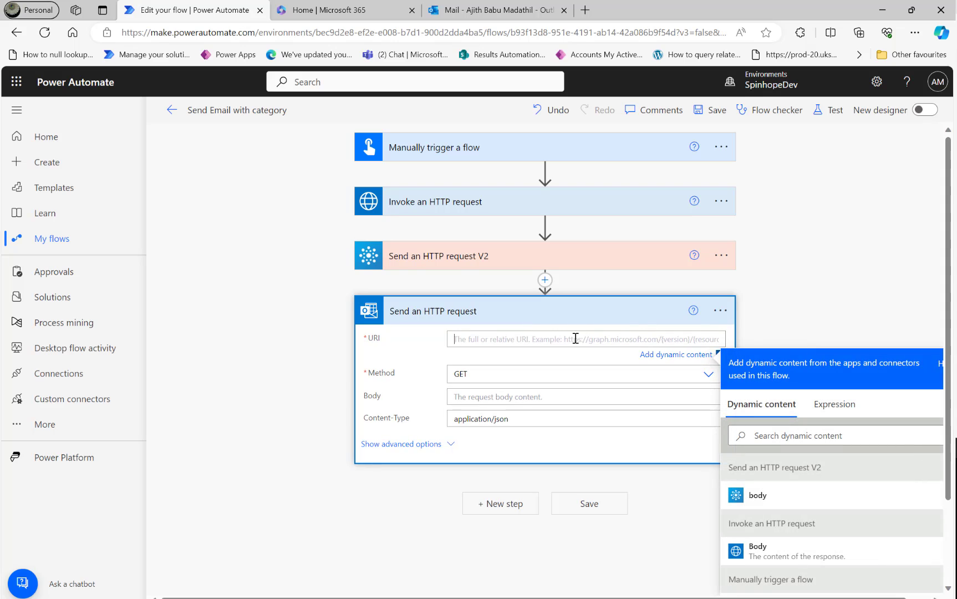
pyautogui.click(535, 397)
pyautogui.hotkey('ctrl', 'v')
pyautogui.click(511, 361)
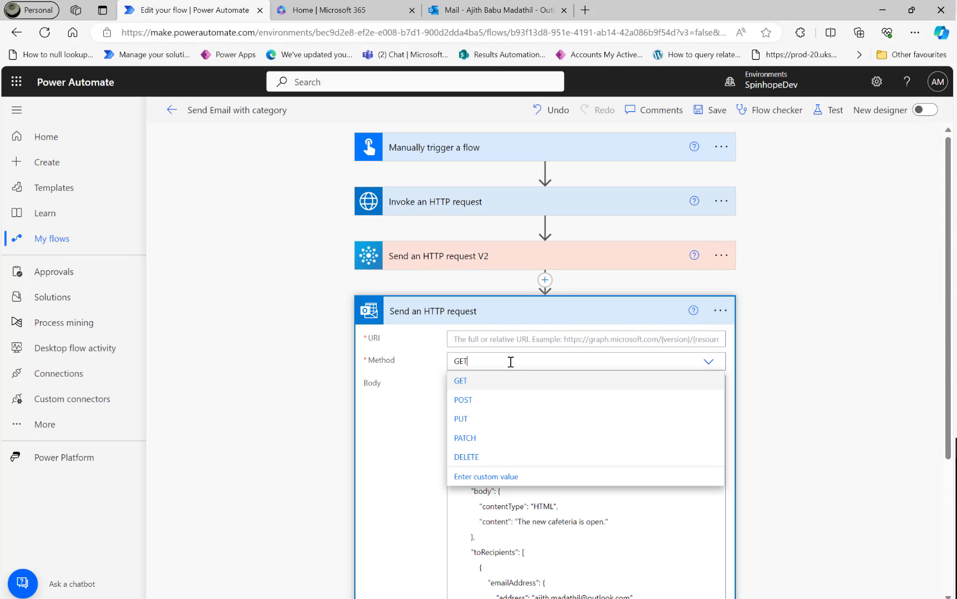
pyautogui.click(477, 398)
# Step: Delete the Send an HTTP request V2 step
pyautogui.click(720, 255)
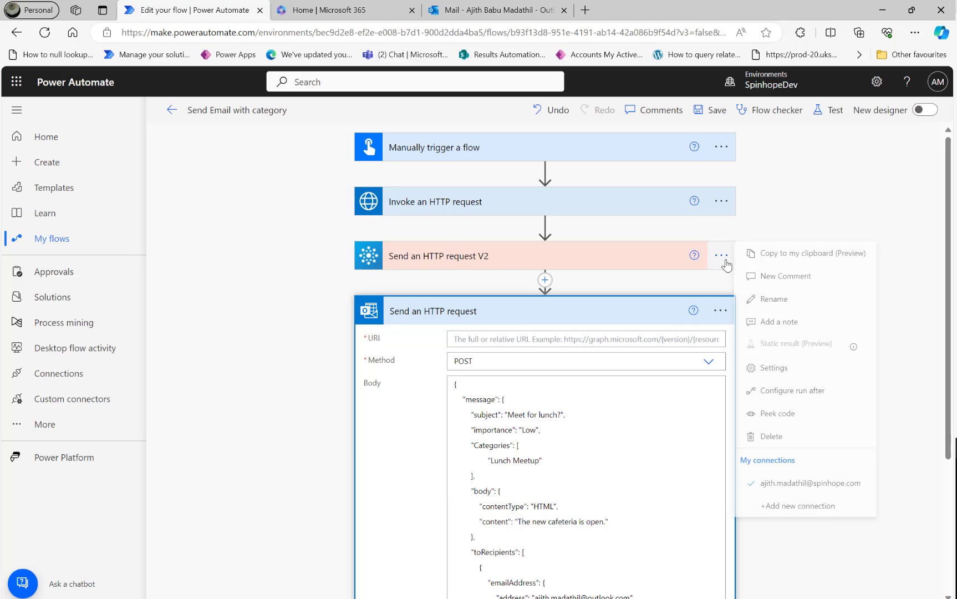
pyautogui.click(786, 439)
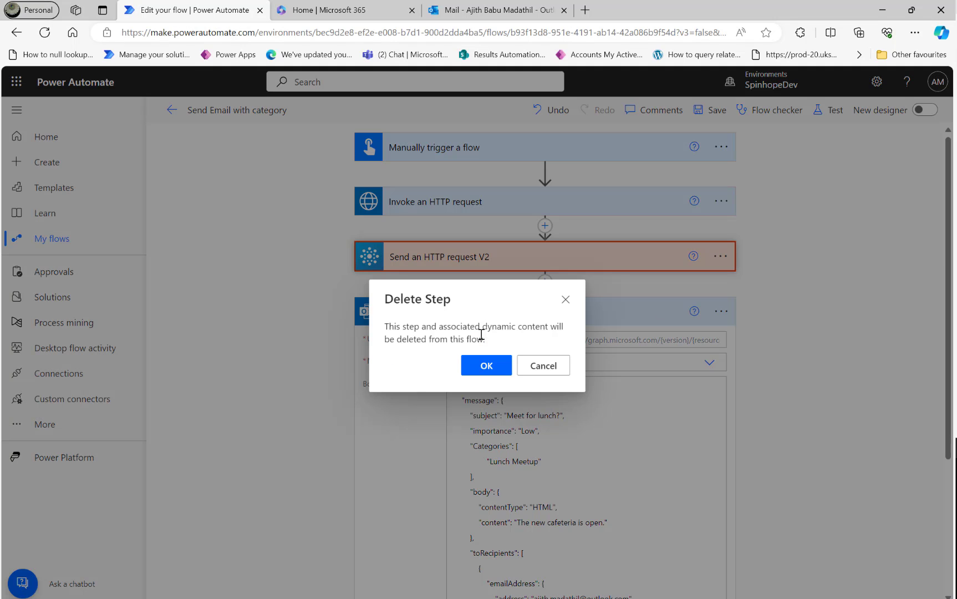
pyautogui.click(483, 366)
# Step: Copy the Graph sendMail URL from the Invoke step into the Outlook step's URI
pyautogui.click(486, 199)
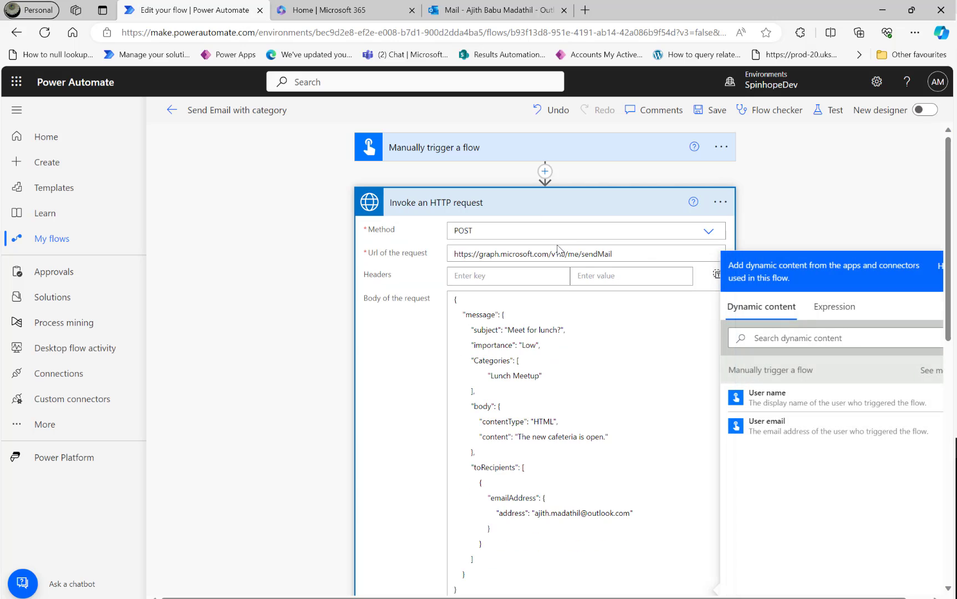
pyautogui.tripleClick(645, 255)
pyautogui.hotkey('ctrl', 'c')
pyautogui.click(463, 204)
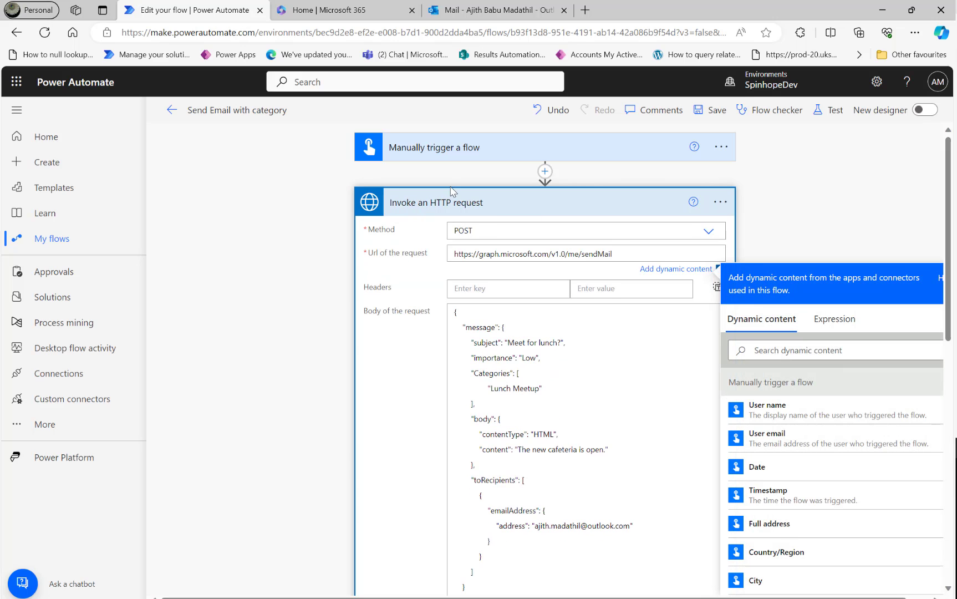
pyautogui.click(465, 204)
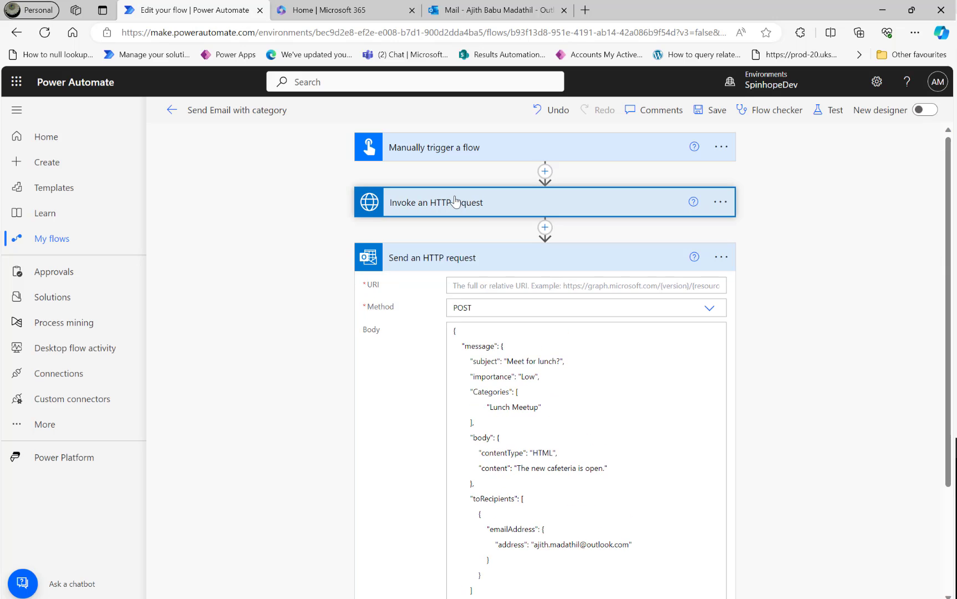
pyautogui.click(504, 284)
pyautogui.hotkey('ctrl', 'v')
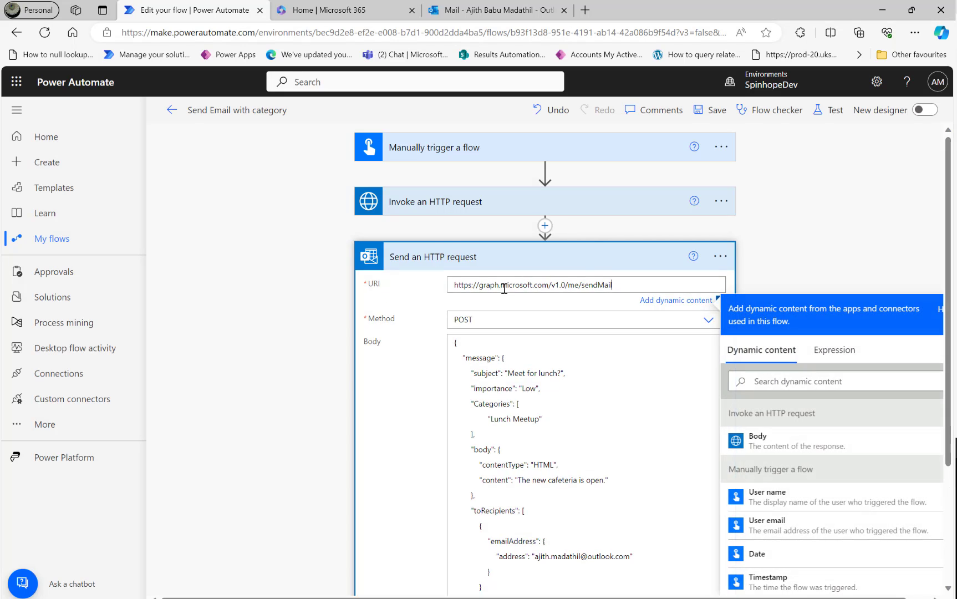
# Step: Save and test-run the flow, which fails with an invalid Graph endpoint error
pyautogui.click(827, 109)
pyautogui.click(735, 587)
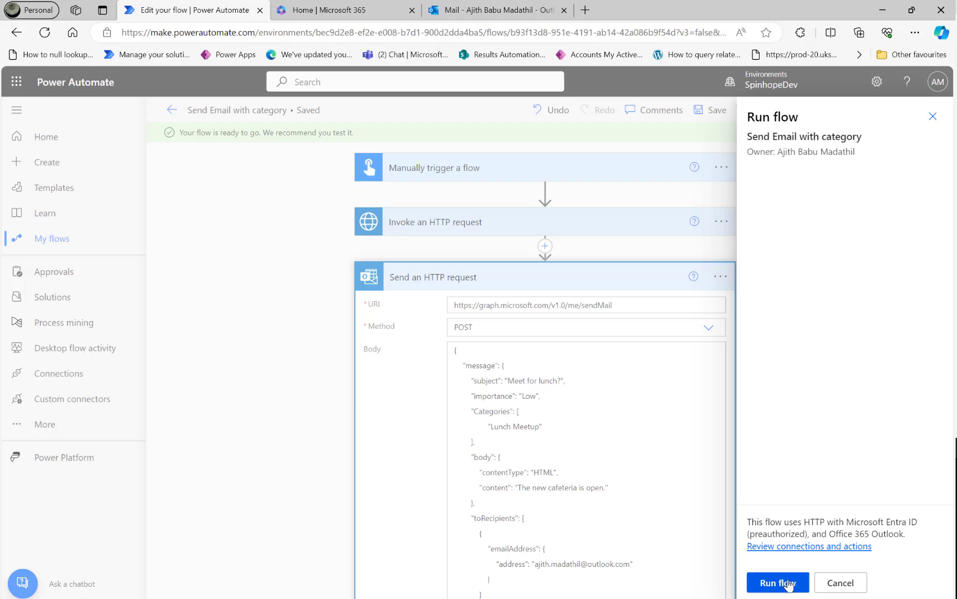
pyautogui.click(787, 584)
pyautogui.click(787, 584)
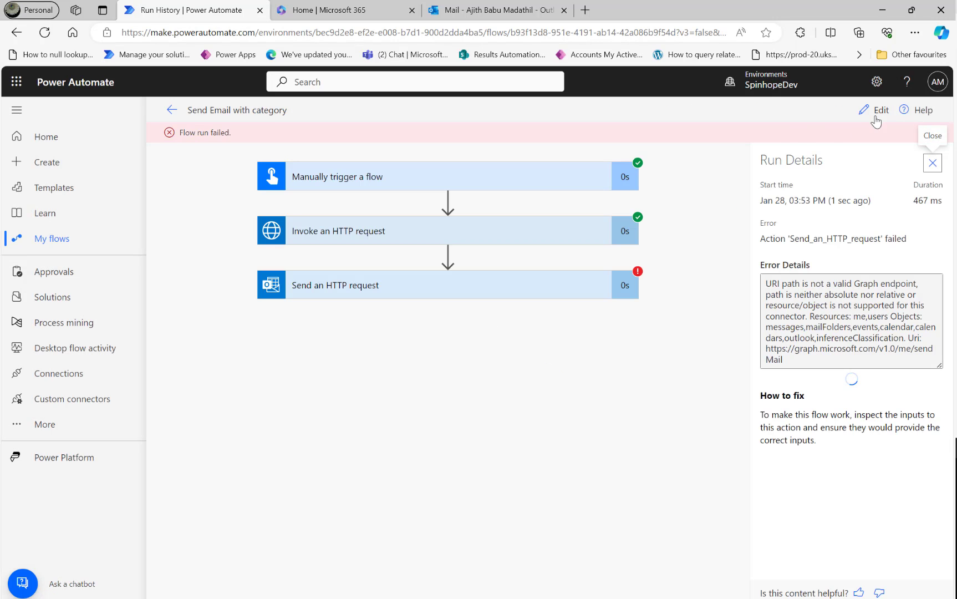
# Step: Back in the editor, abandon a new connection attempt and delete the Outlook Send an HTTP request step
pyautogui.click(874, 111)
pyautogui.click(720, 256)
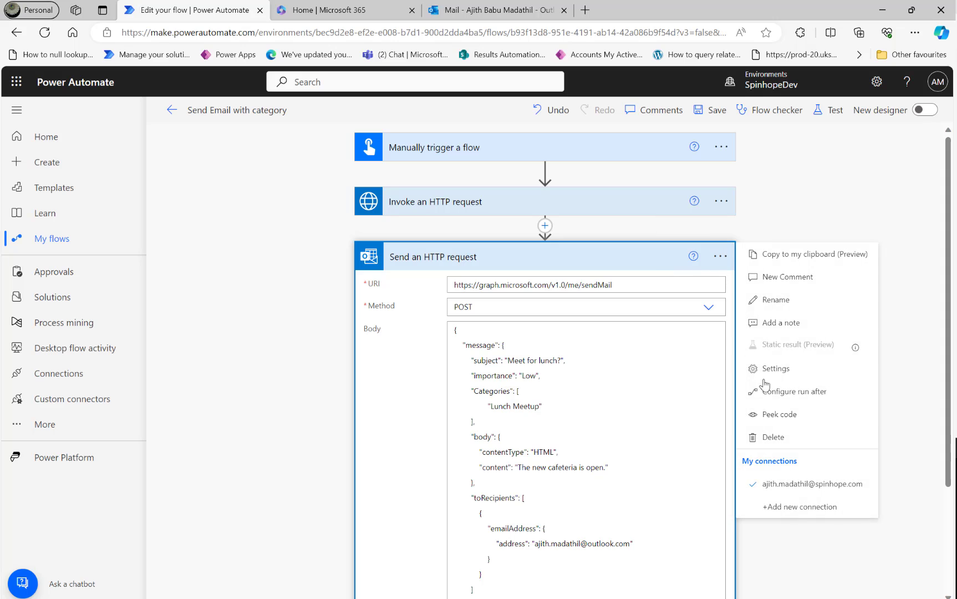
pyautogui.click(800, 506)
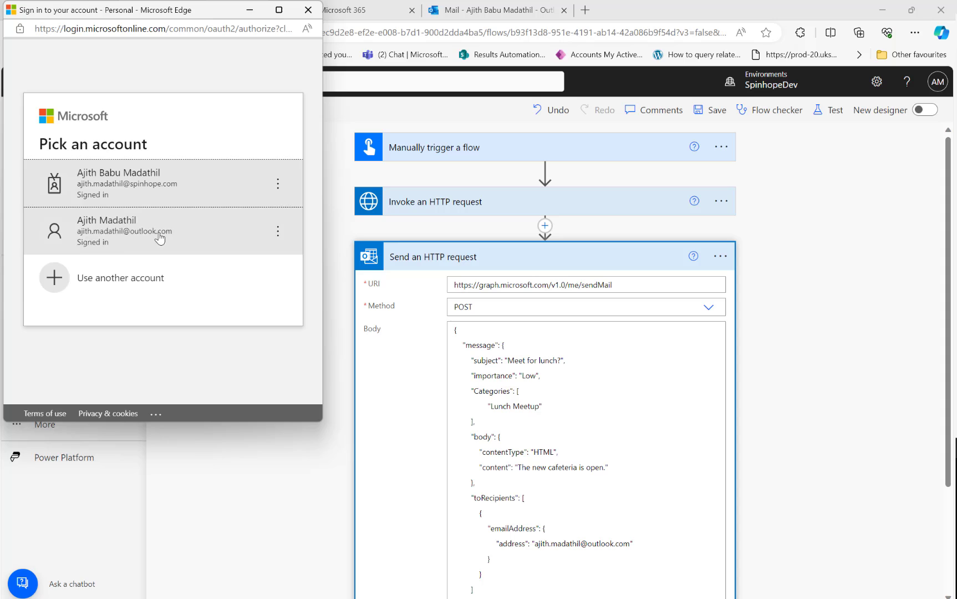
pyautogui.click(308, 10)
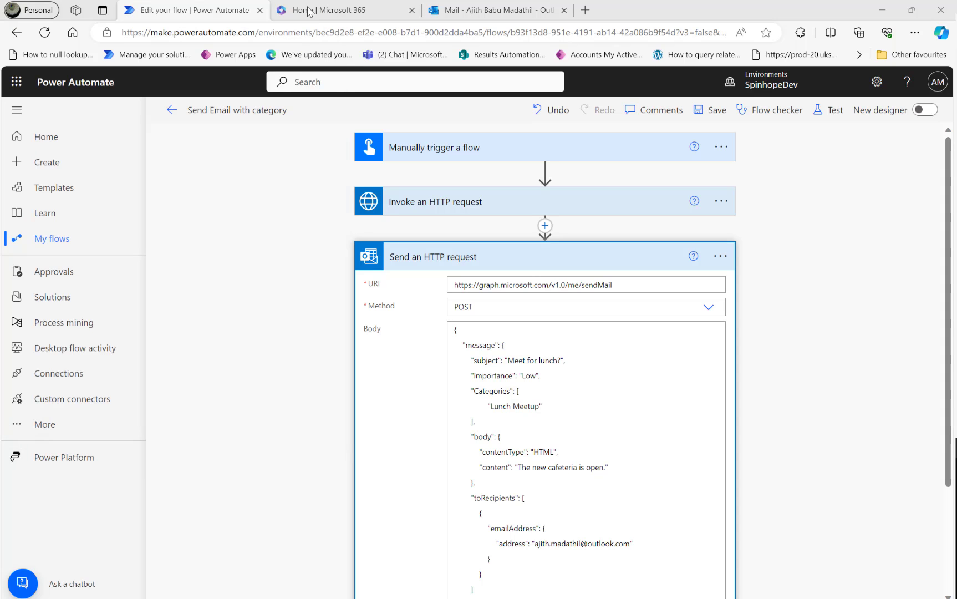
pyautogui.click(468, 255)
pyautogui.click(720, 259)
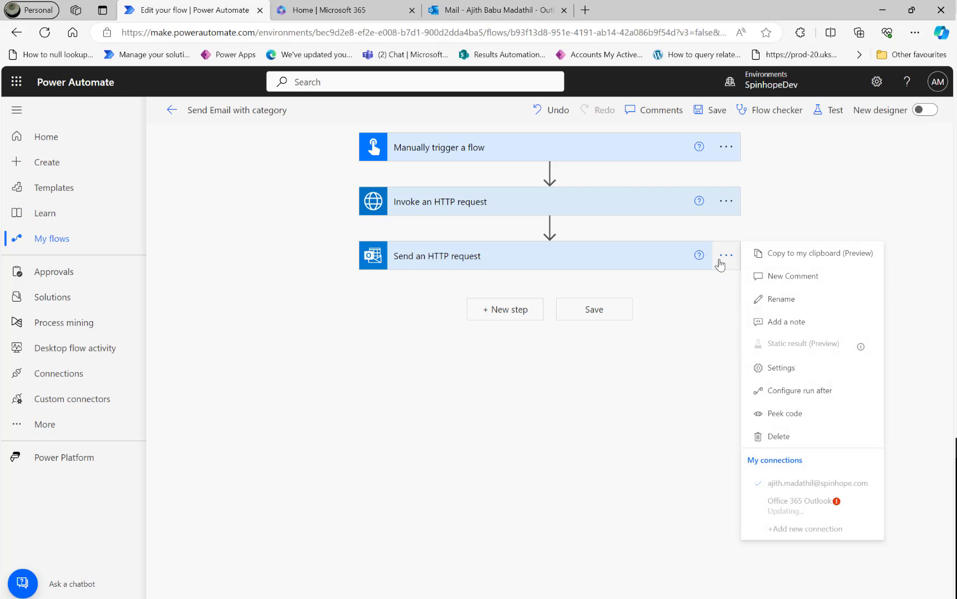
pyautogui.click(770, 438)
# Step: Remove the Outlook HTTP step and add an Office 365 Users 'Send an HTTP request' action right after the trigger
pyautogui.click(480, 365)
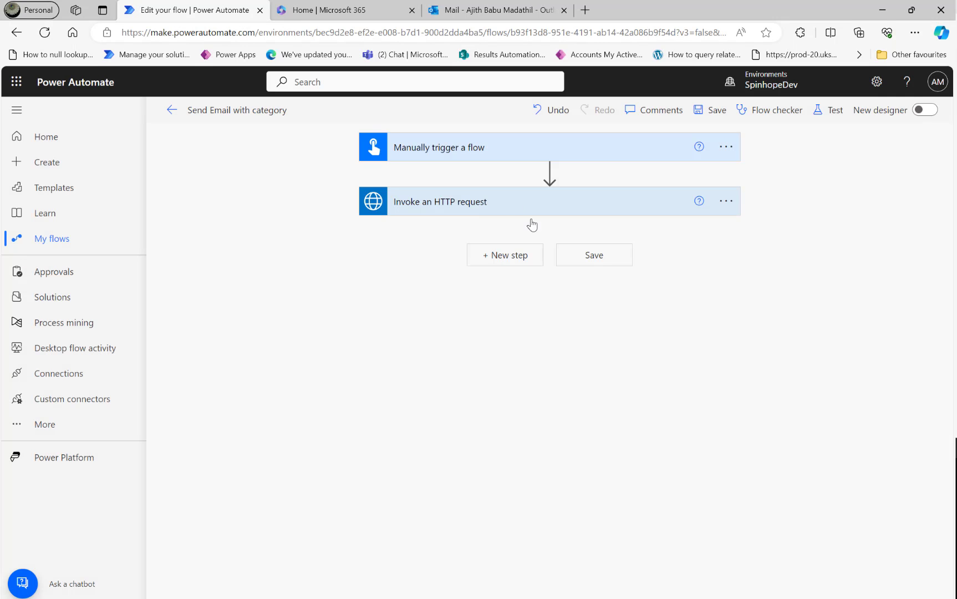
pyautogui.click(472, 205)
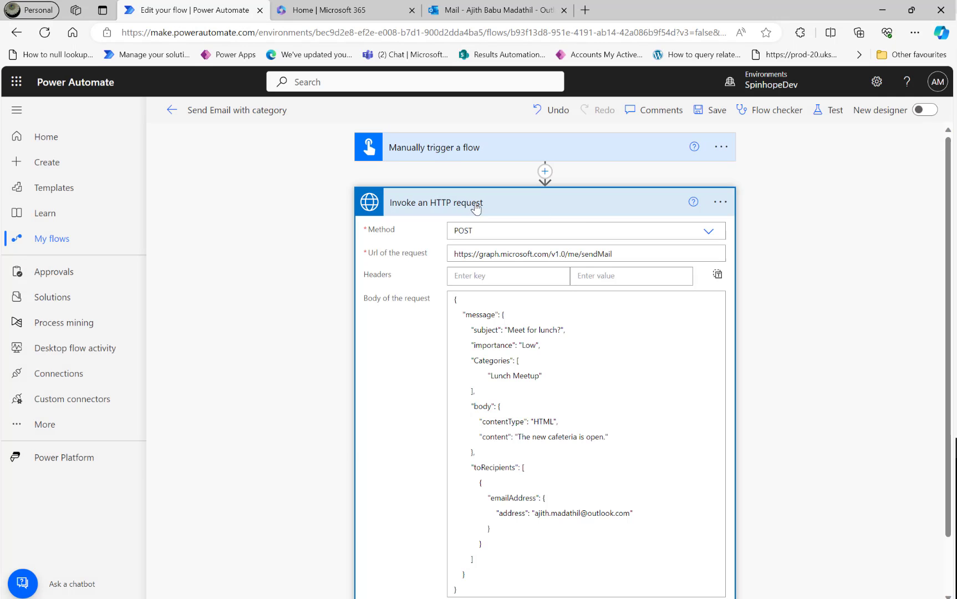
pyautogui.click(545, 171)
pyautogui.click(524, 191)
pyautogui.write('office')
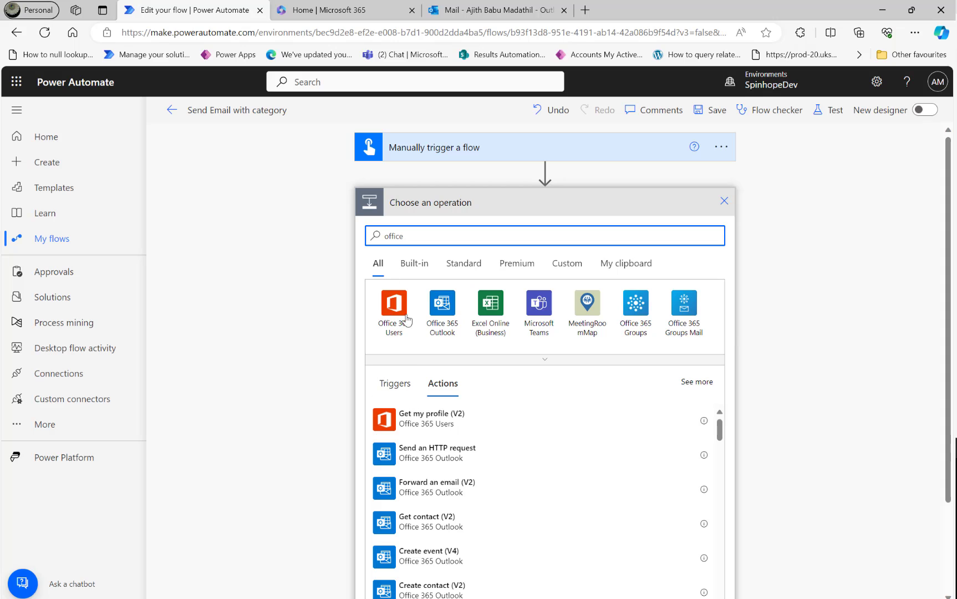
pyautogui.click(391, 307)
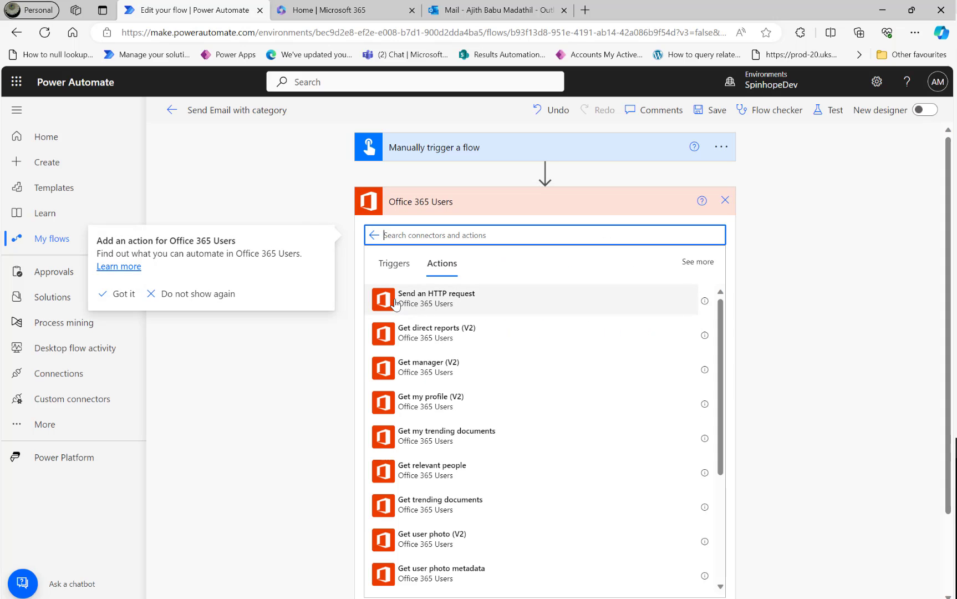
pyautogui.click(396, 302)
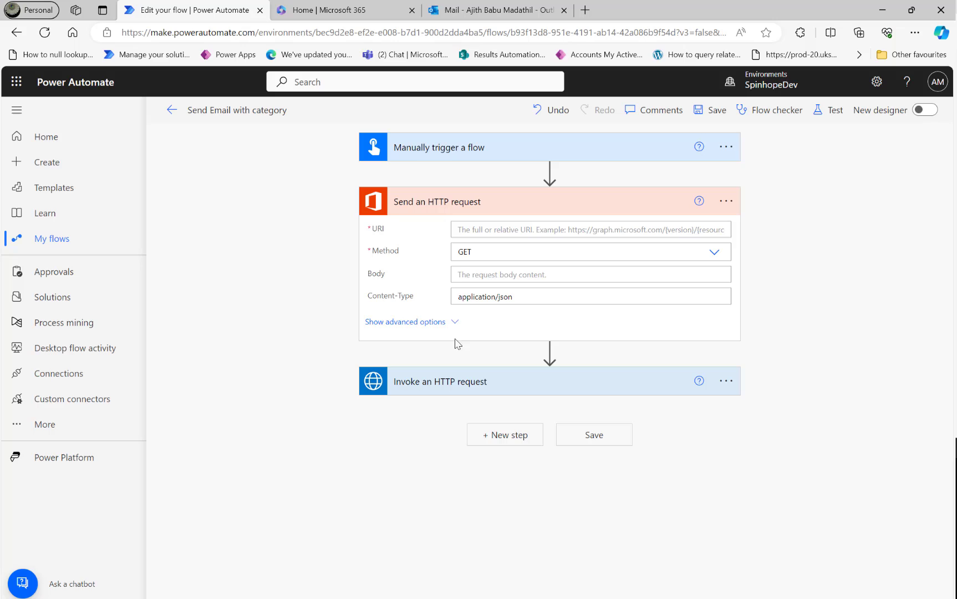